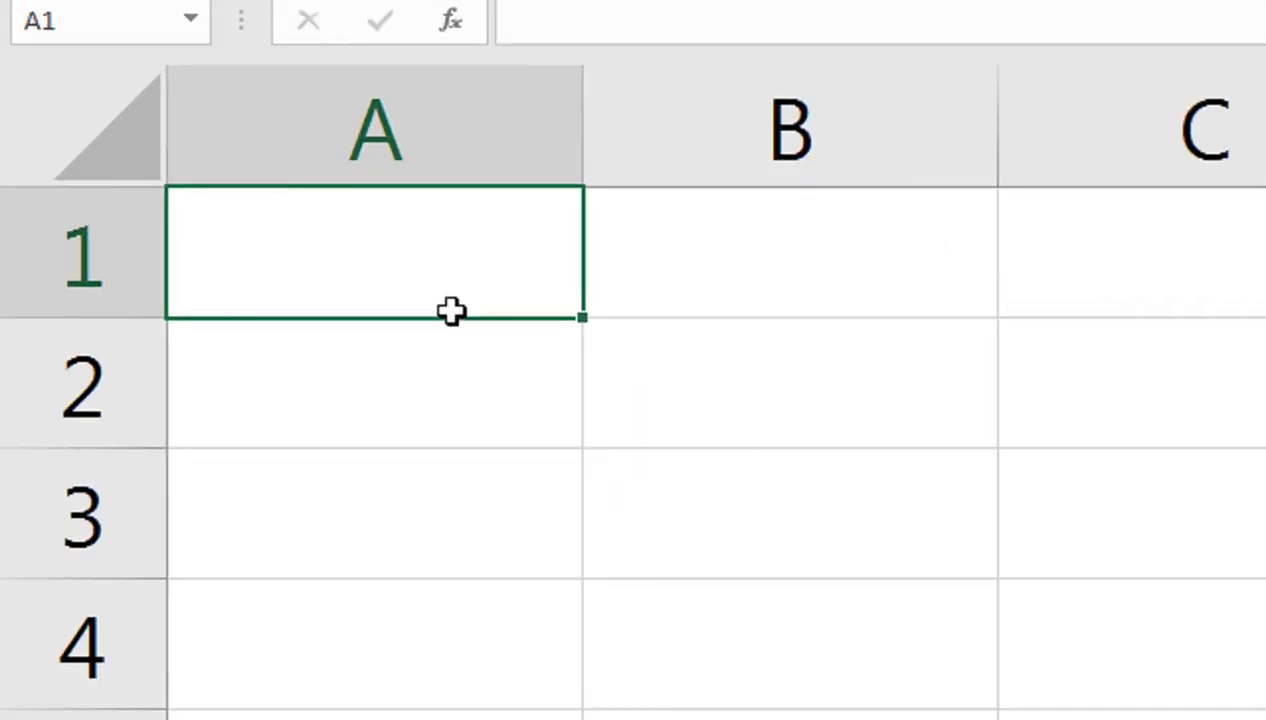
Fill a large block of Sheet2 cells from A1 with Gold, Lighter 80%
left_click(627, 271)
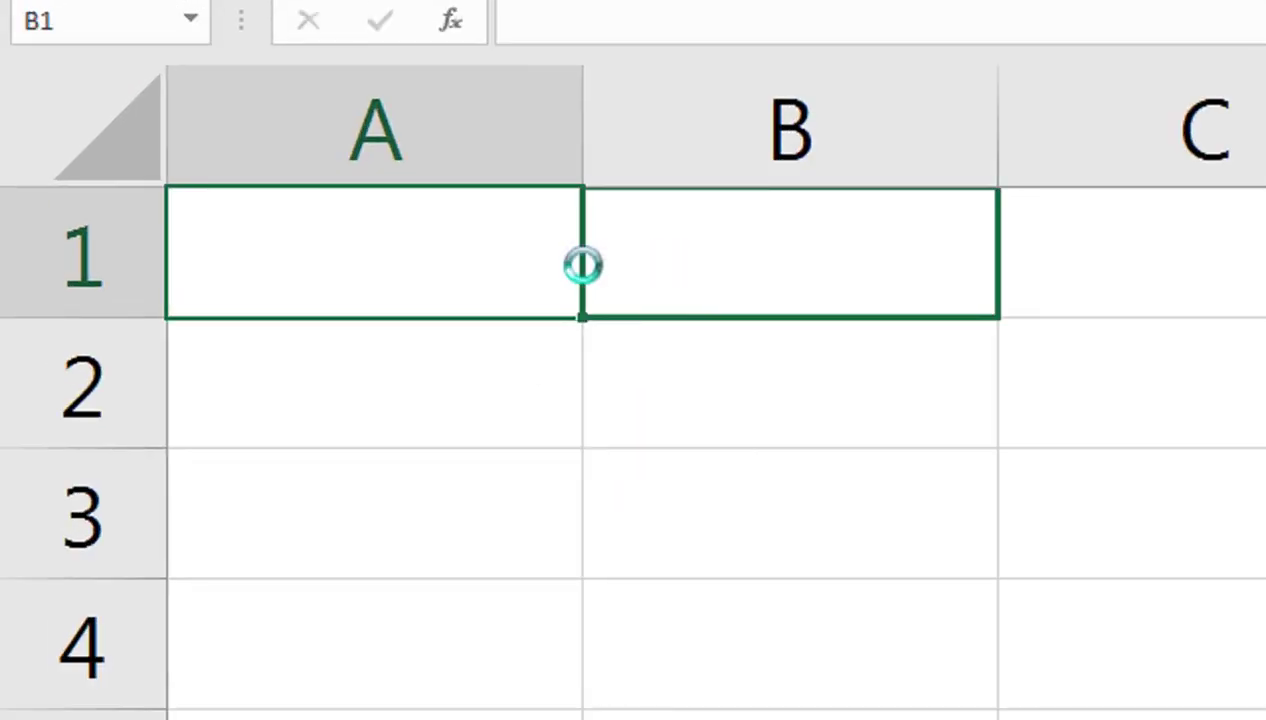
left_click_drag(611, 264, 89, 68)
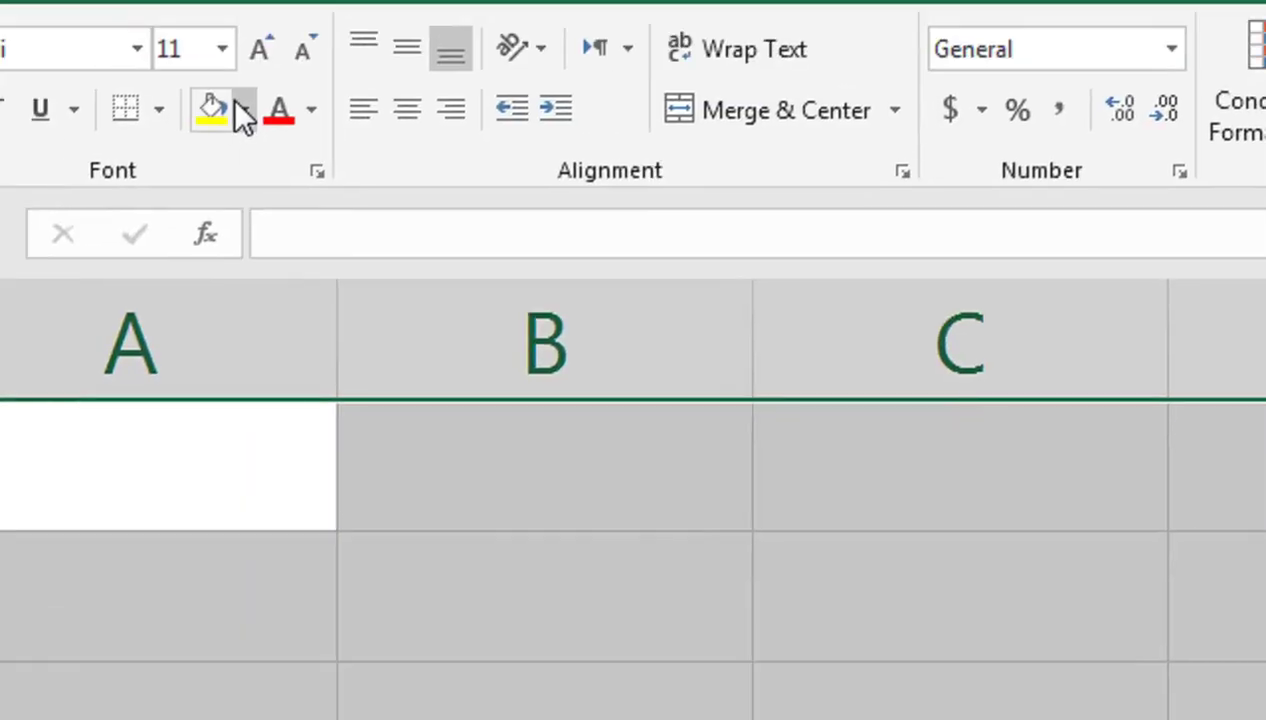
left_click(318, 170)
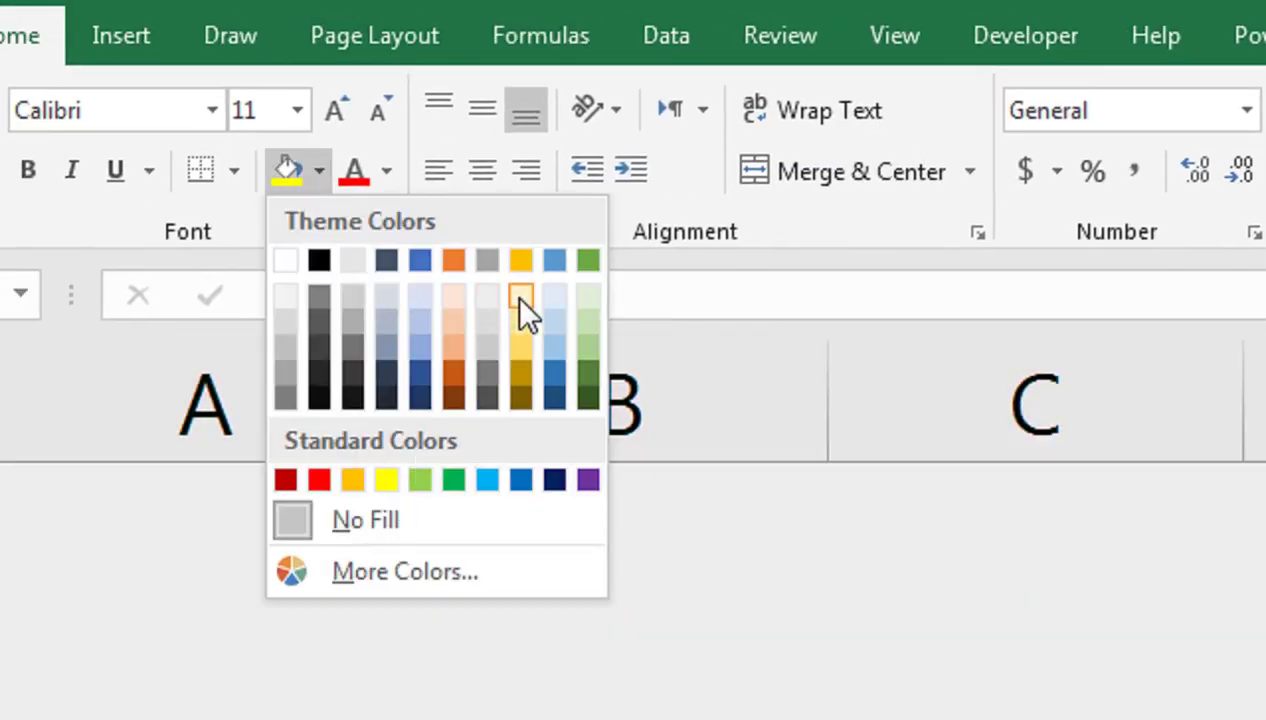
left_click(520, 296)
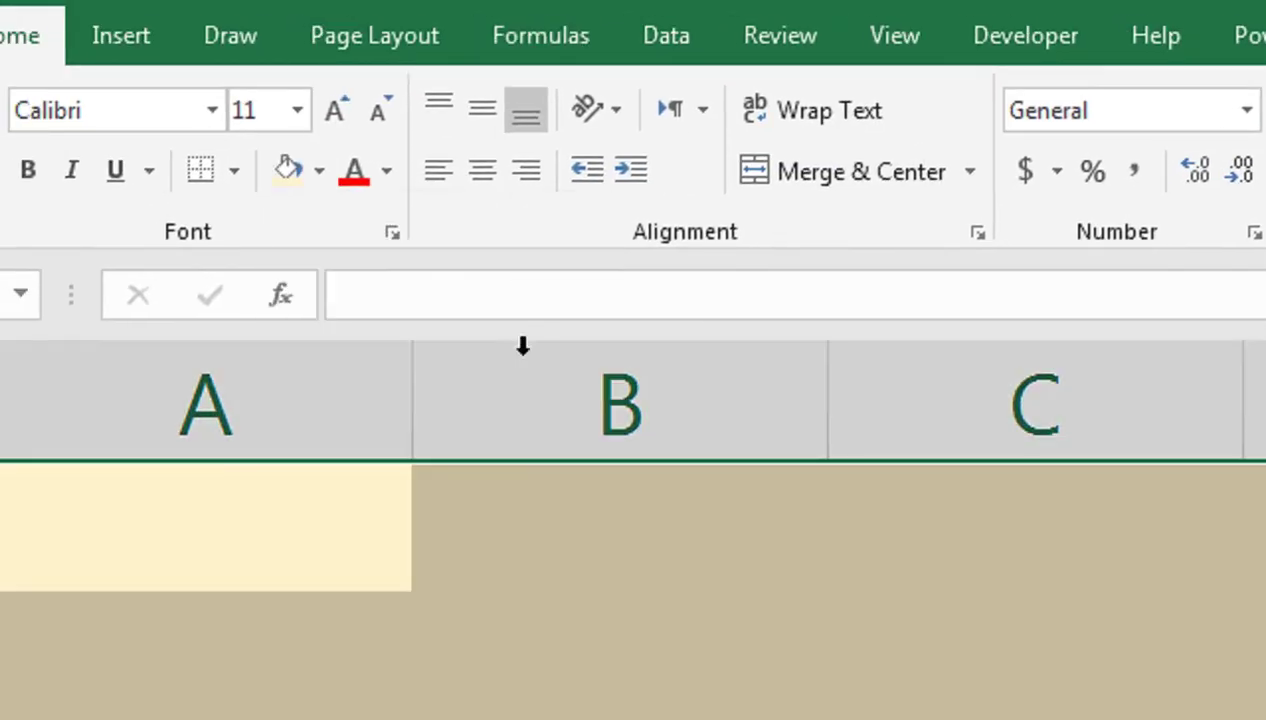
Select the starting cell in column B where the labels will go
left_click(671, 650)
left_click_drag(671, 650, 689, 535)
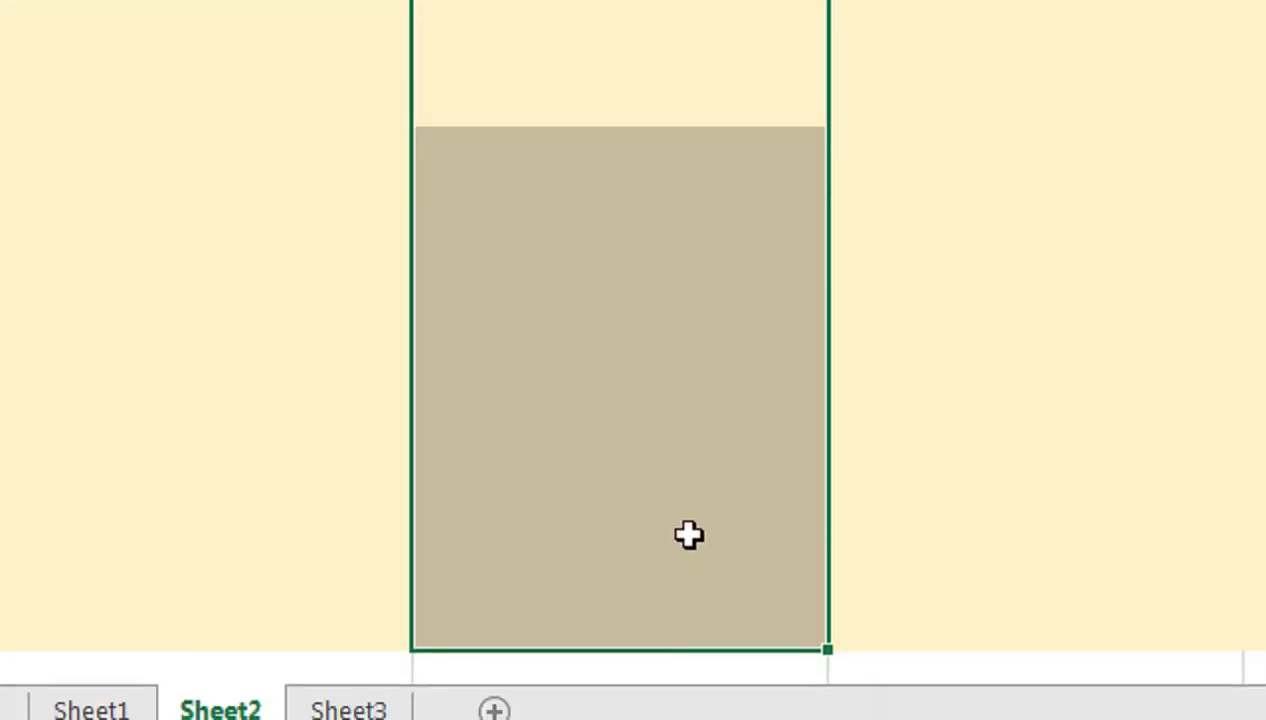
left_click_drag(625, 333, 606, 180)
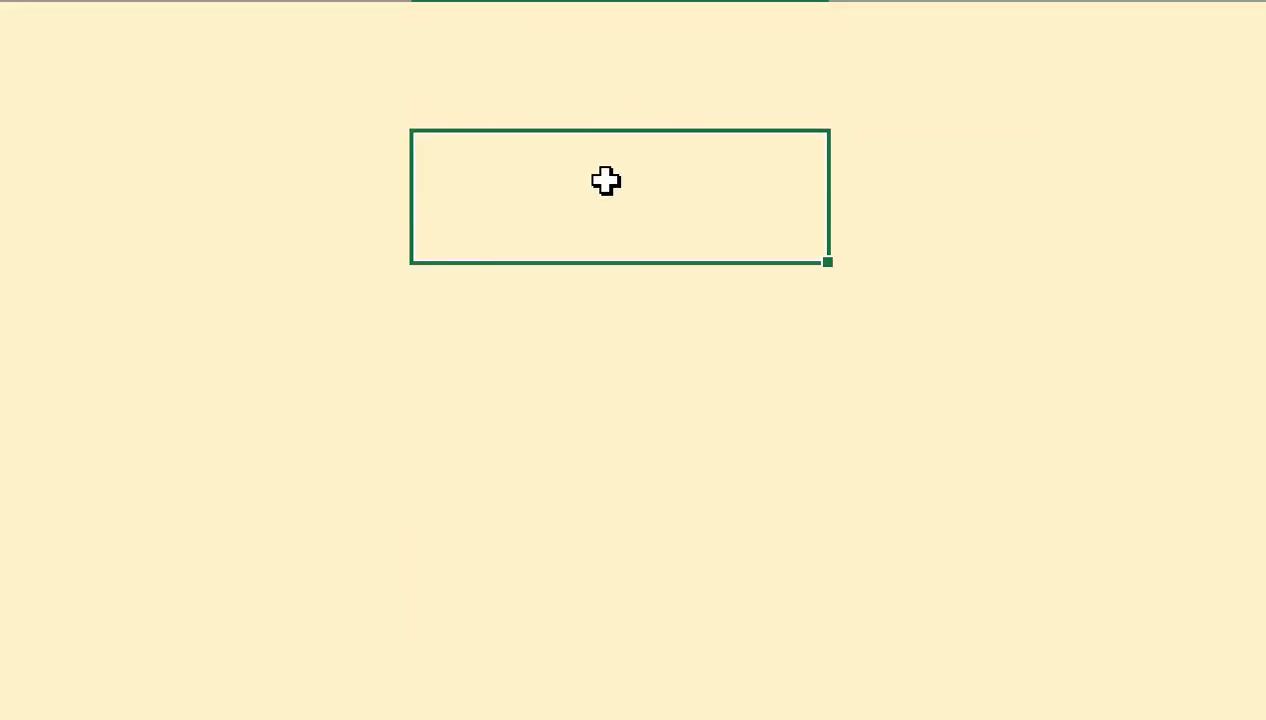
Enter Sn, Product, Rate, QTY and Amount down B2:B6, then select the five labels
type("Sn")
key("Return")
type("Product")
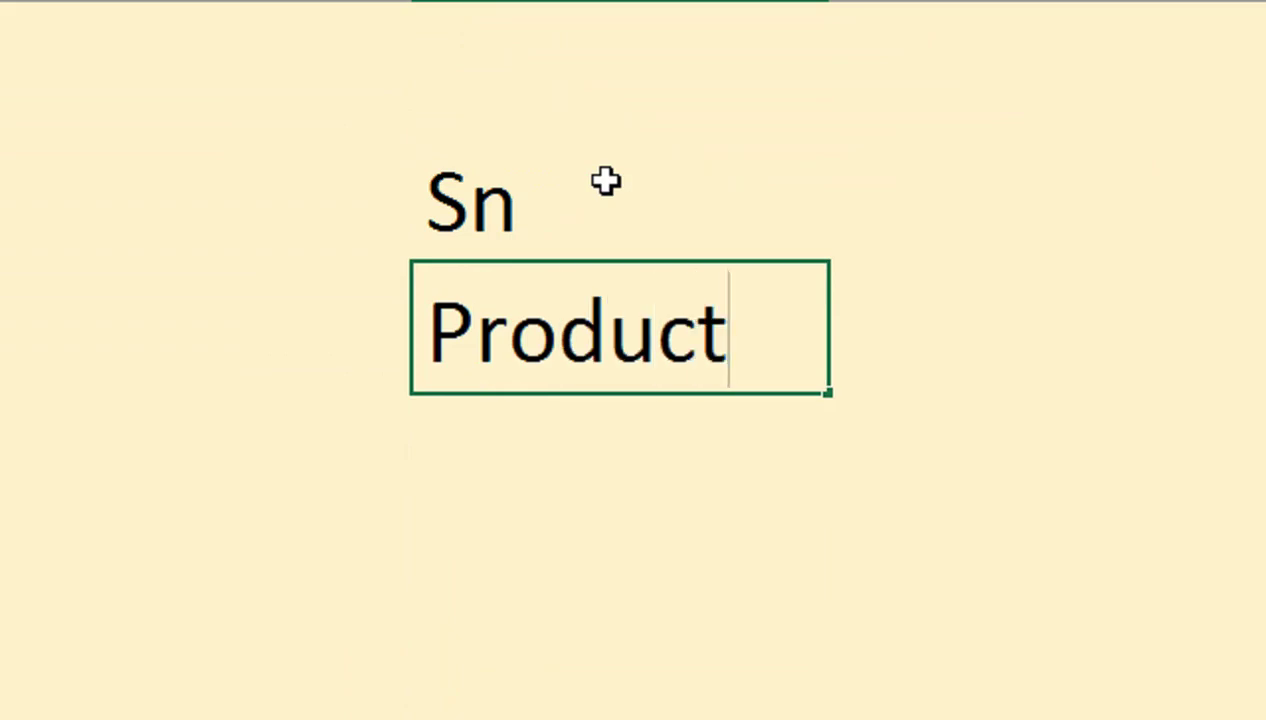
key("Return")
type("Ra")
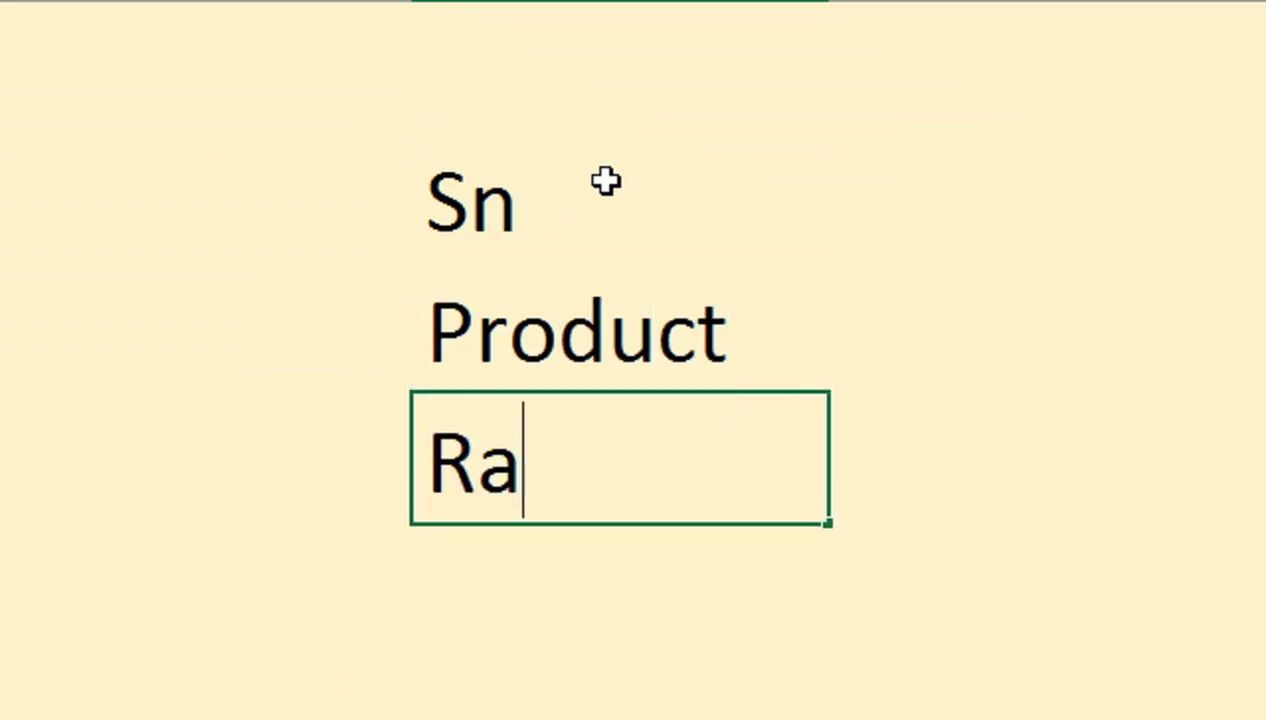
type("te")
key("Return")
type("QT")
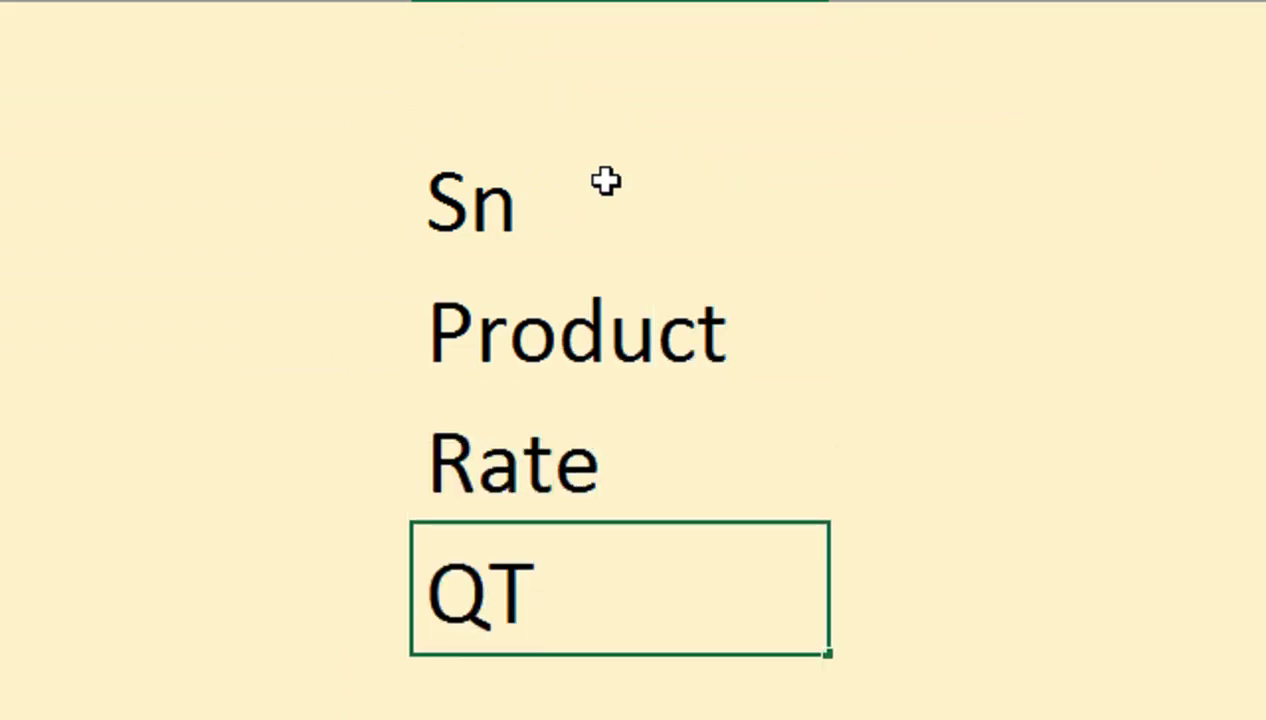
type("Y")
key("Return")
type("Amou")
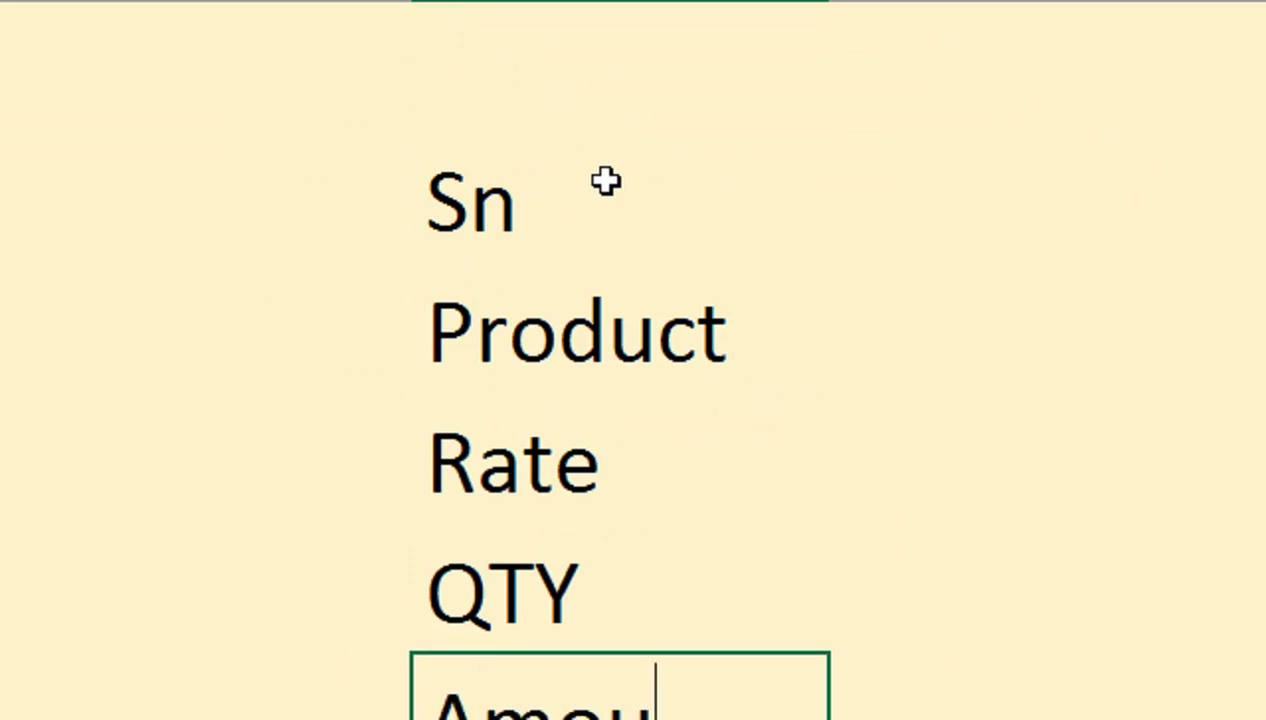
type("nt")
key("Tab")
left_click_drag(605, 181, 550, 680)
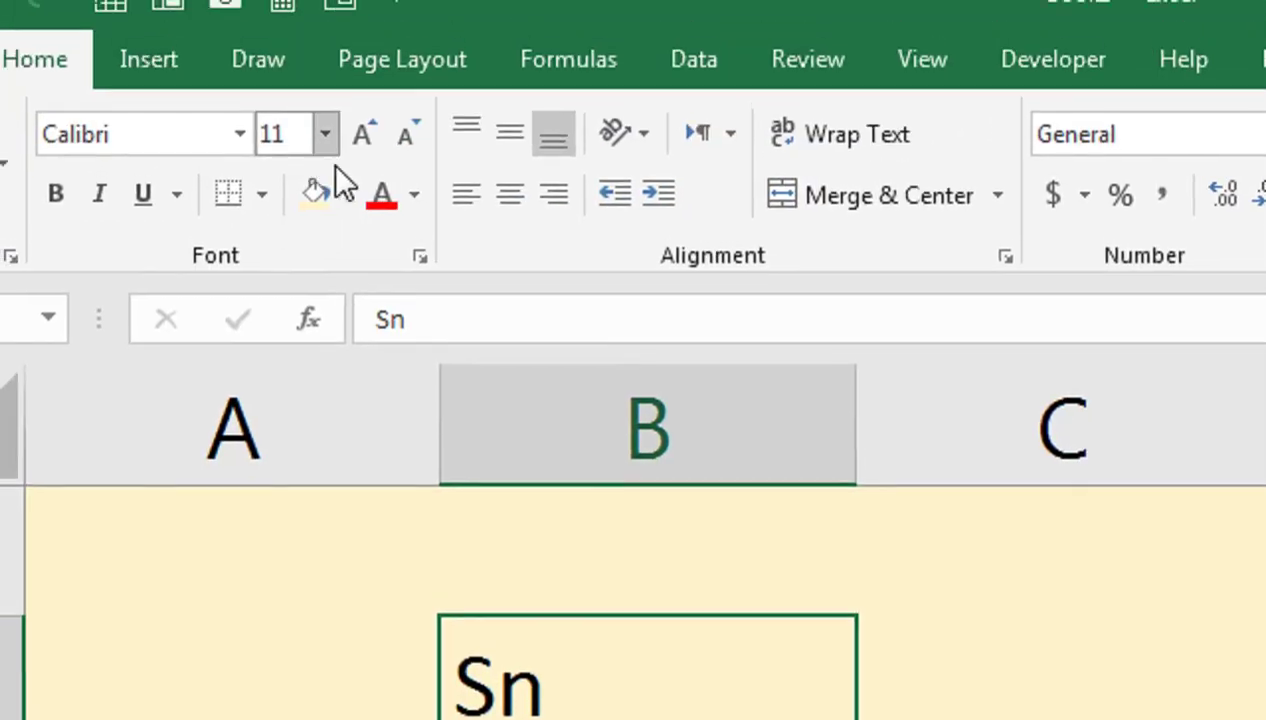
Make the labels red and give entry cells C2:C6 no fill
left_click(524, 195)
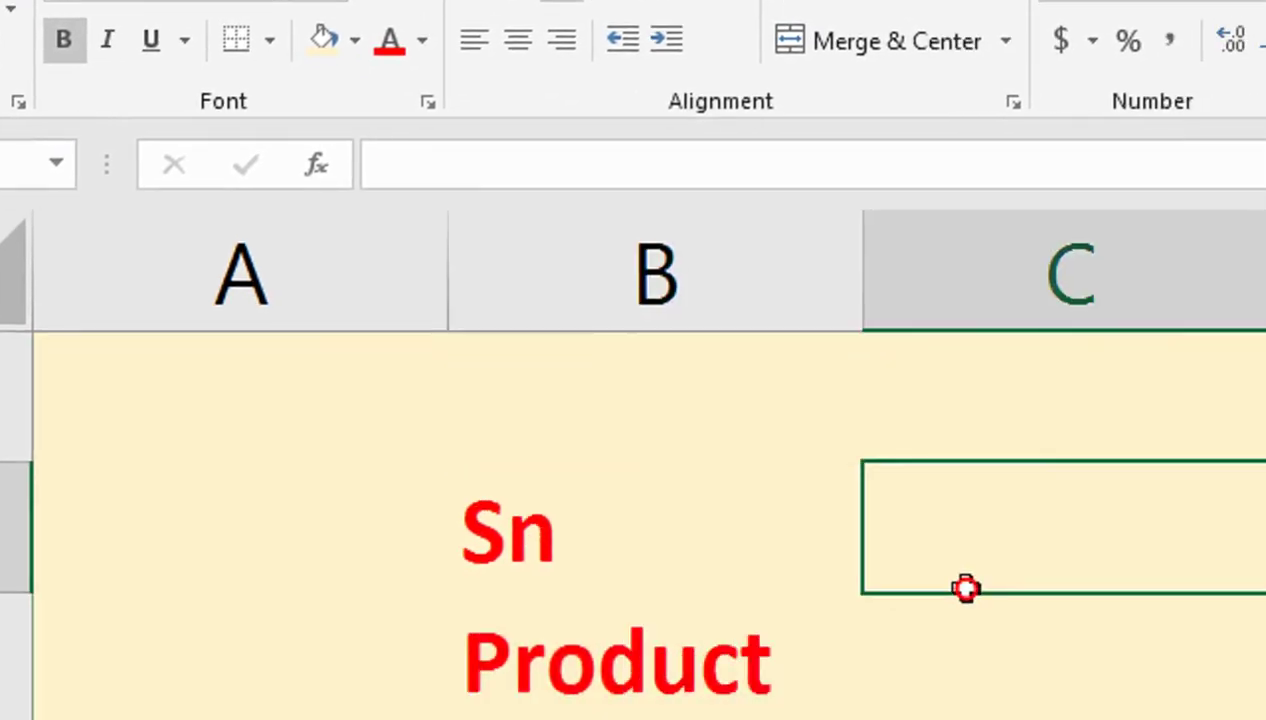
left_click_drag(964, 588, 950, 596)
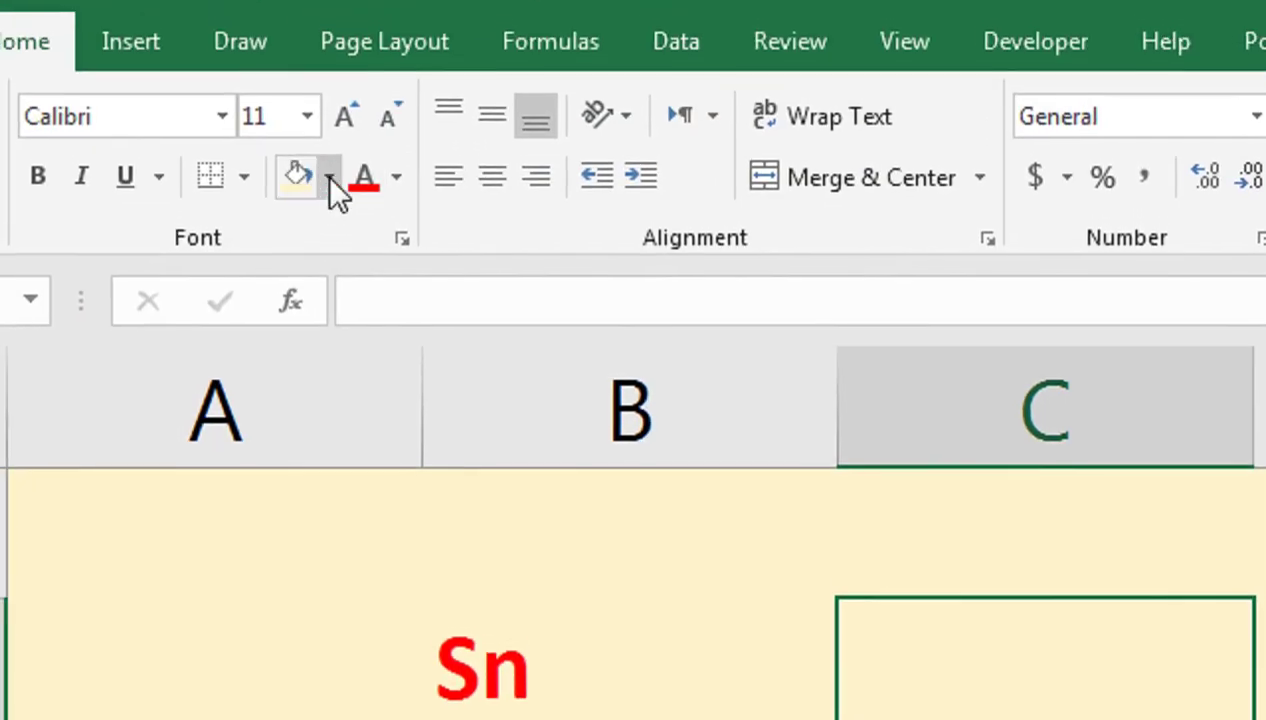
left_click(329, 177)
left_click(405, 530)
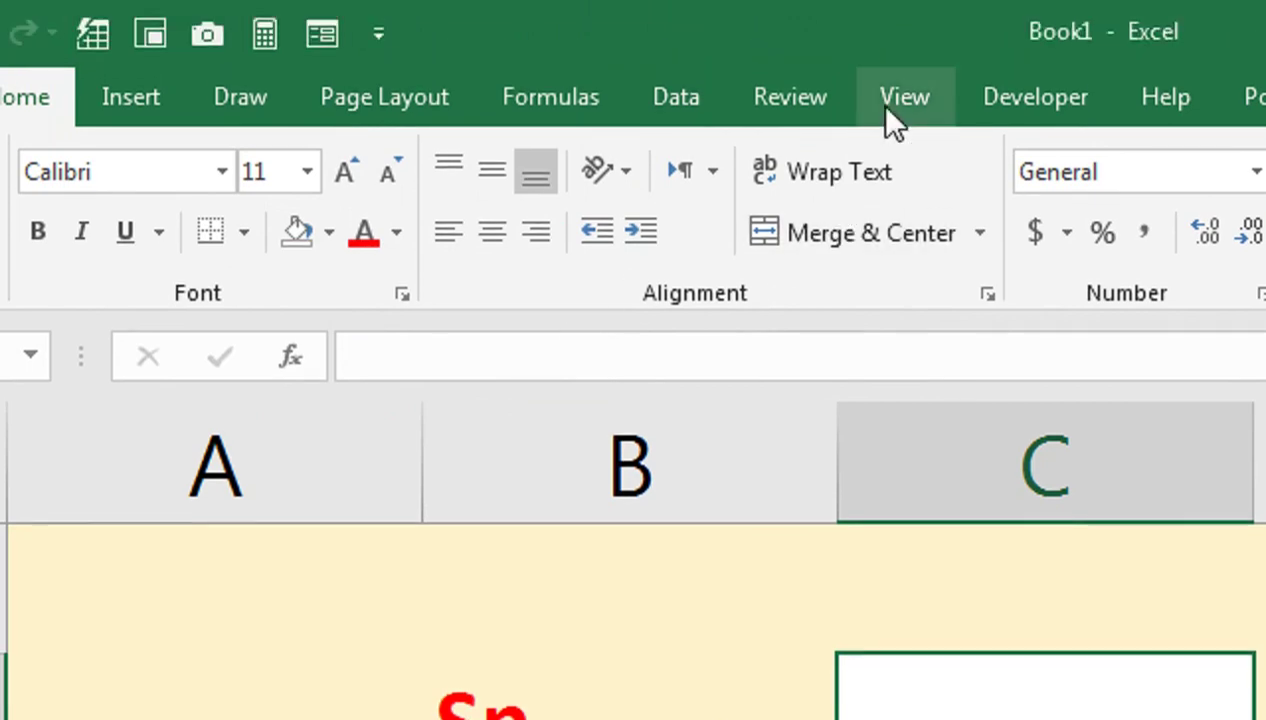
Hide the gridlines, centre the entry cells and widen column C
left_click(893, 100)
left_click(330, 235)
left_click(165, 105)
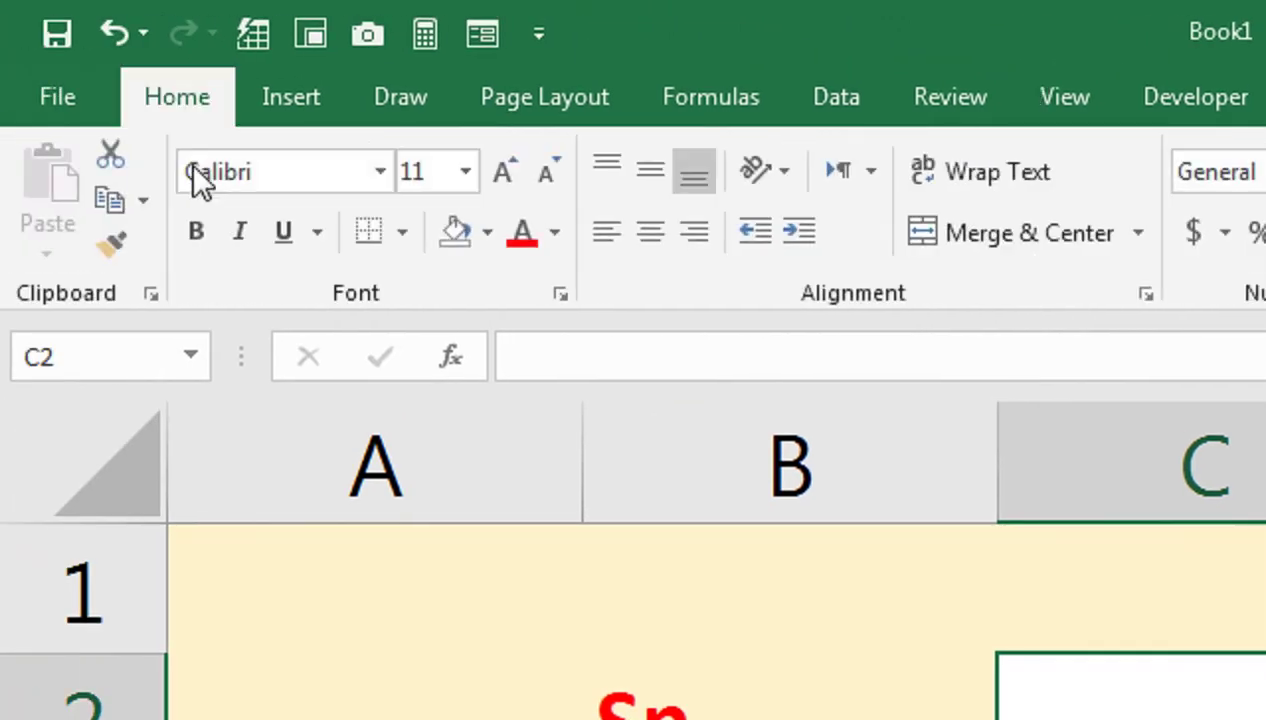
left_click(651, 231)
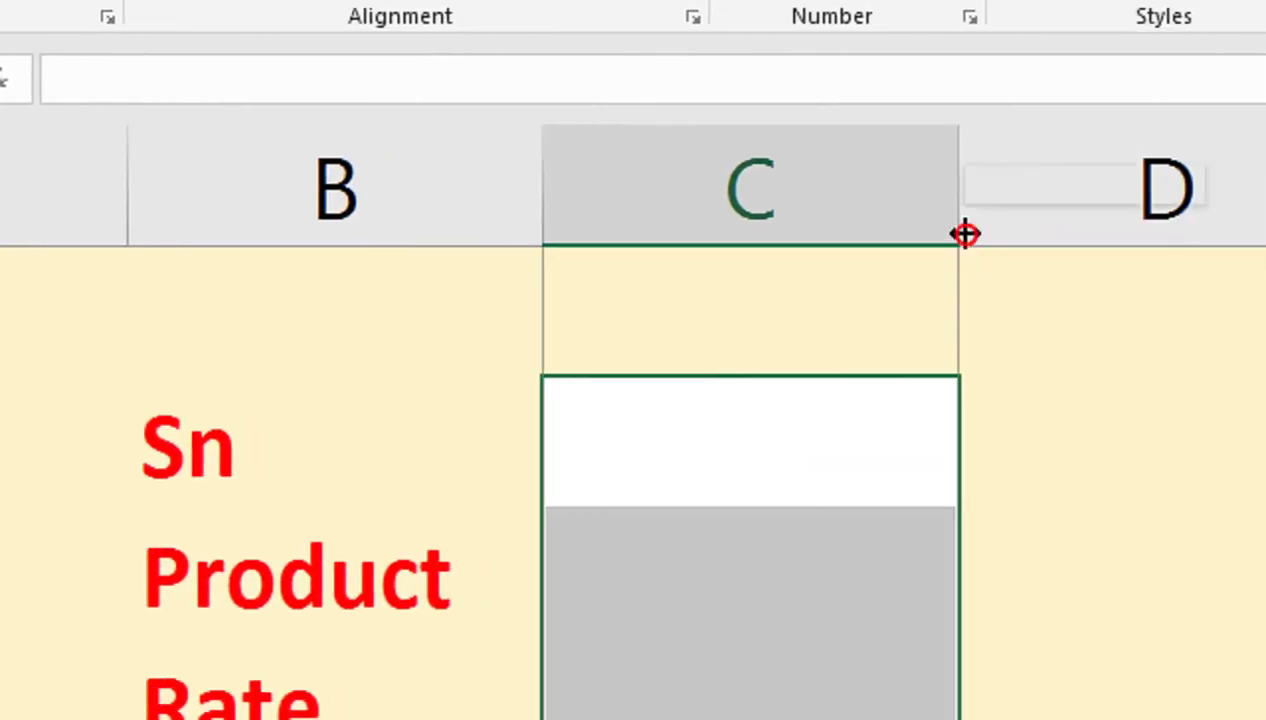
left_click_drag(965, 234, 1134, 240)
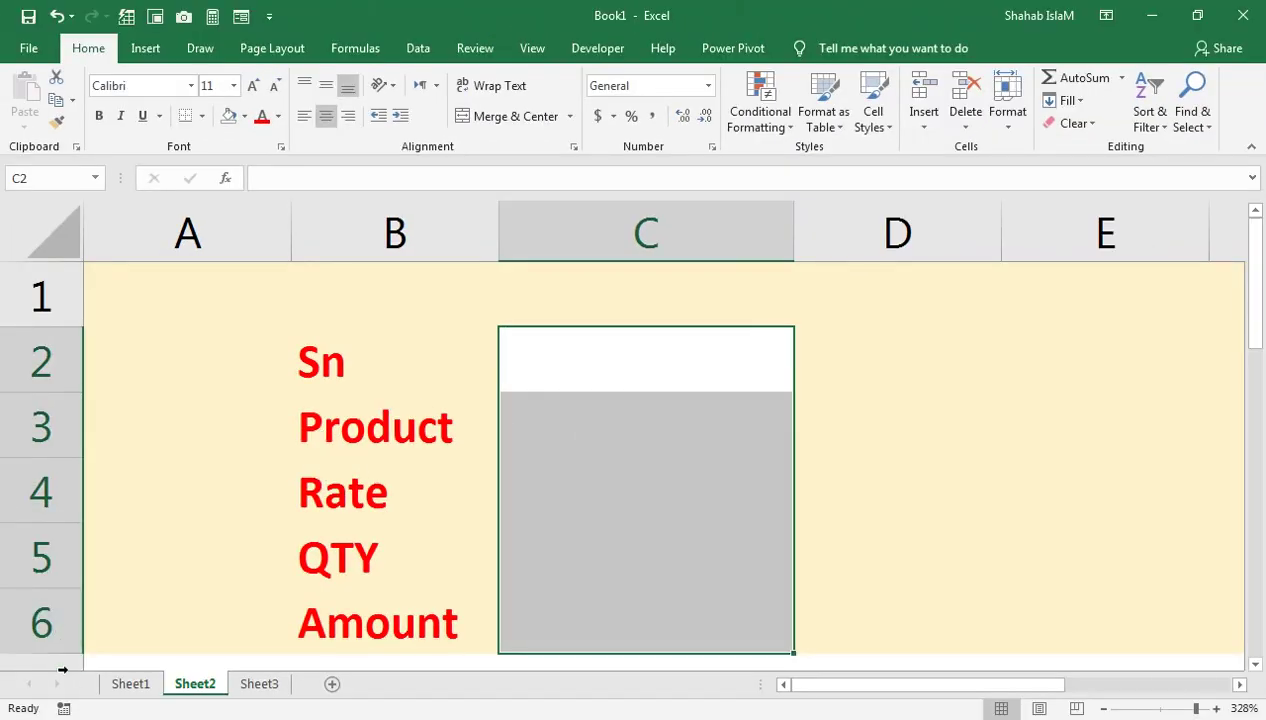
Give row 7 from column A to E a tan fill
left_click_drag(186, 656, 1159, 658)
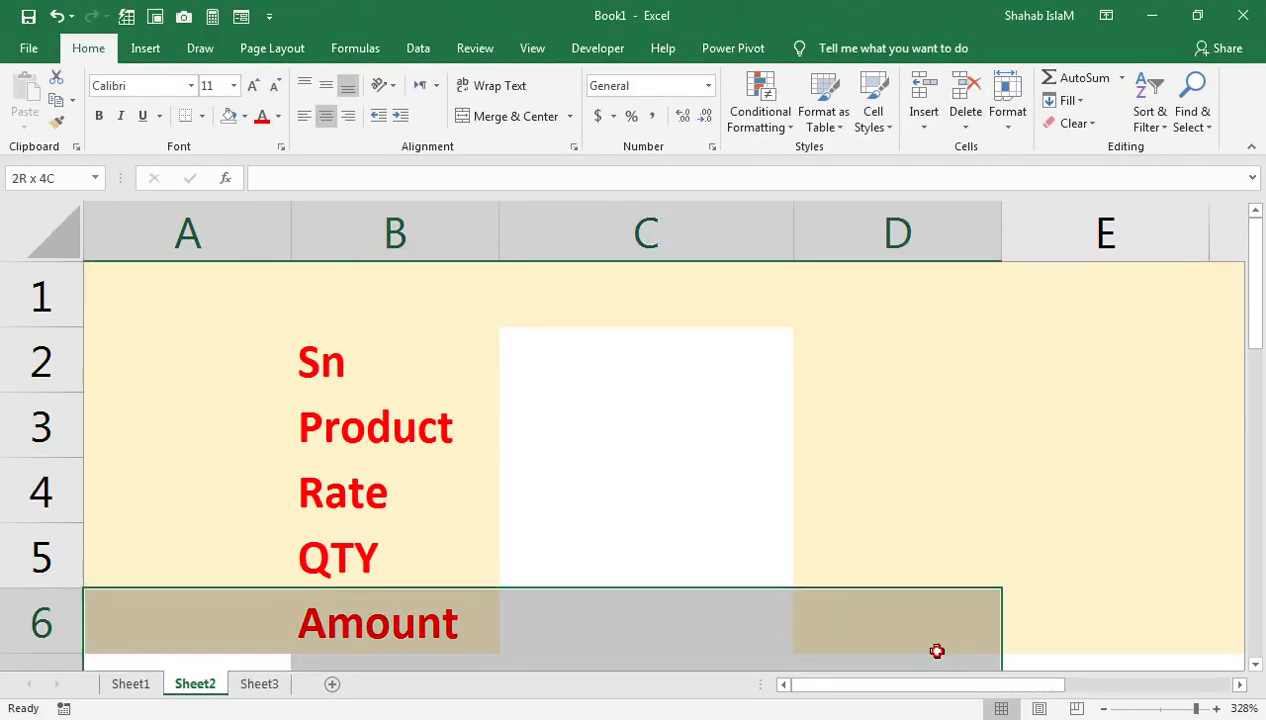
left_click_drag(1207, 662, 1213, 662)
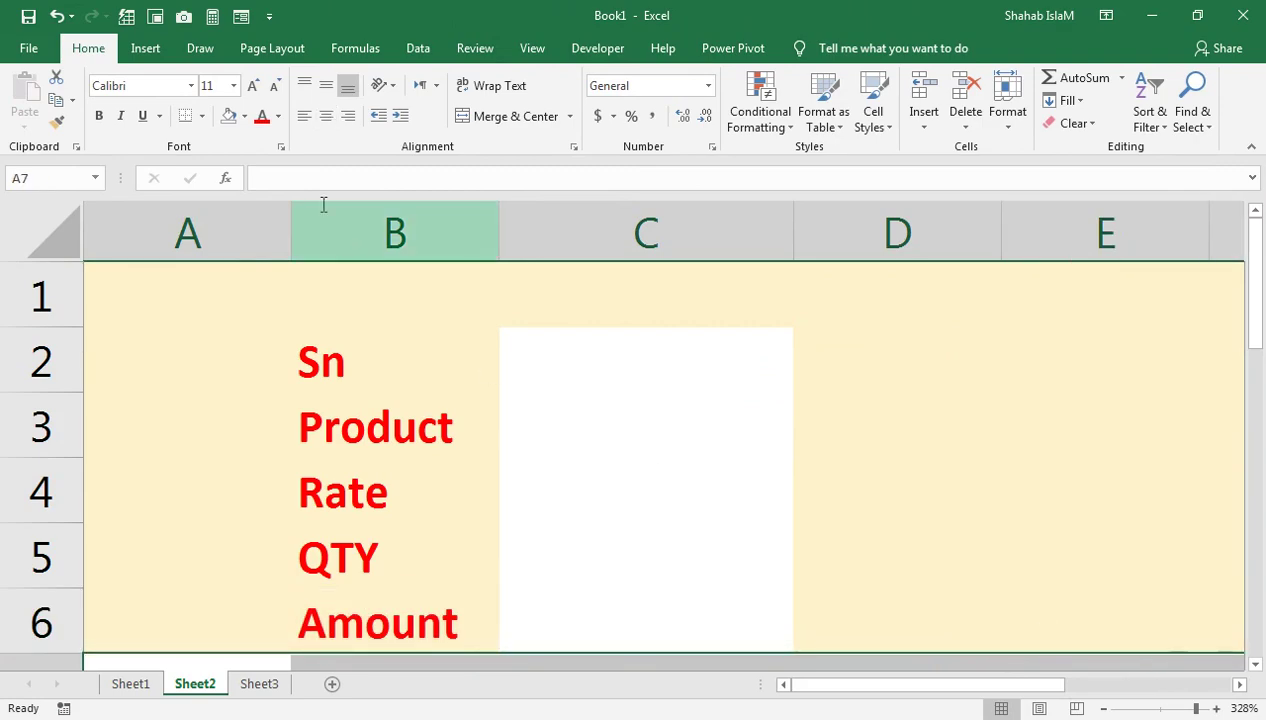
left_click(243, 116)
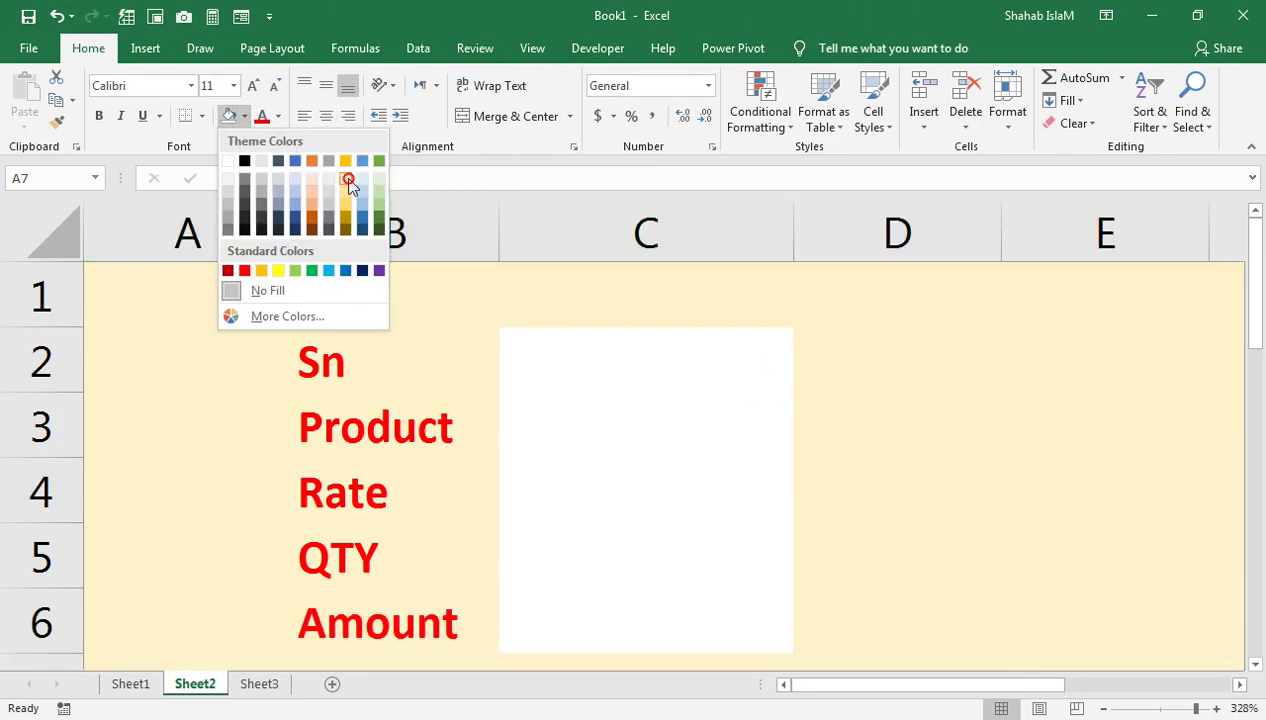
left_click(343, 185)
scroll(497, 353, "down", 1)
left_click_drag(600, 300, 531, 193)
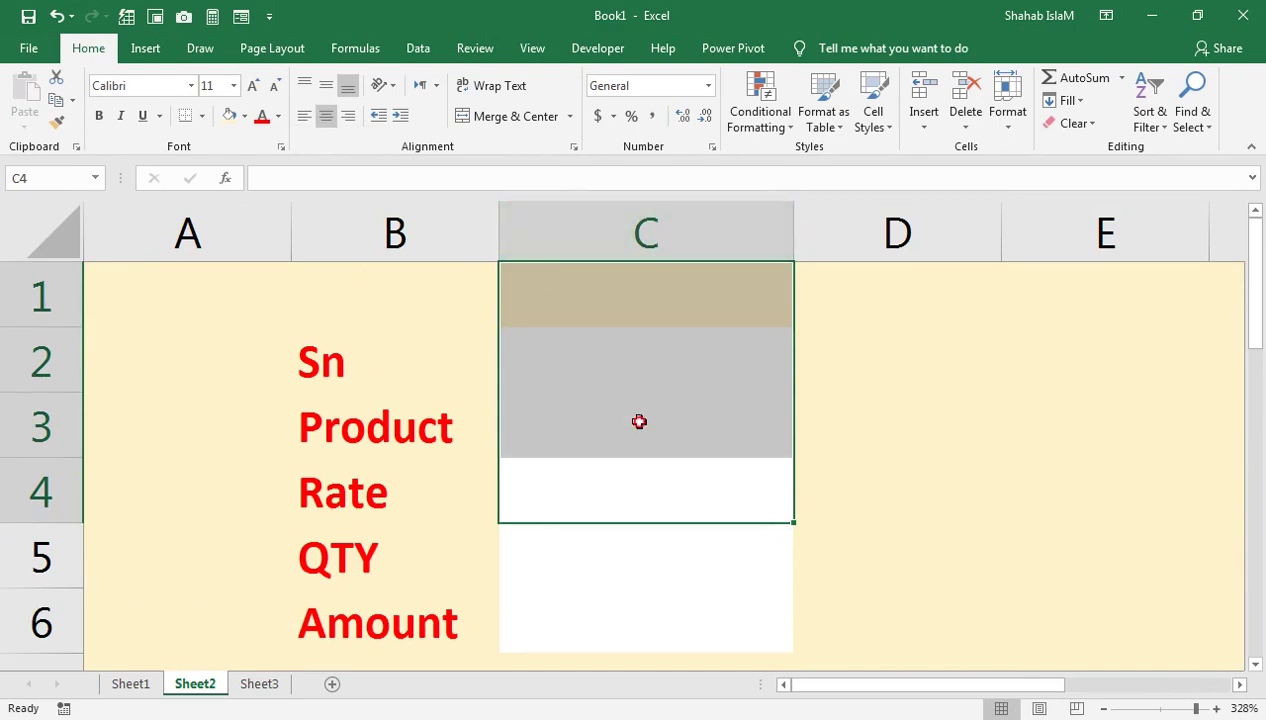
left_click(639, 421)
left_click_drag(328, 362, 360, 620)
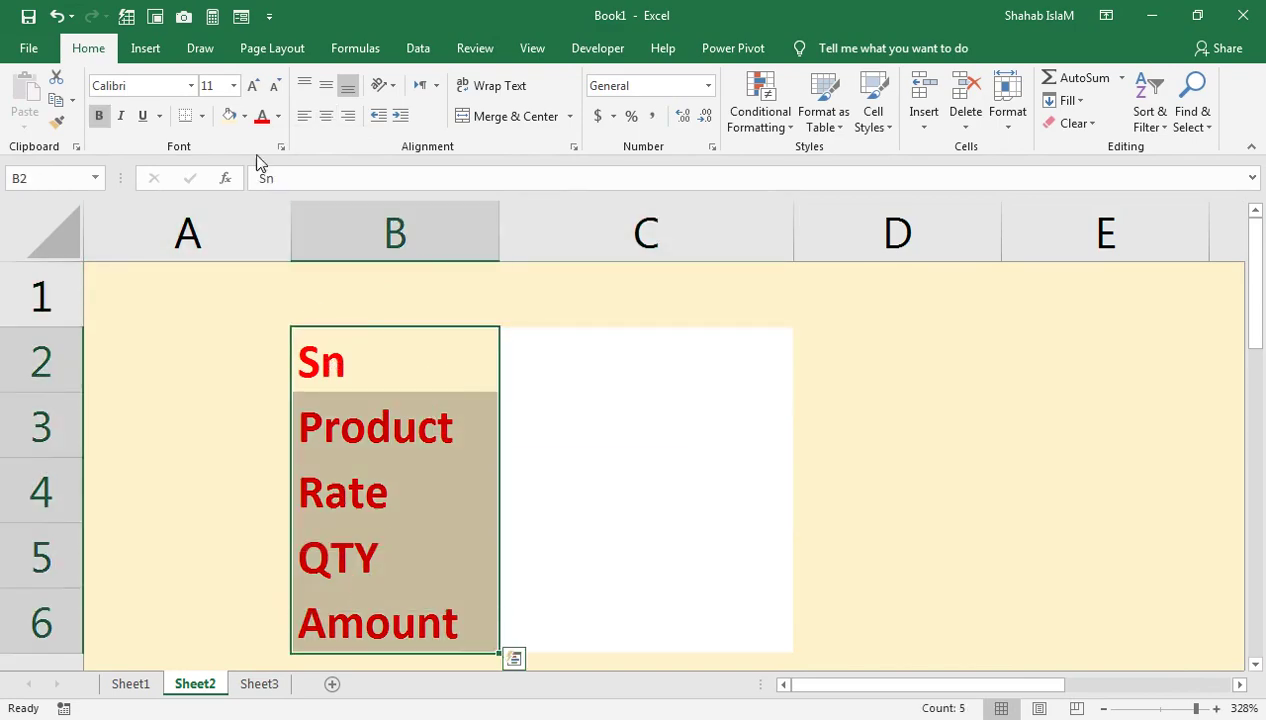
left_click(565, 340)
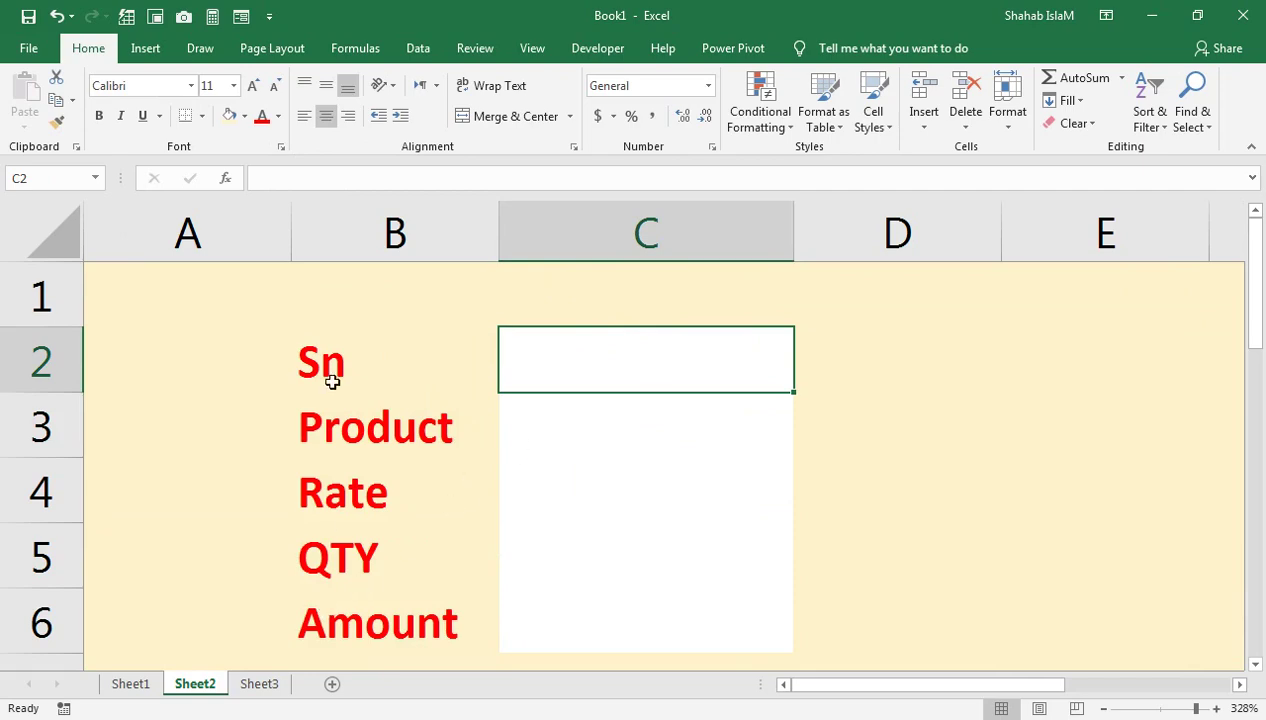
Copy the labels B2:B6 and bring up Paste Special on Sheet3 with Values and Transpose
left_click_drag(332, 381, 360, 615)
key("ctrl+c")
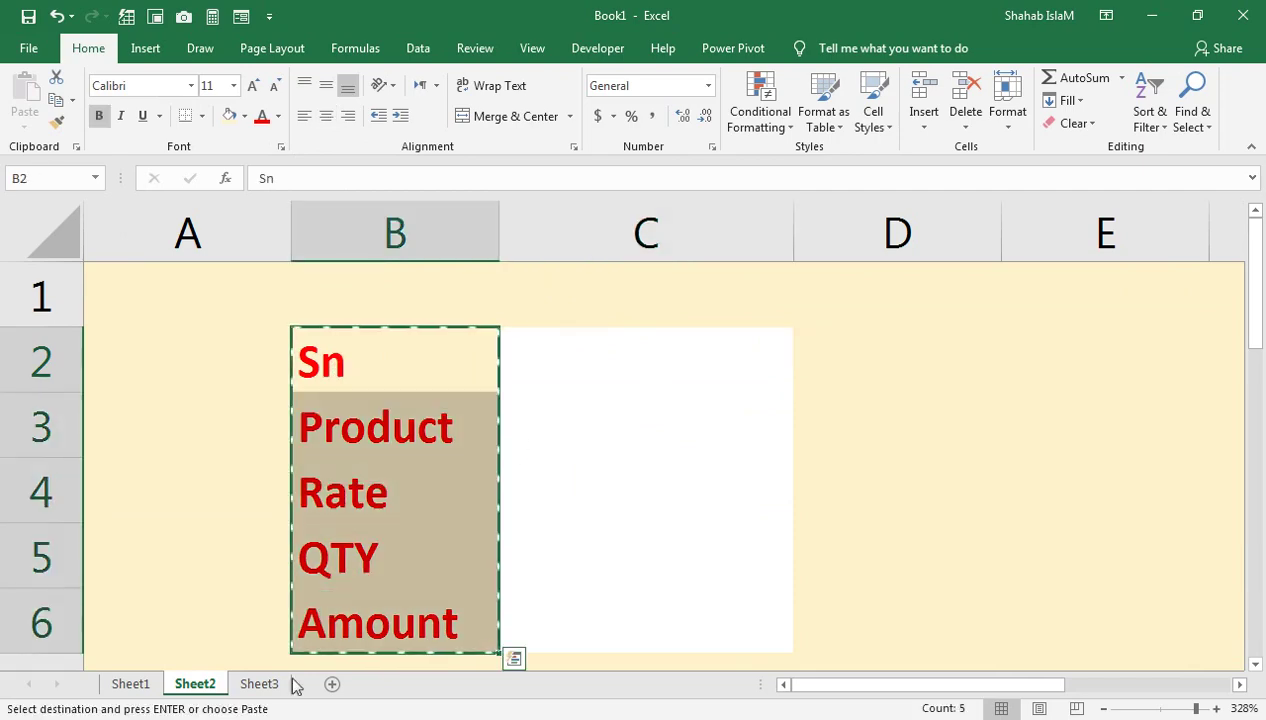
left_click(259, 684)
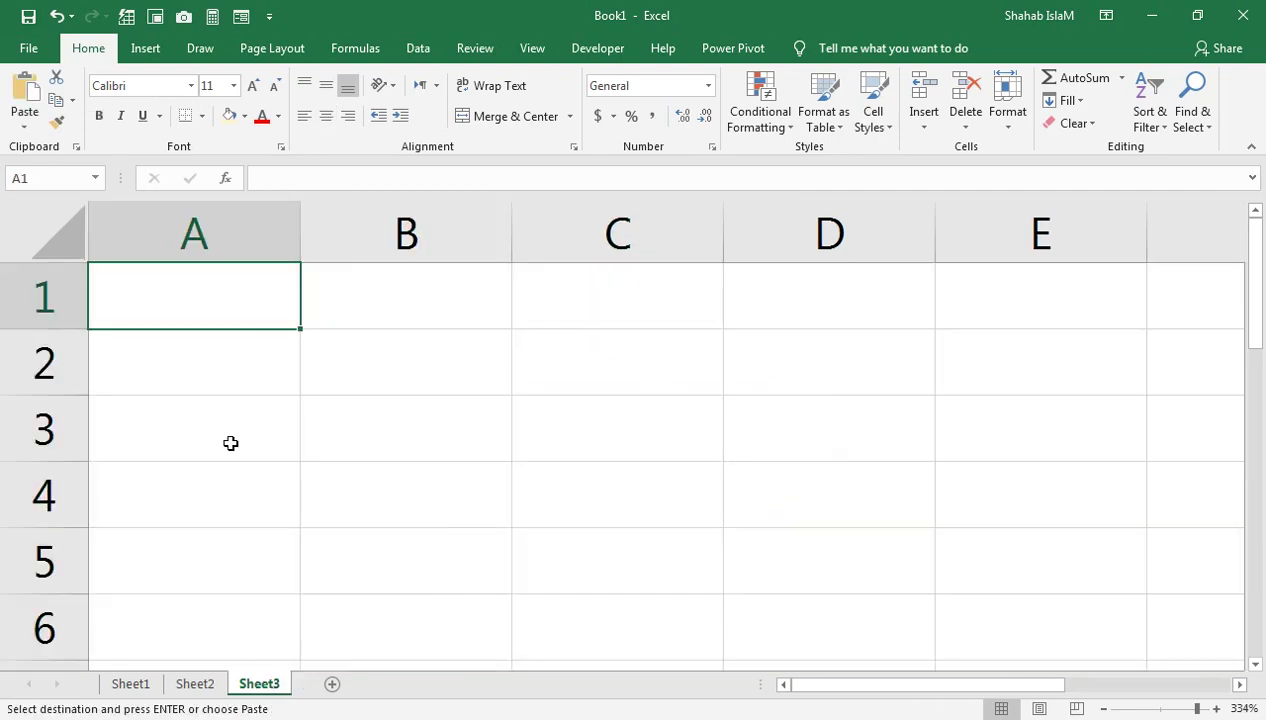
key("ctrl+alt+v")
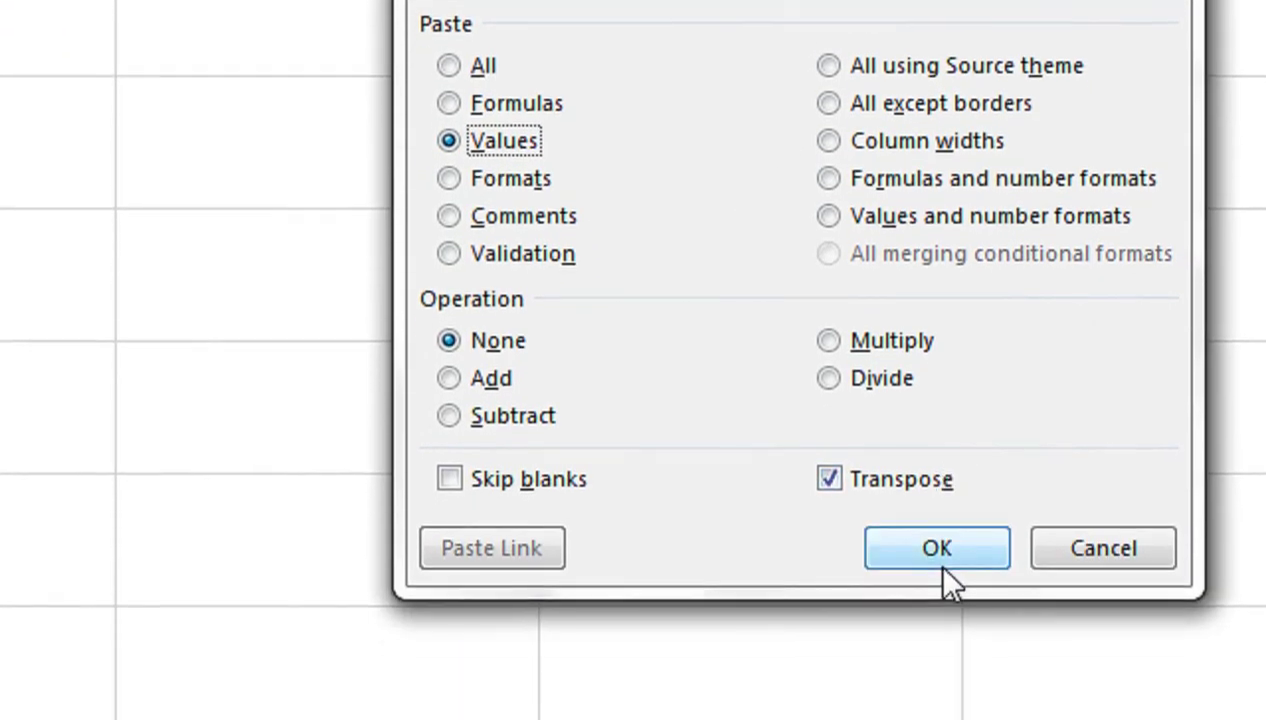
Paste the labels across Sheet3 row 1 as values and centre the Sn heading
left_click(951, 708)
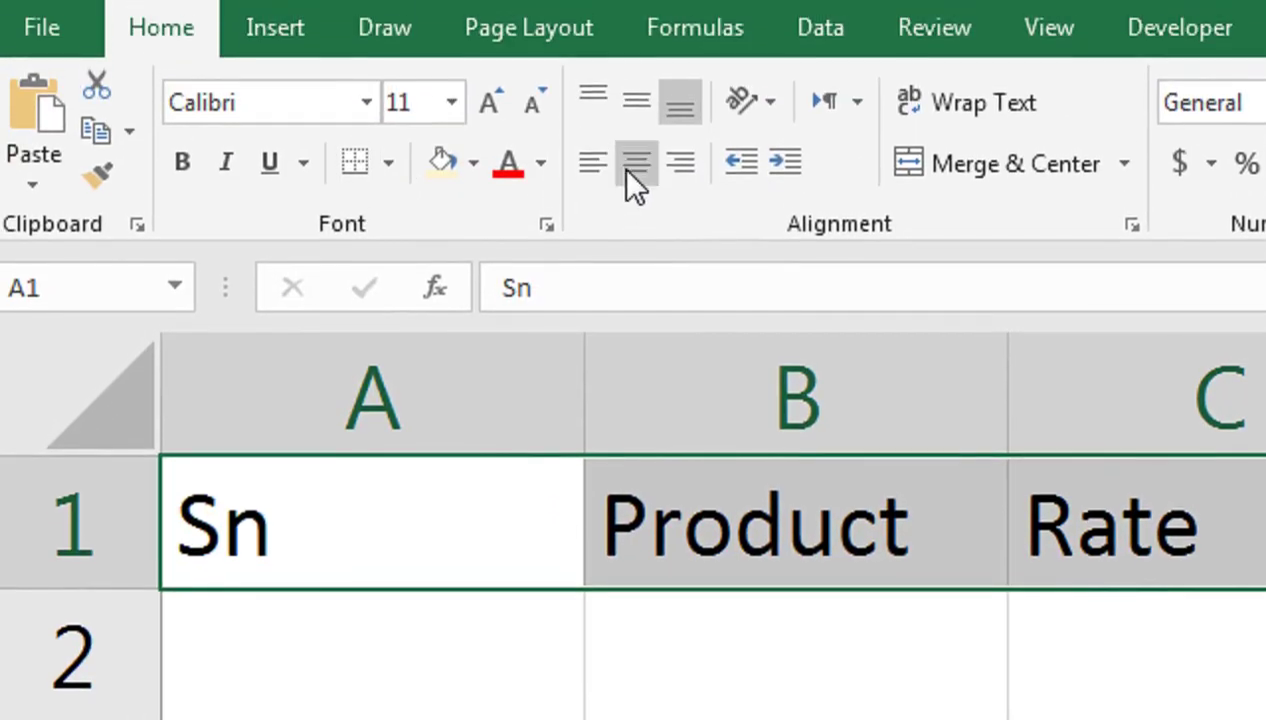
left_click(636, 178)
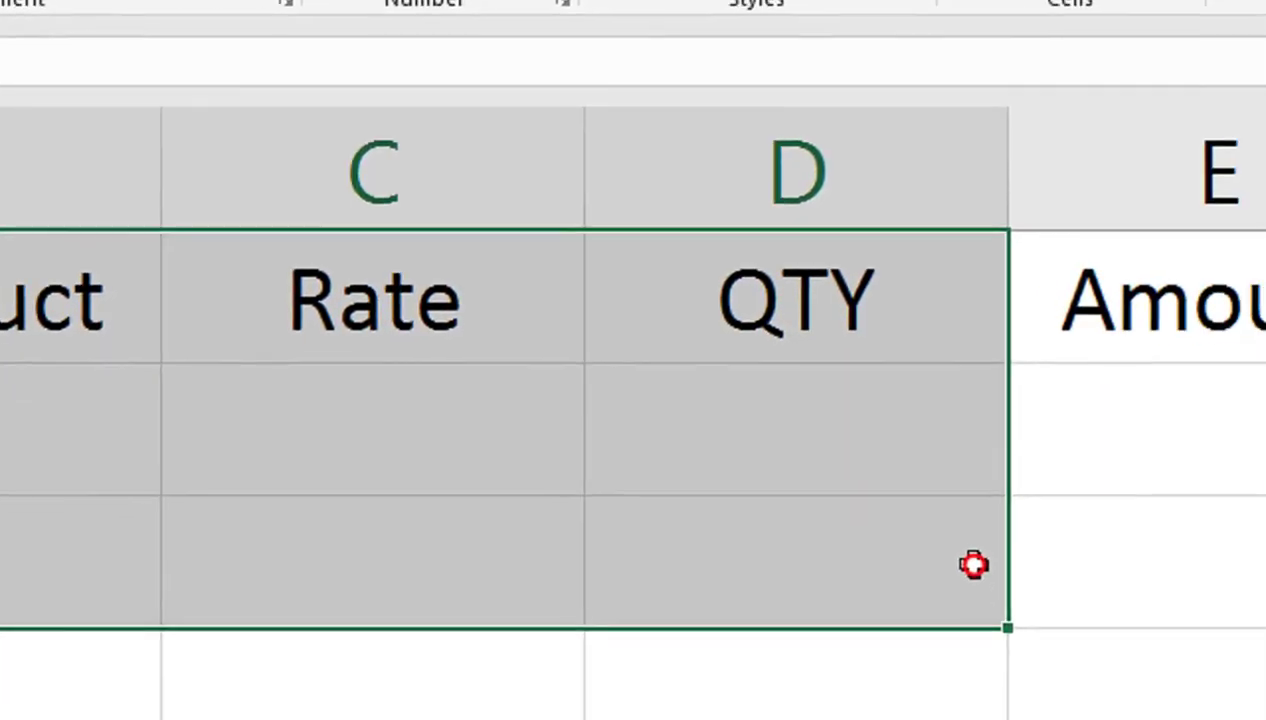
left_click_drag(468, 520, 961, 534)
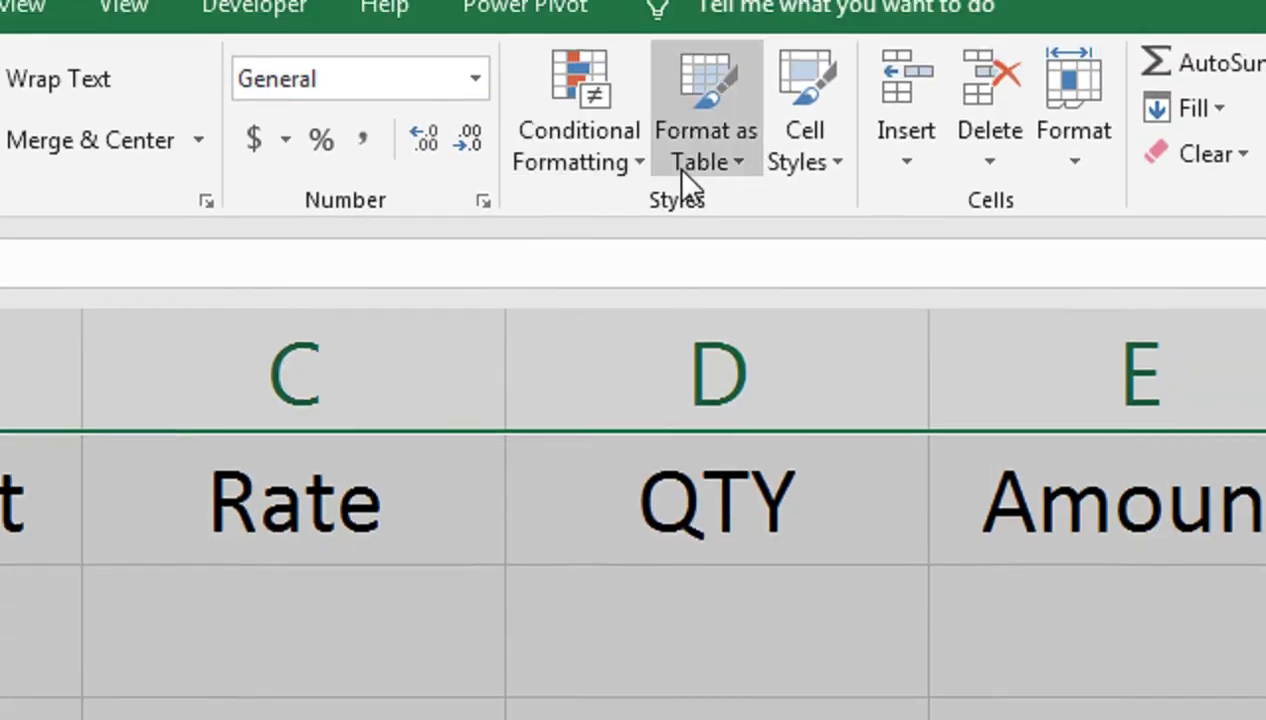
Format the Sn–Amount range as a light blue table with headers
left_click(700, 175)
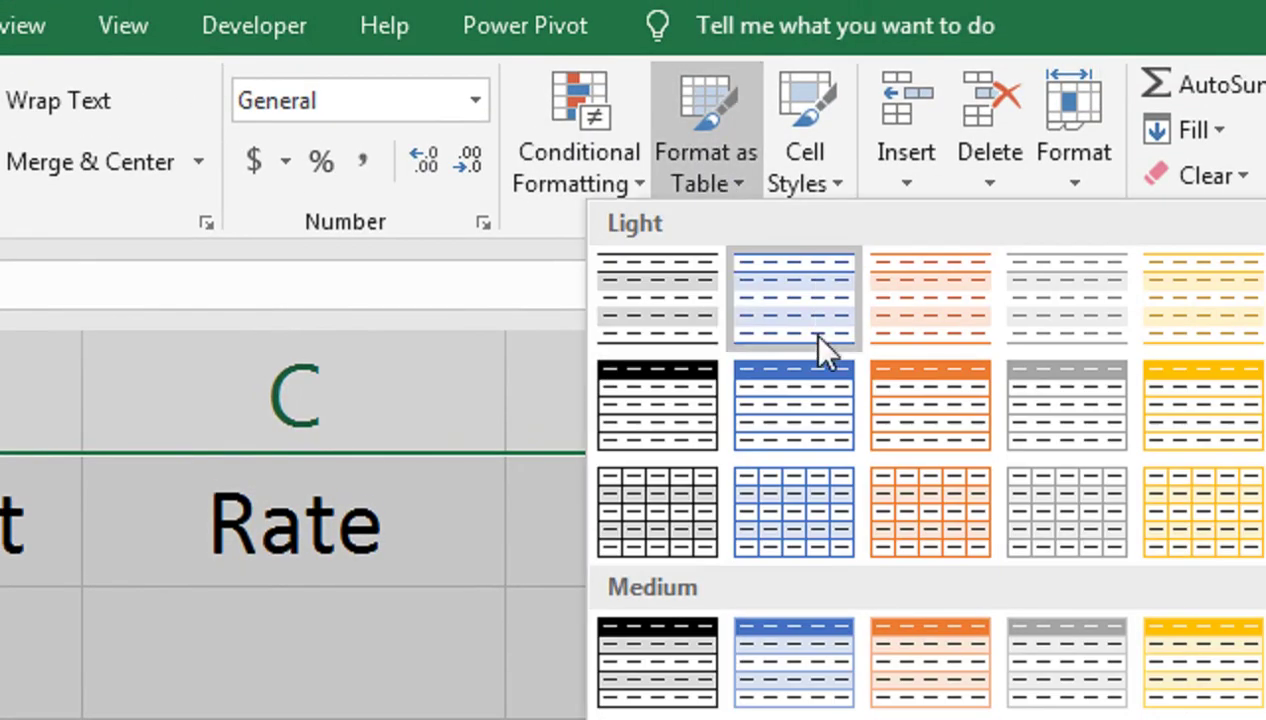
left_click(826, 284)
left_click(650, 594)
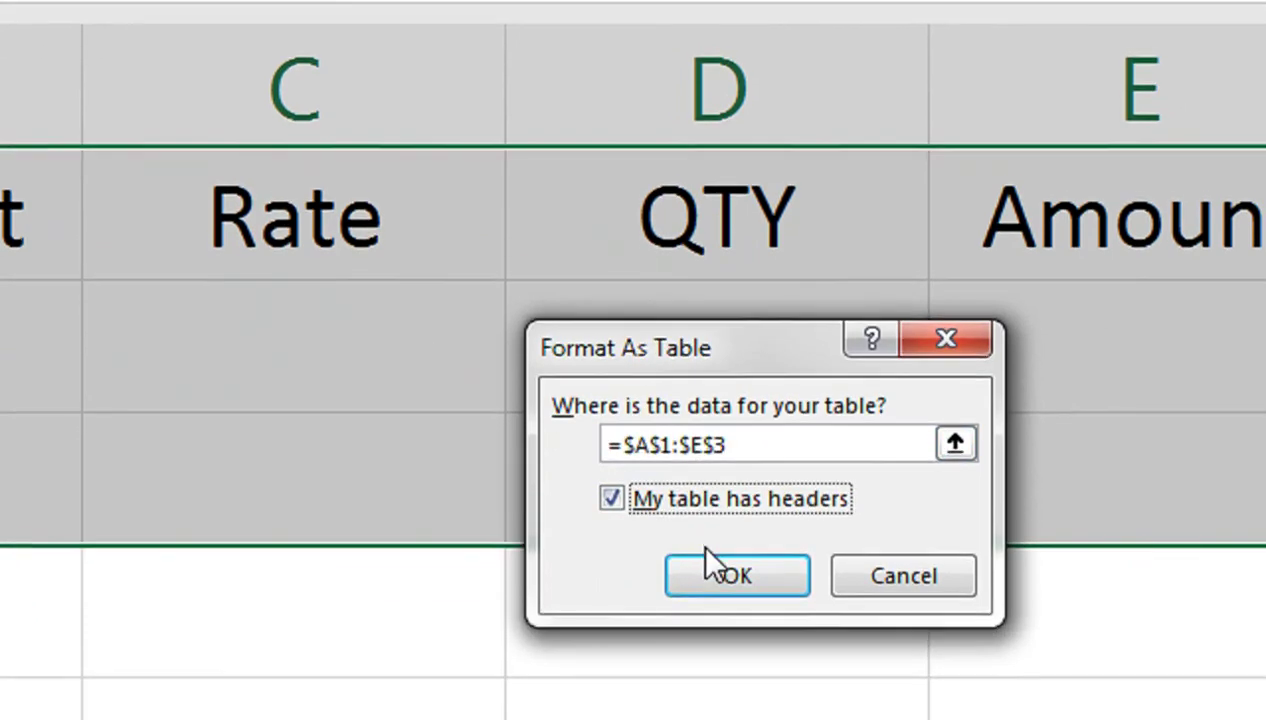
left_click(705, 670)
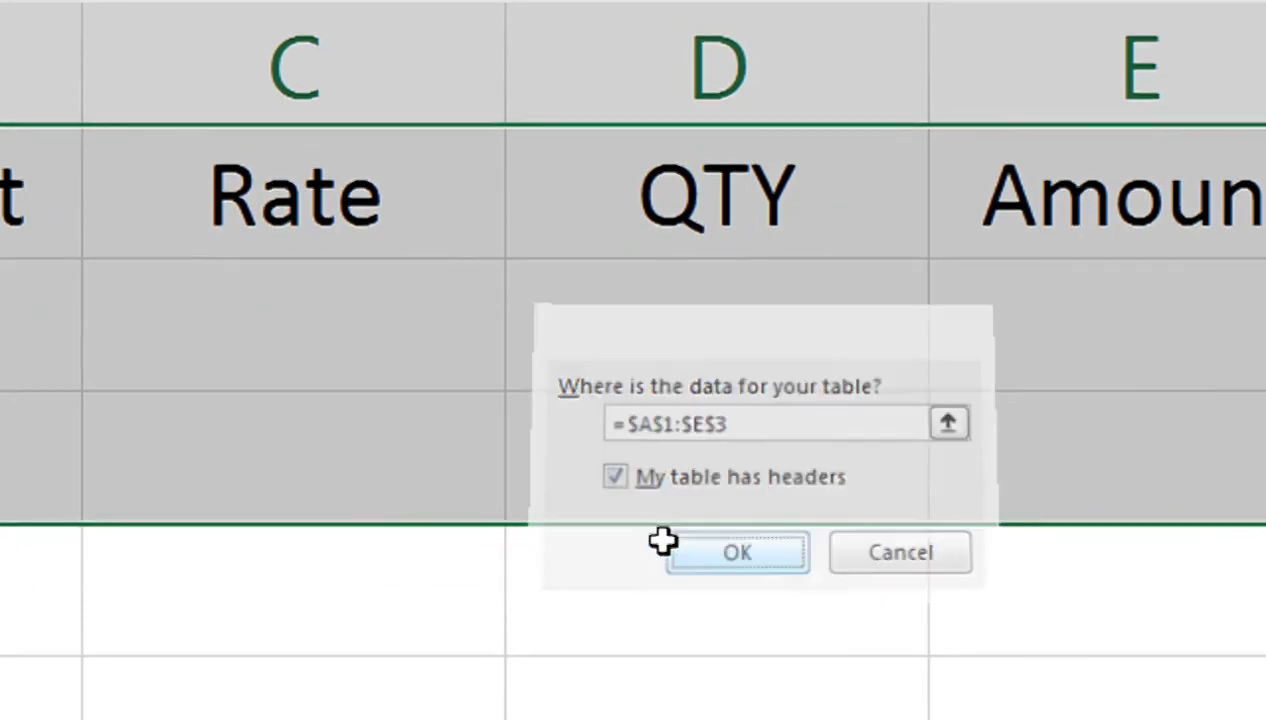
left_click(297, 257)
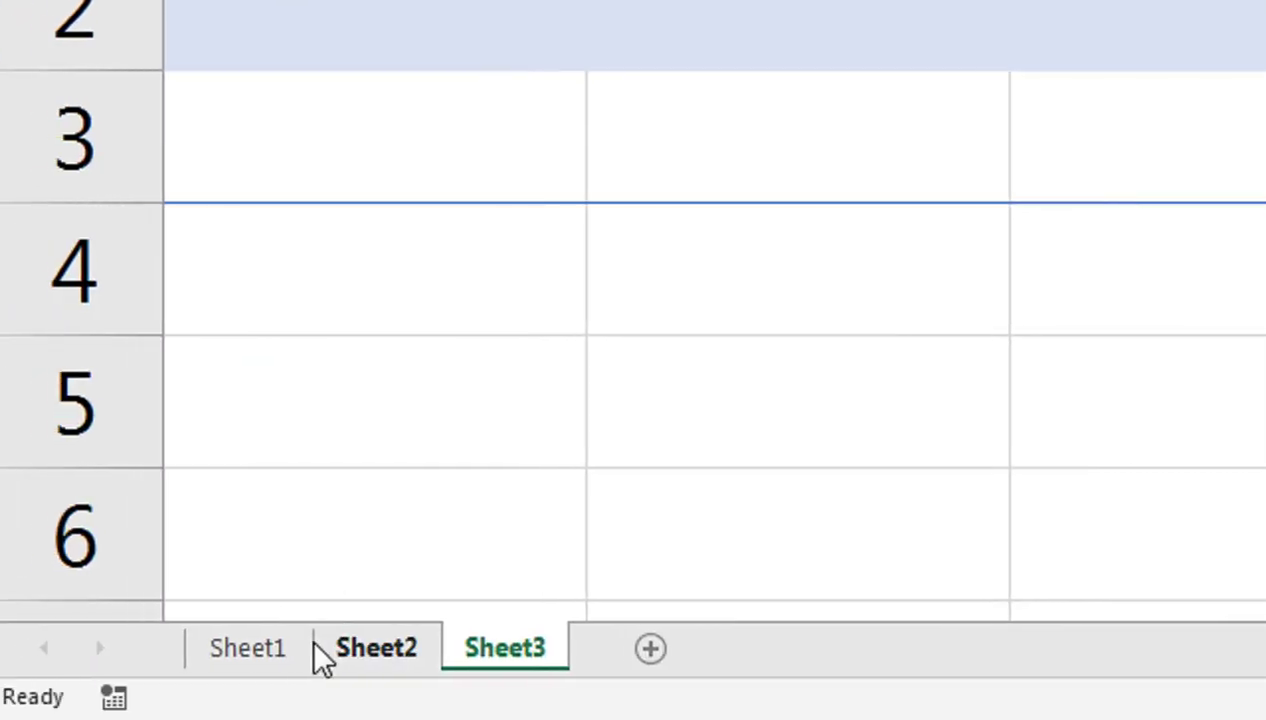
left_click(184, 648)
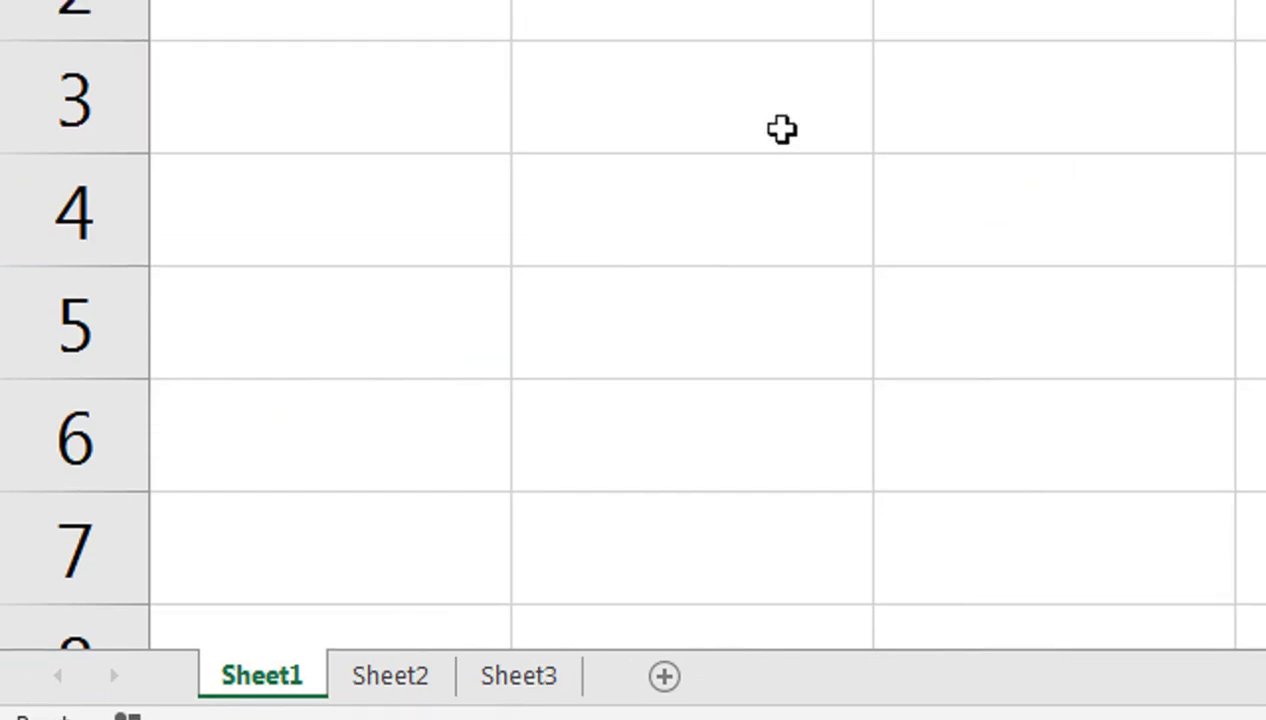
Move the form sheet ahead of Sheet1 in the tab order
left_click(372, 655)
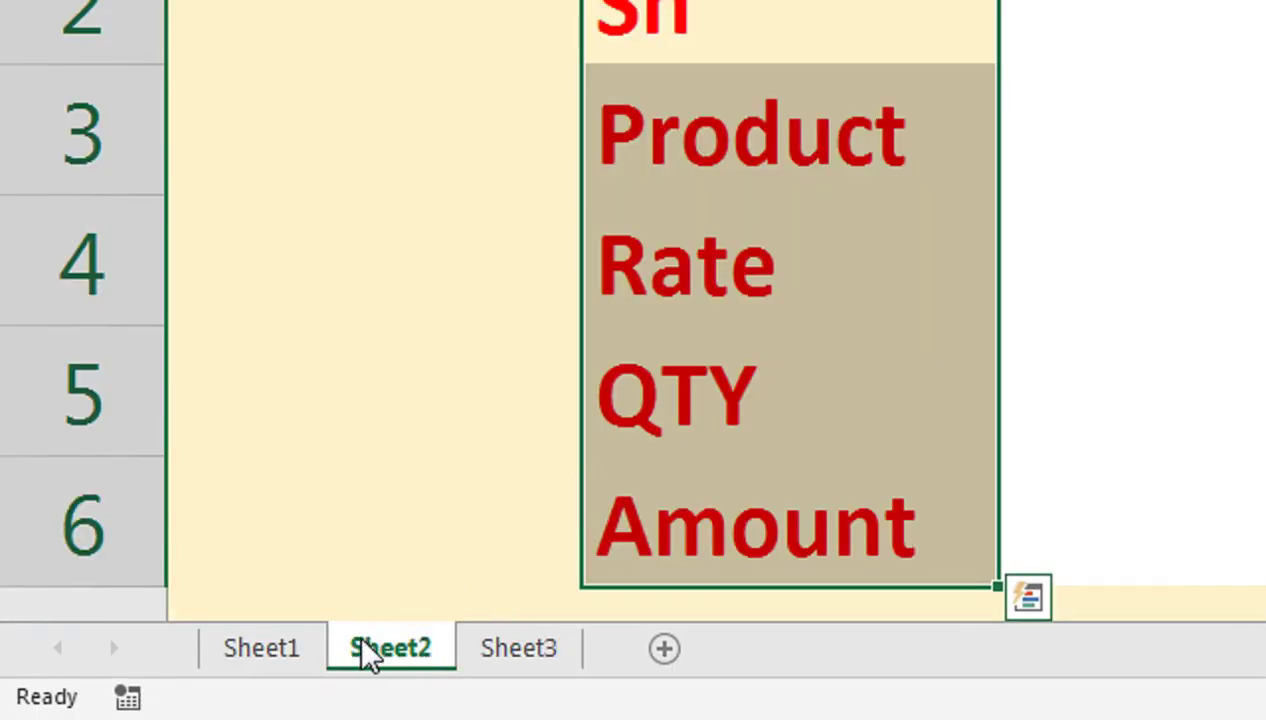
left_click(264, 655)
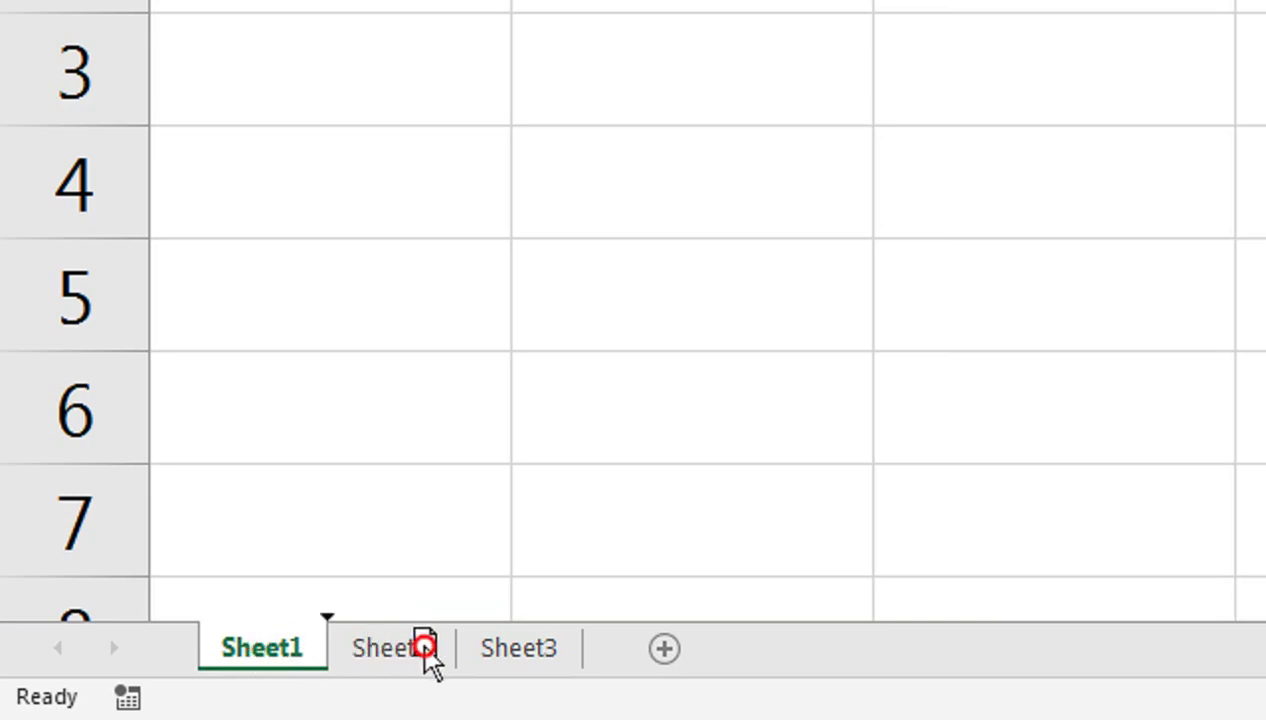
left_click(389, 650)
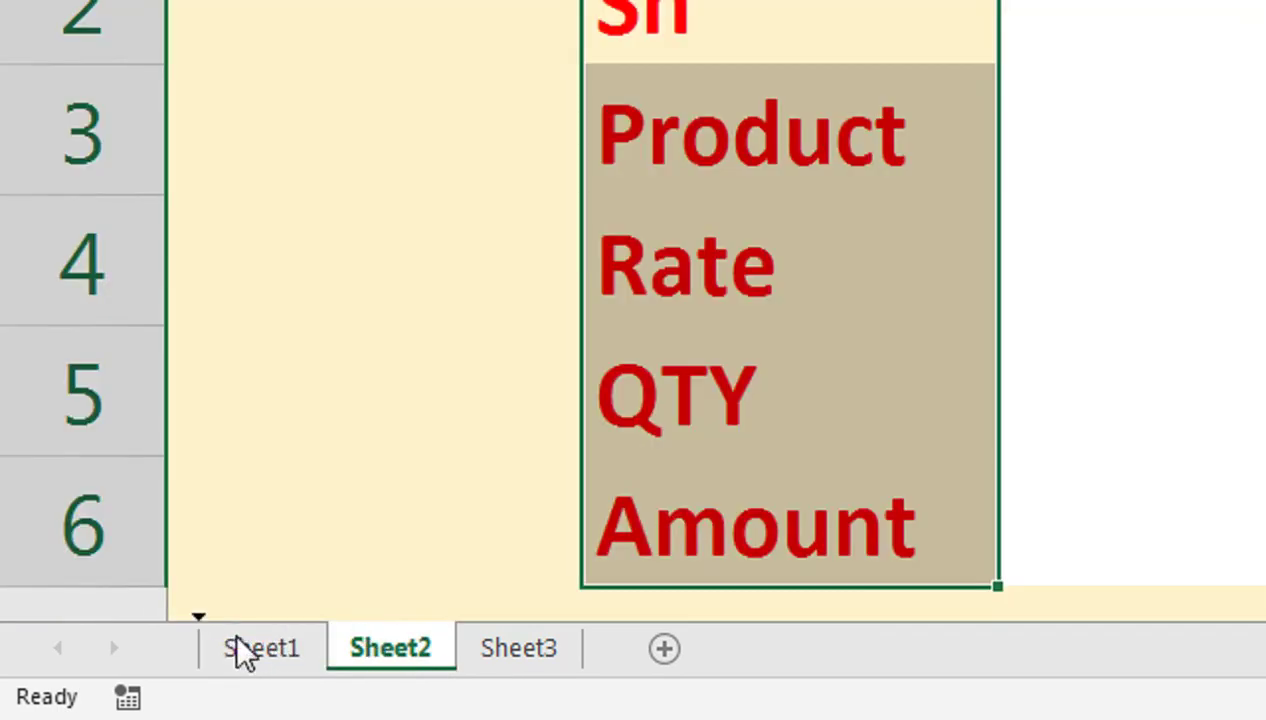
left_click_drag(245, 655, 240, 655)
Rename the form sheet '.Sheet1' and the blank sheet 'Sheet2'
double_click(303, 650)
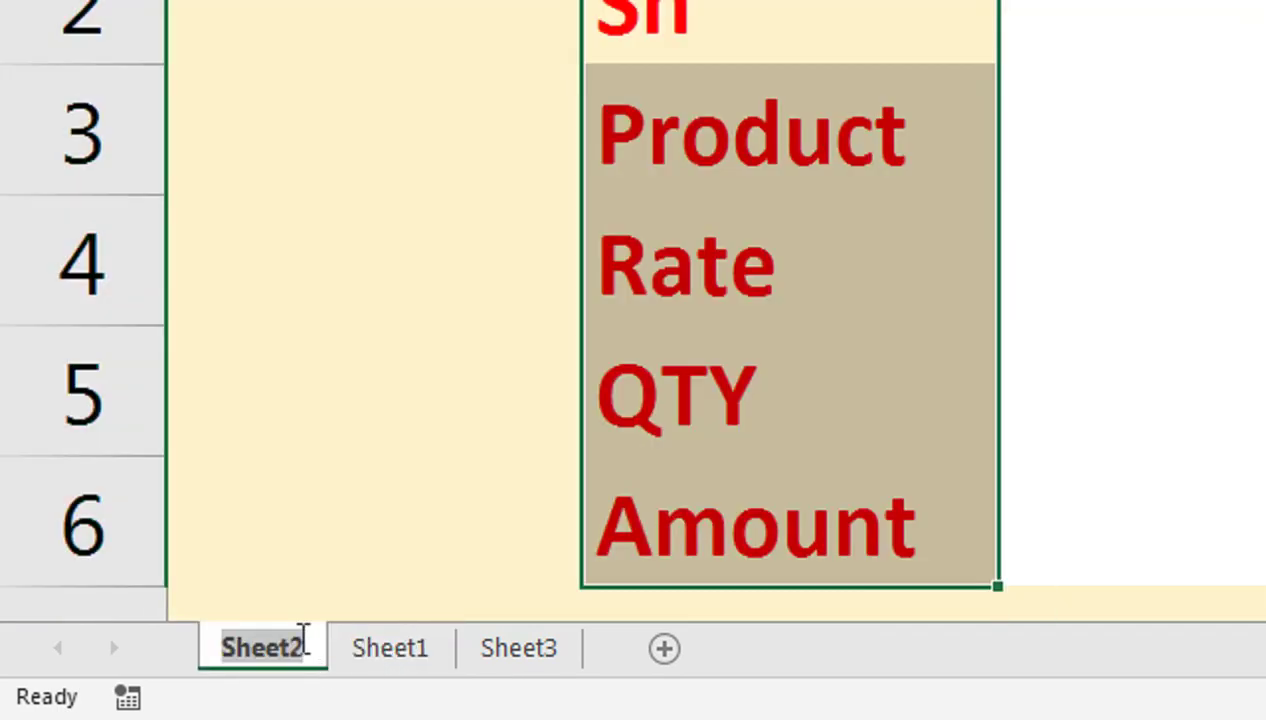
type(".")
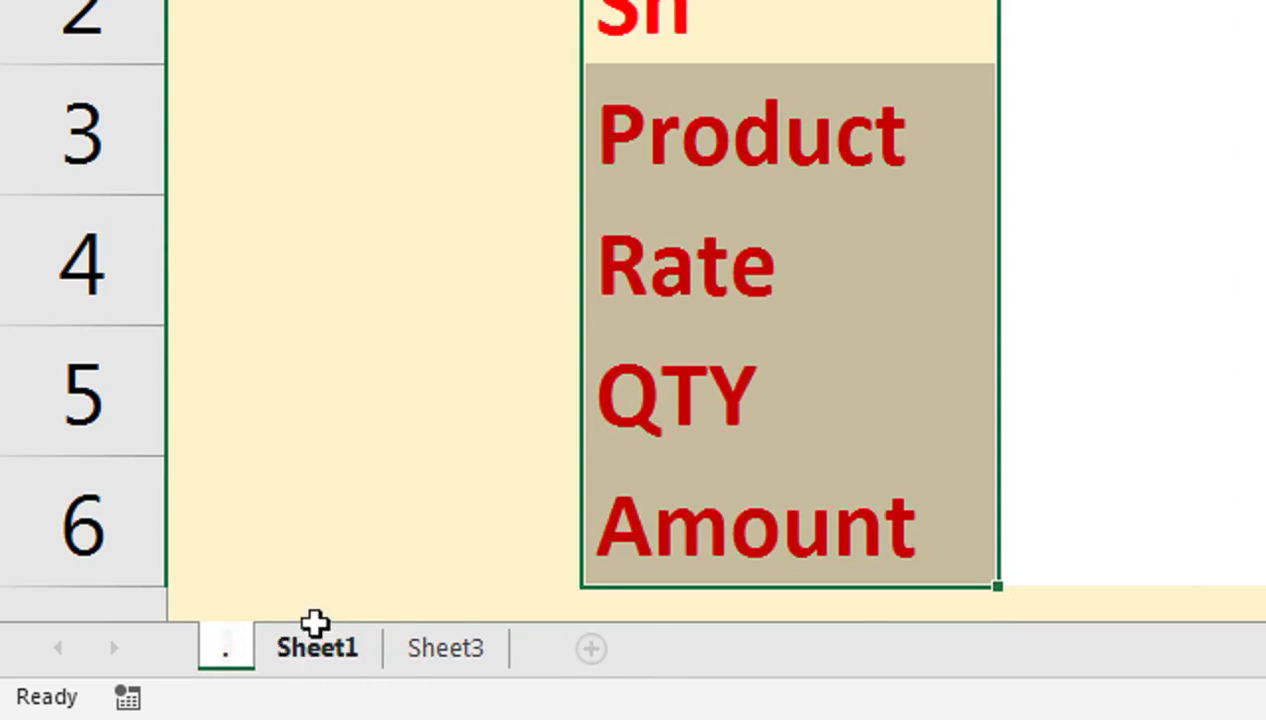
type("S")
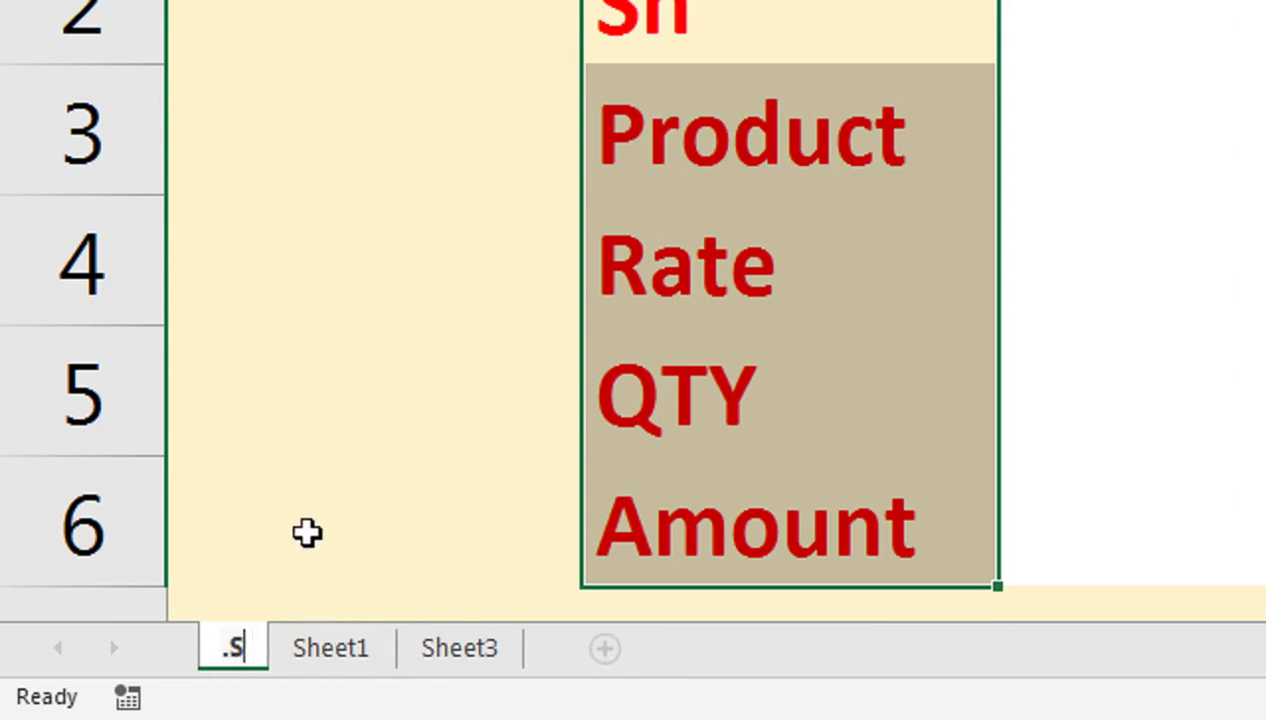
type("heet")
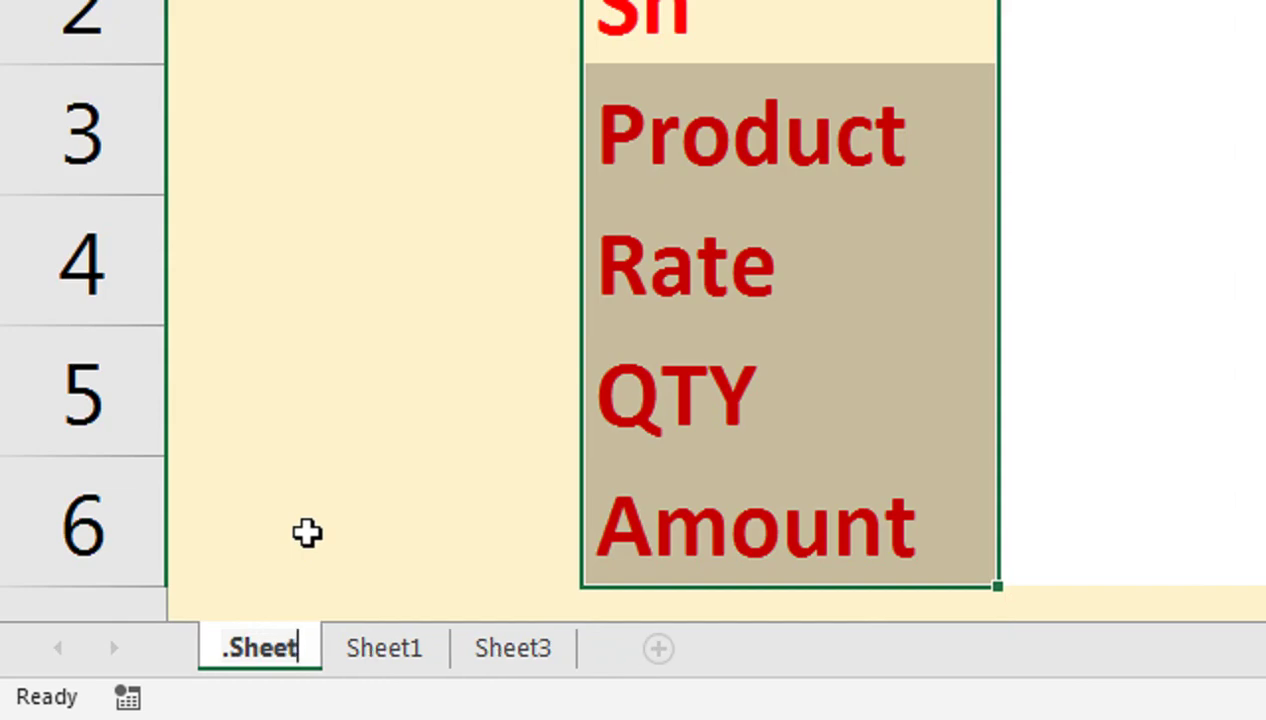
type("1")
double_click(396, 647)
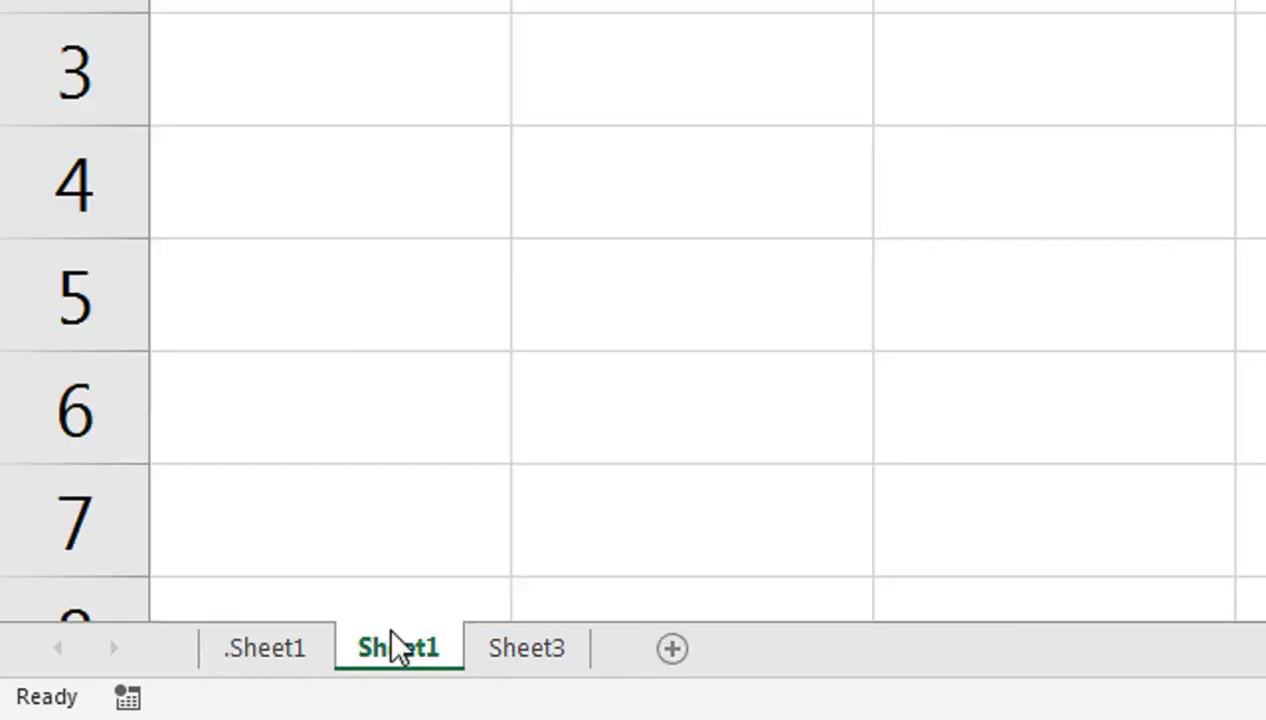
key("BackSpace")
type("2")
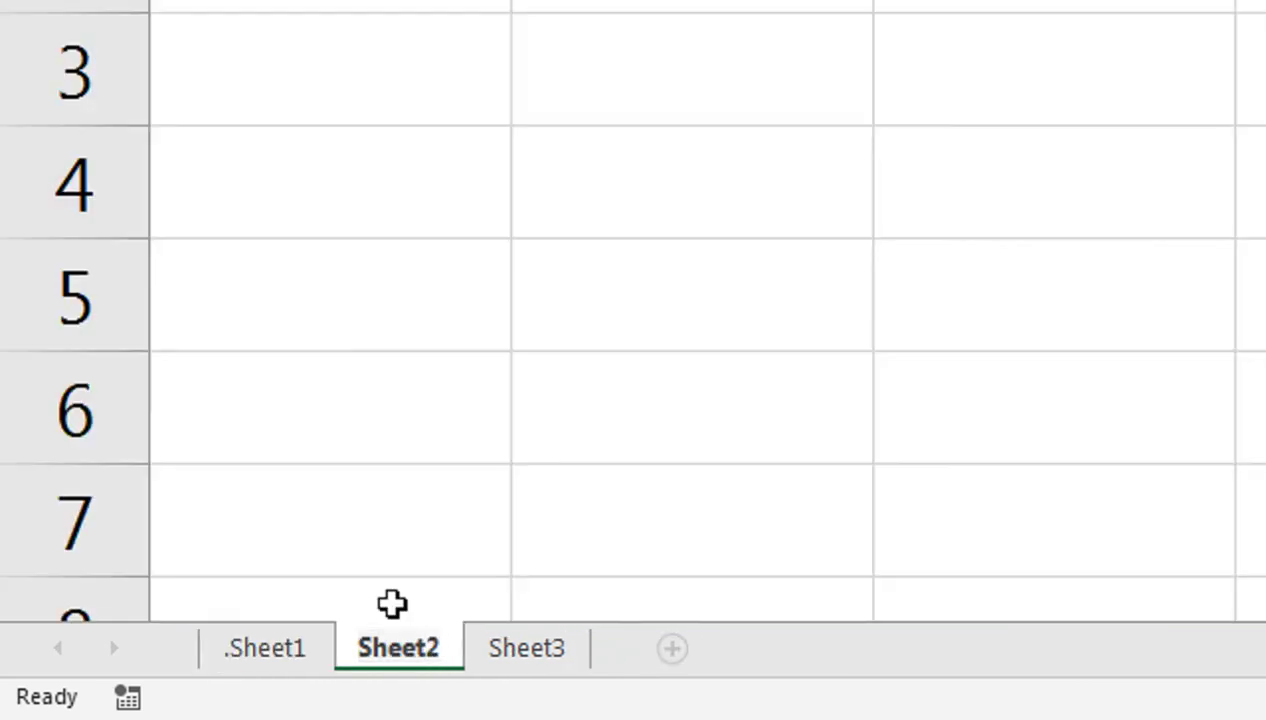
Remove the leading dot so the form sheet is named Sheet1
double_click(268, 647)
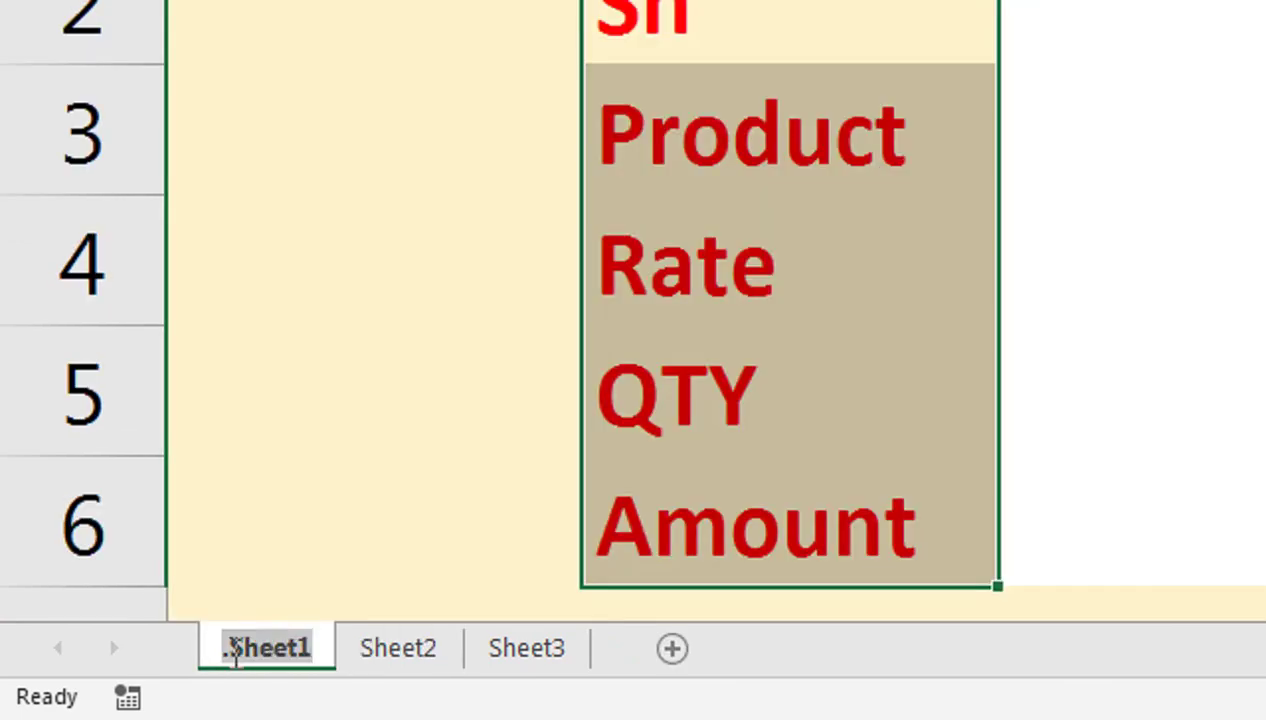
left_click(233, 650)
key("BackSpace")
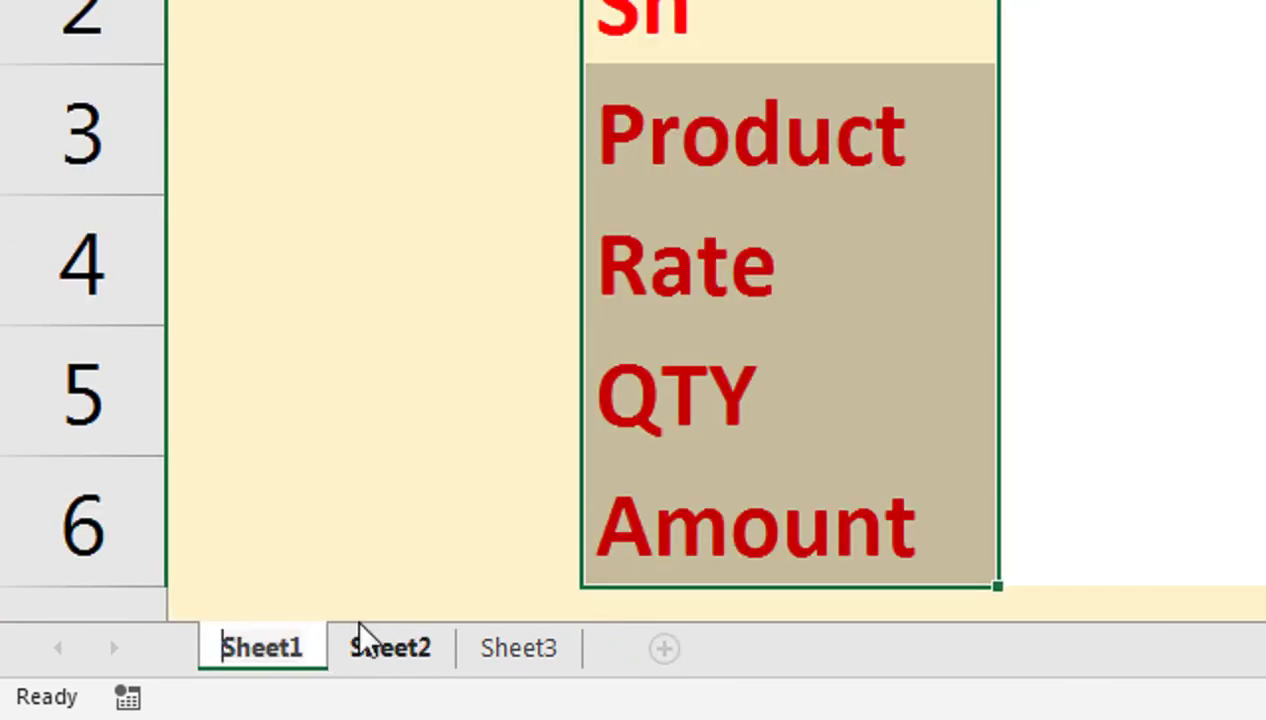
left_click(372, 647)
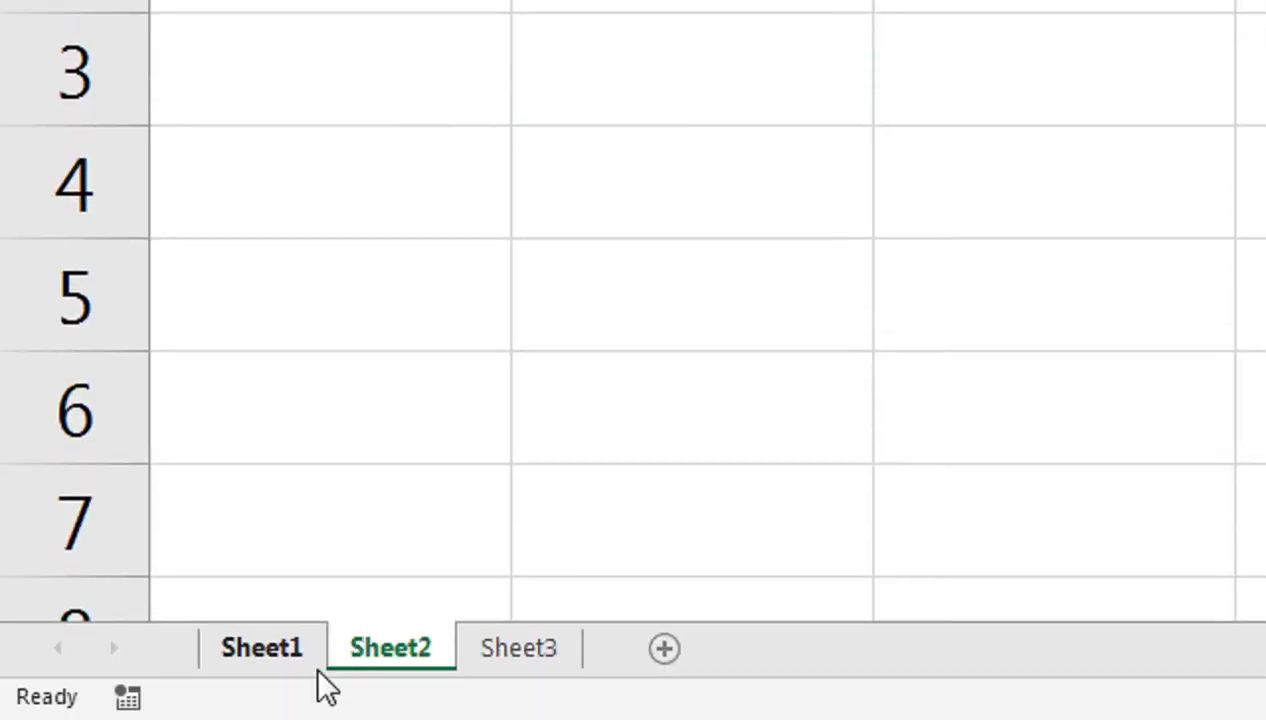
left_click(262, 648)
left_click(983, 206)
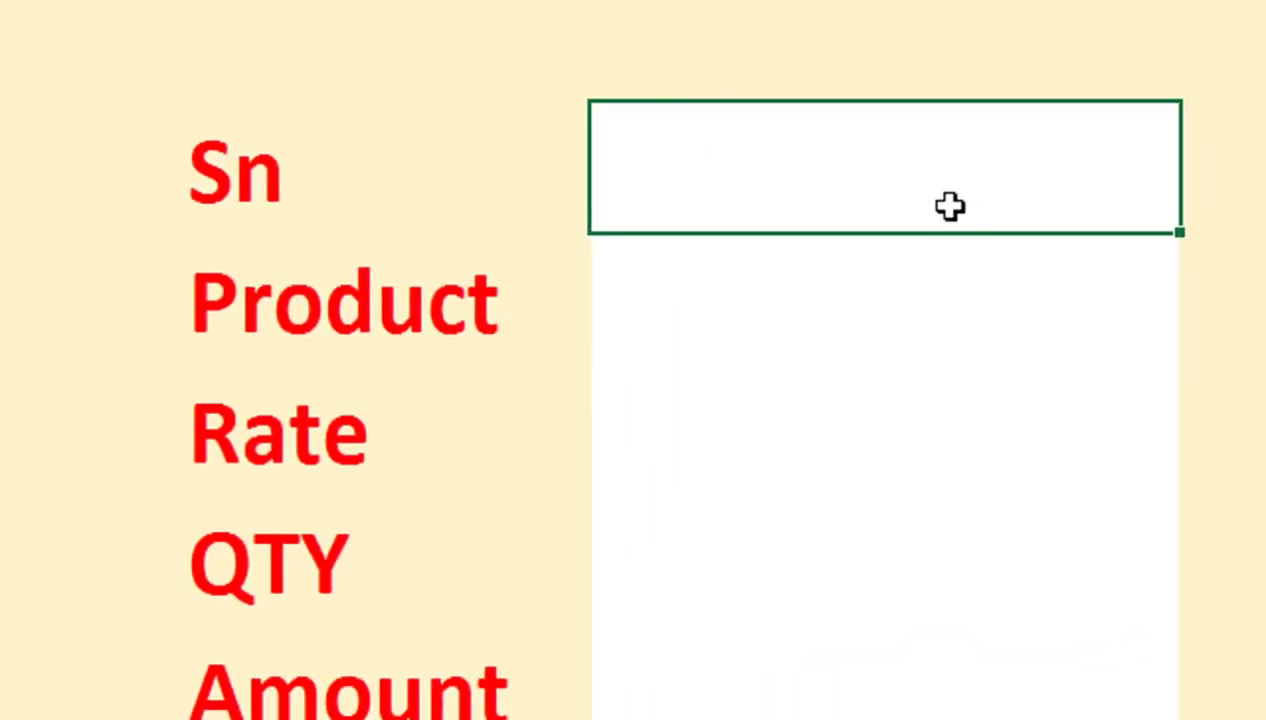
Put =COUNT(Sheet3!A:A)+1 in the Sn entry cell so it shows 1
type("=count")
key("Tab")
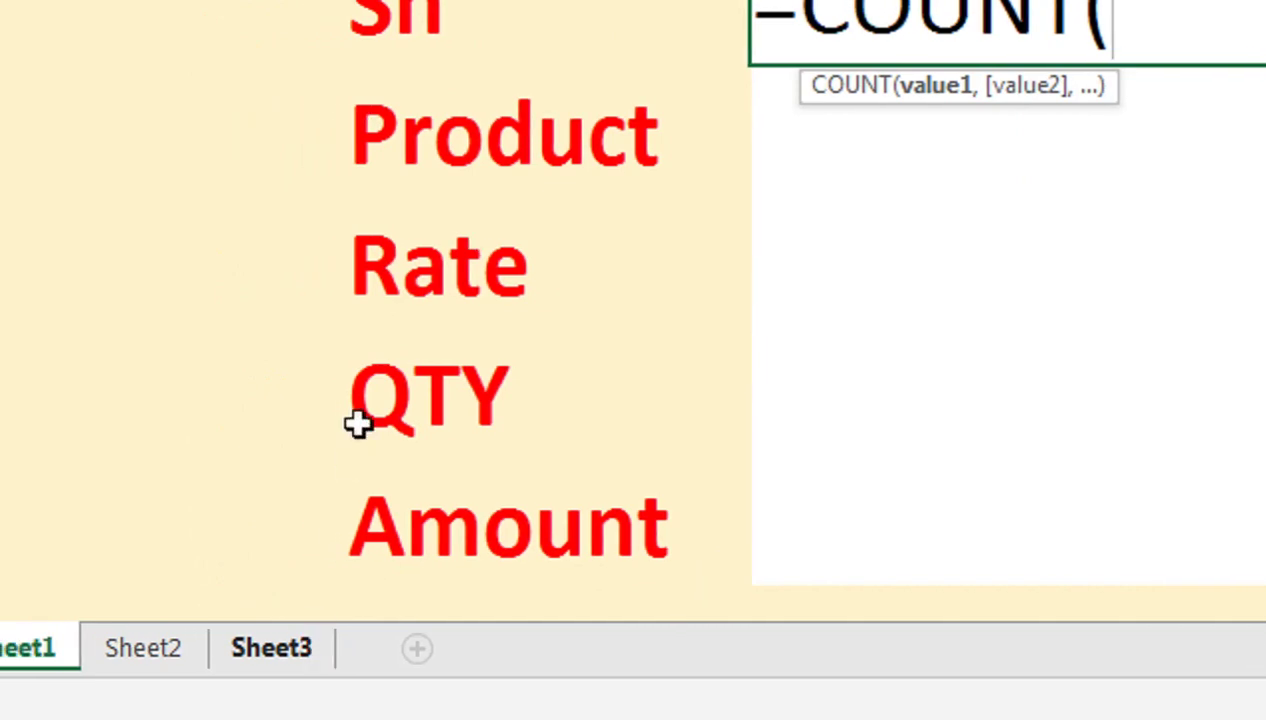
left_click(271, 648)
left_click(254, 113)
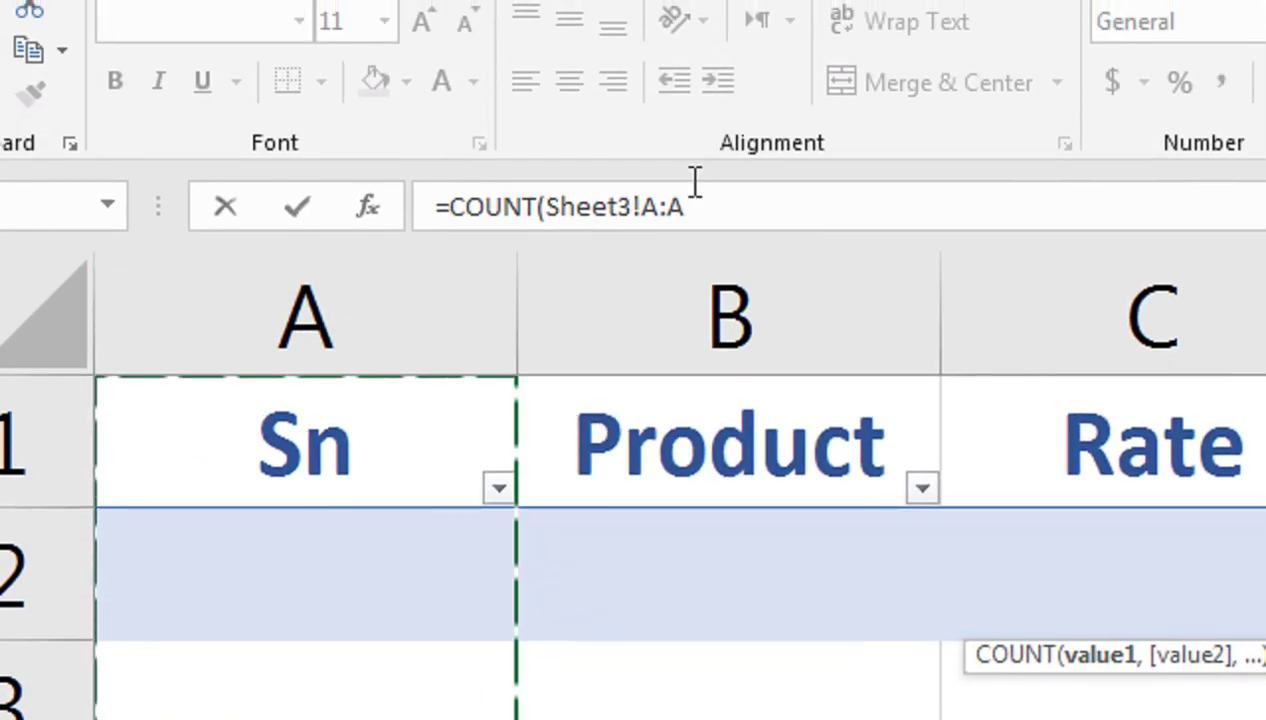
type(")+1")
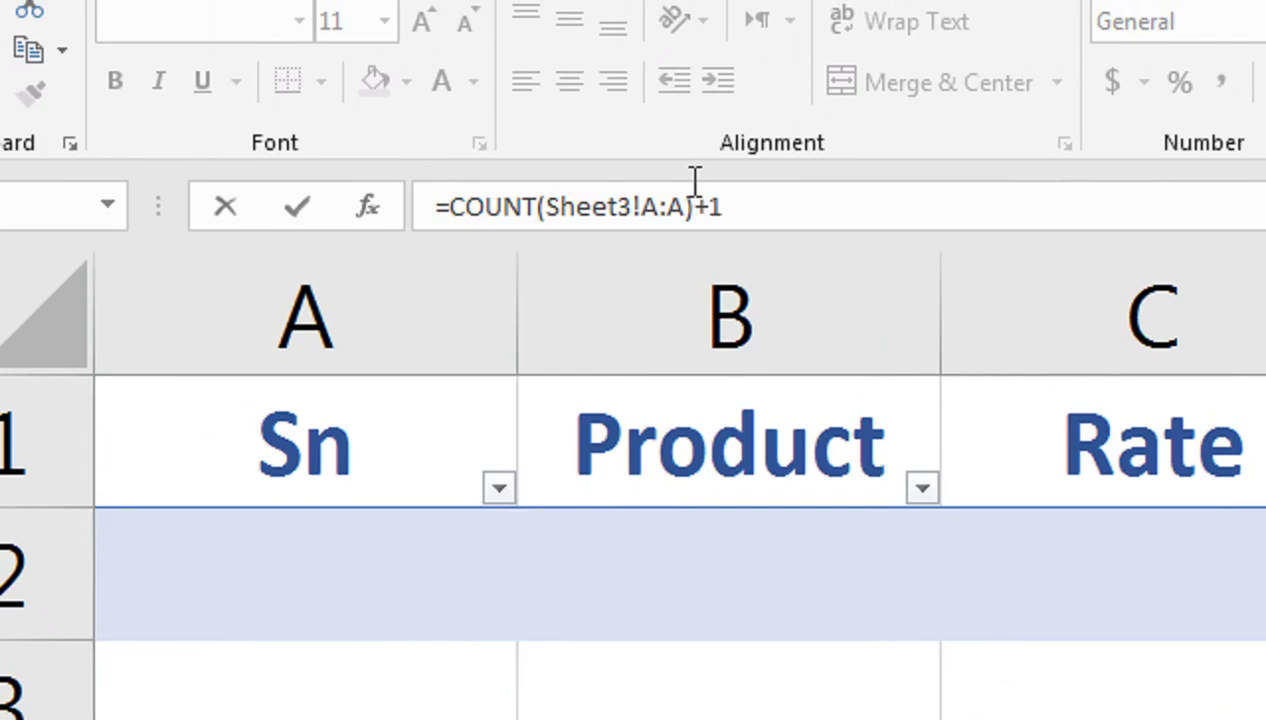
key("Return")
left_click(962, 541)
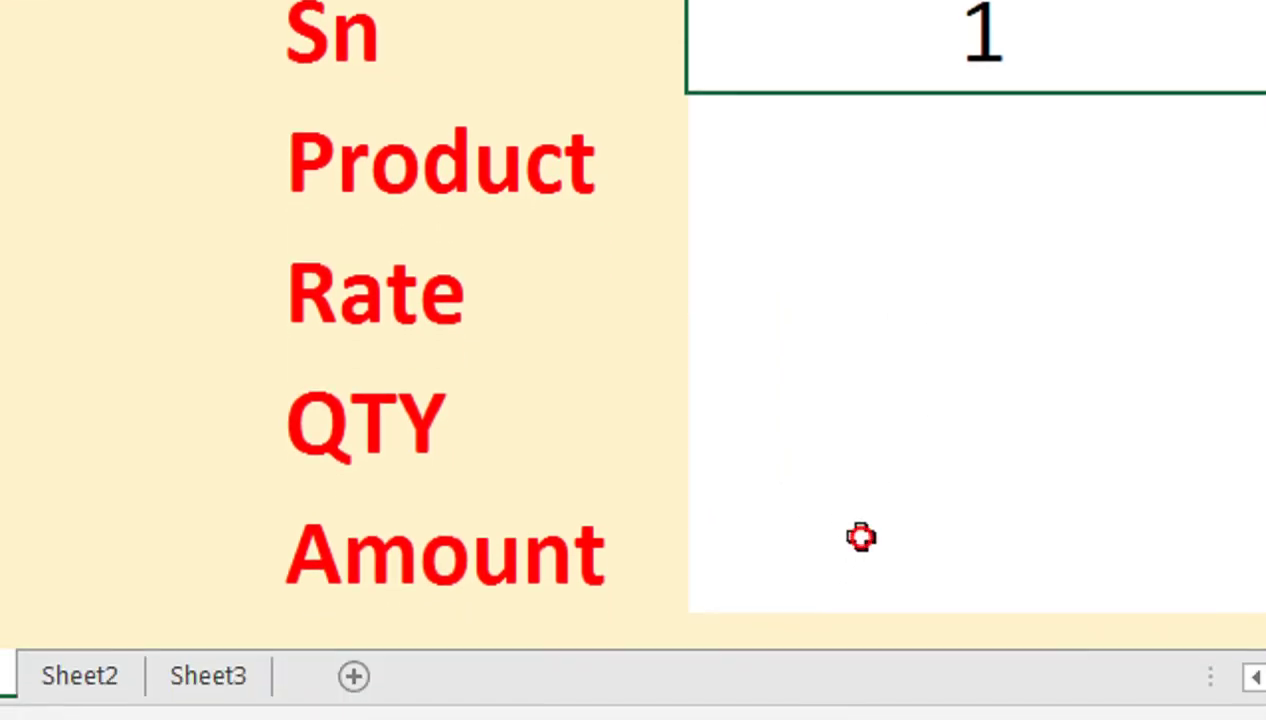
left_click(861, 537)
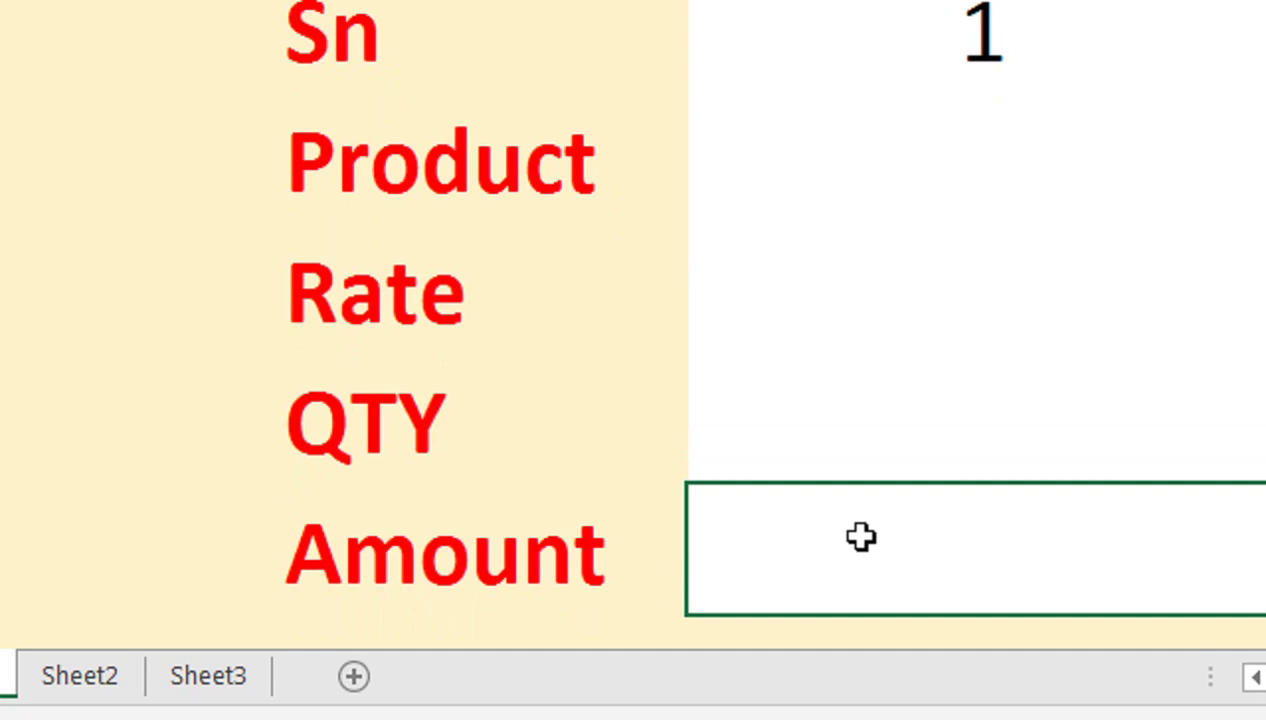
Enter =C4*C5 in the Amount cell and apply Comma Style
left_click(950, 256)
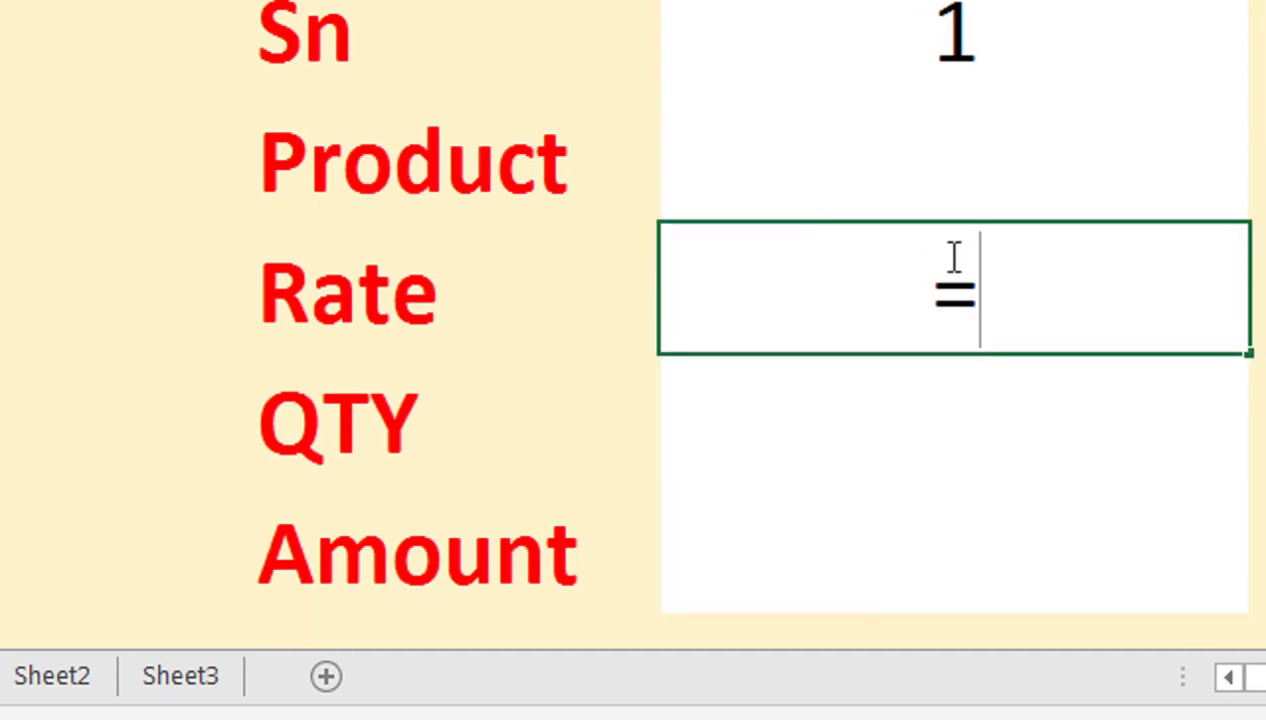
key("Down")
key("Down")
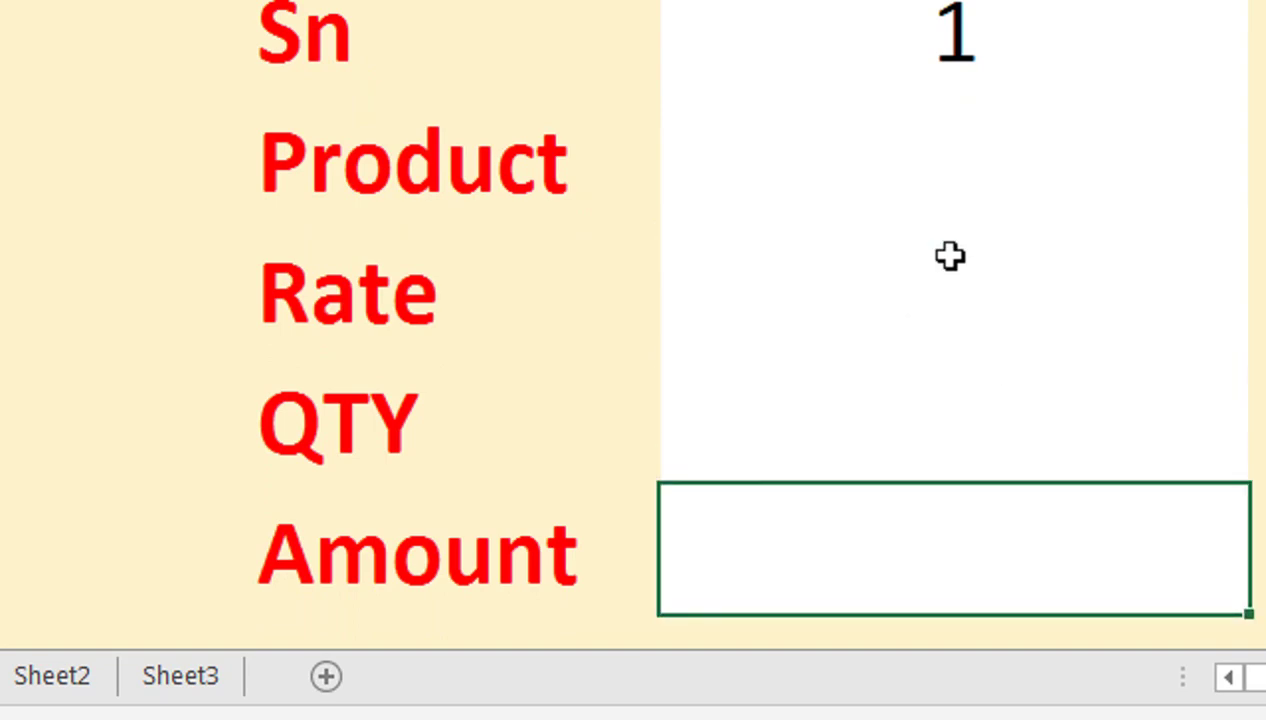
left_click(950, 256)
type("*")
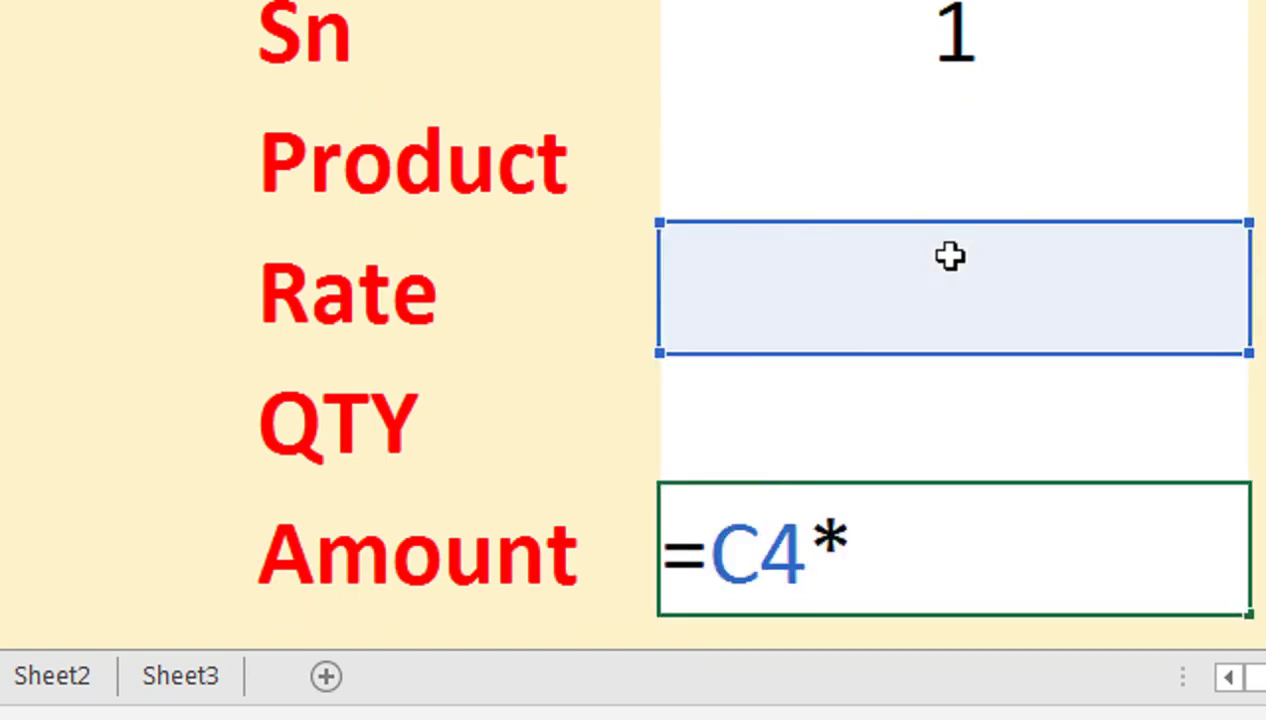
type("C5")
key("Return")
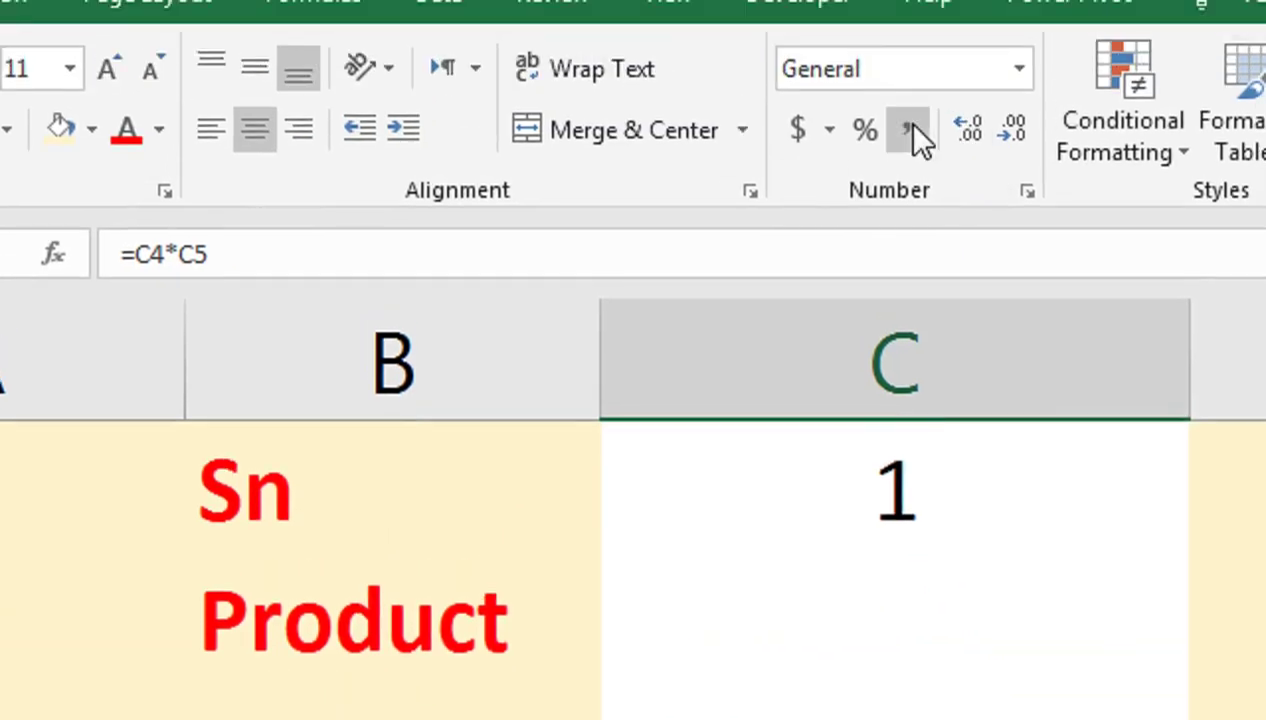
left_click(918, 140)
left_click(753, 467)
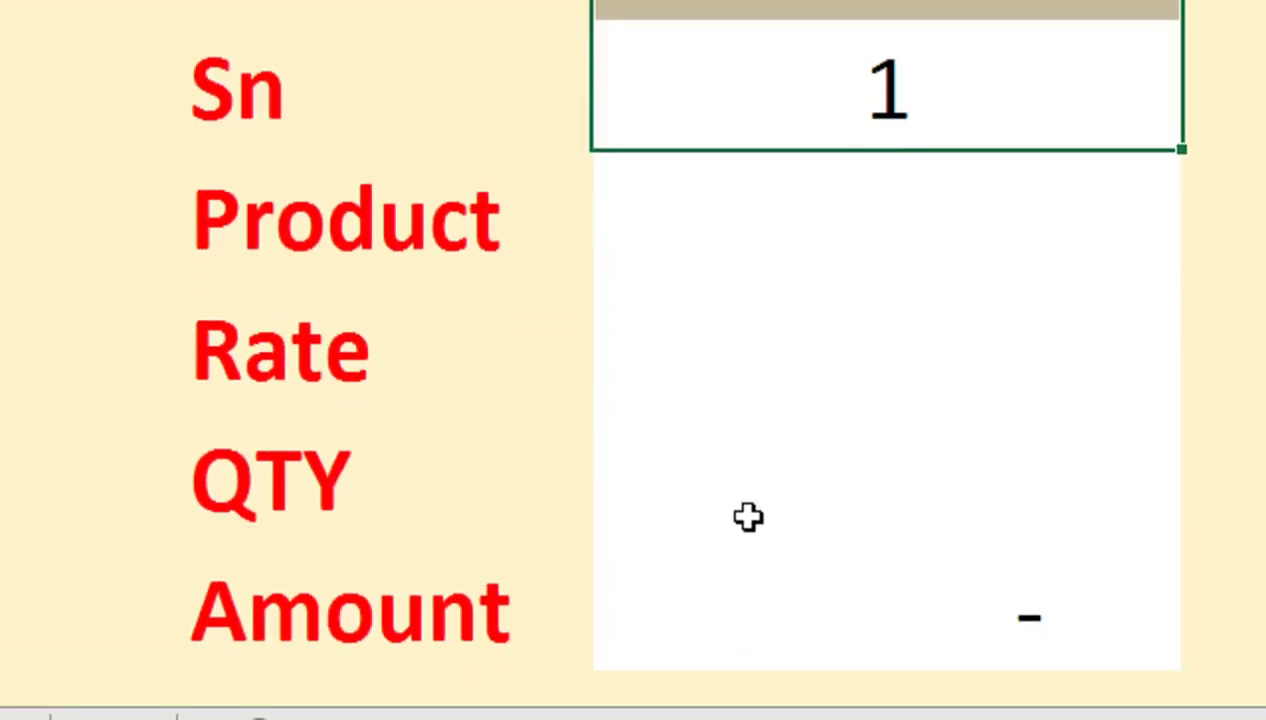
Enter Product Laptop, Rate 2500 and QTY 10, so Amount shows 25,000.00
left_click(845, 560)
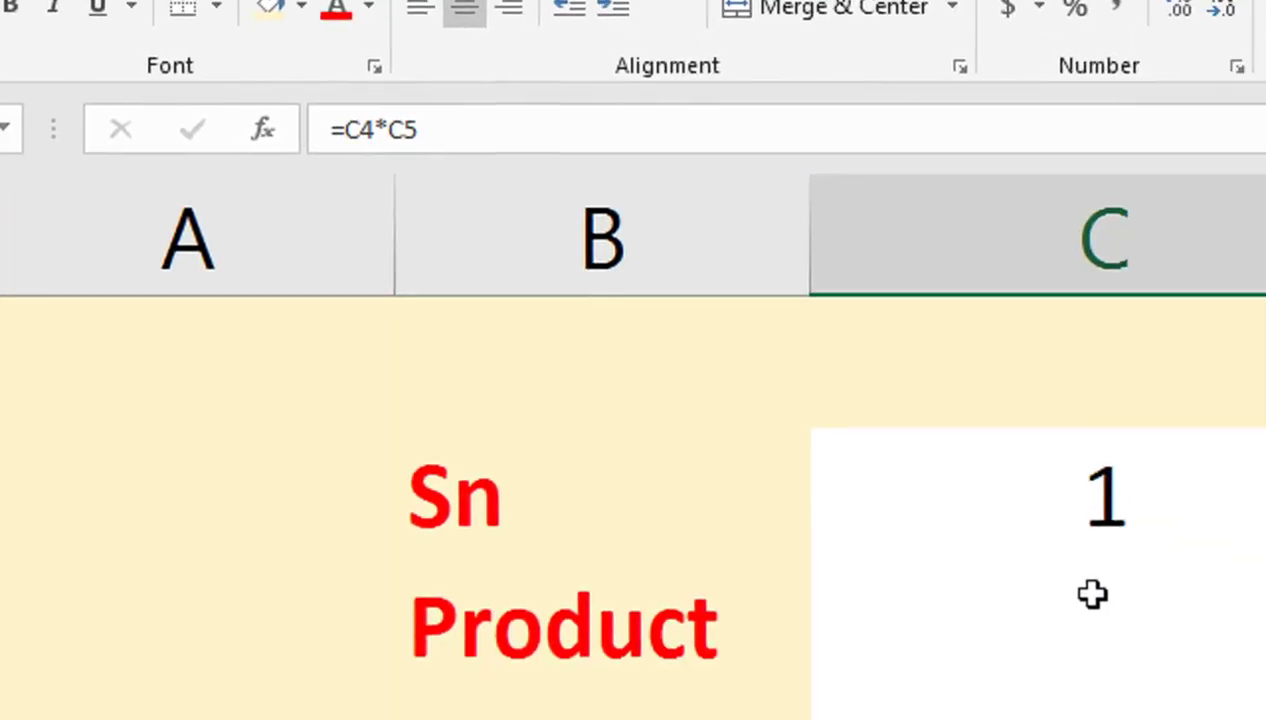
left_click(1092, 594)
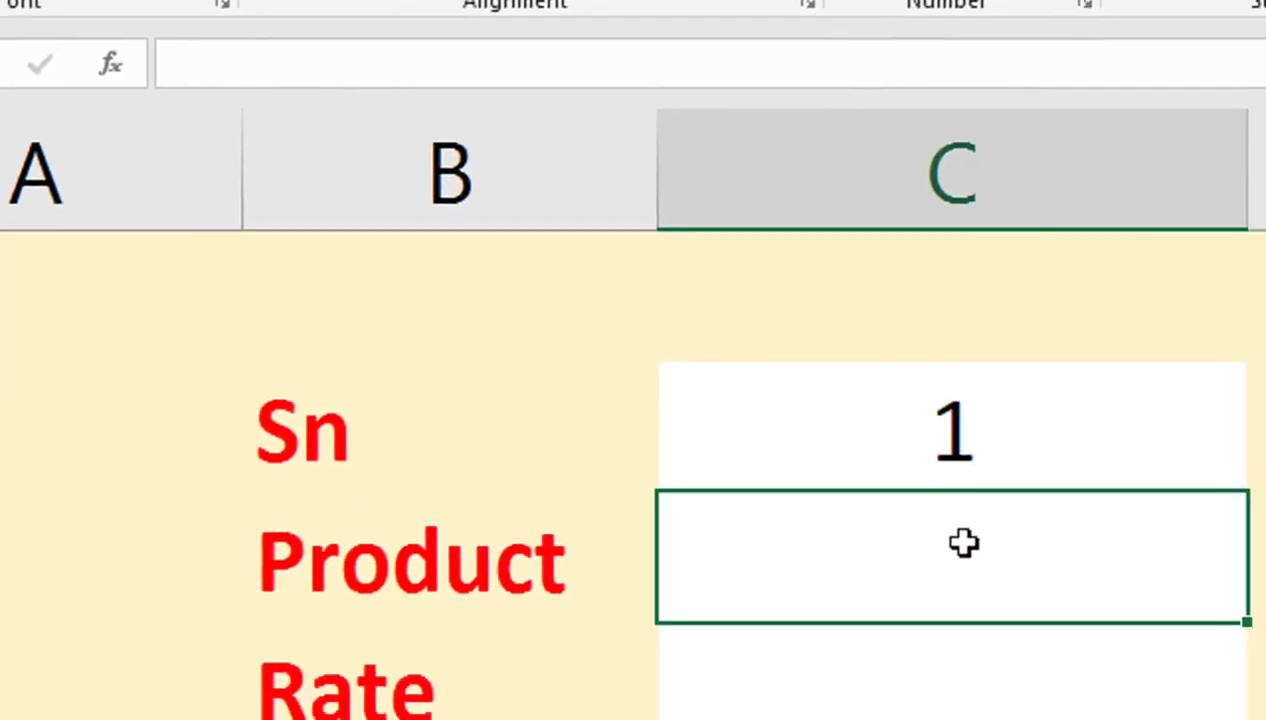
type("Laptop")
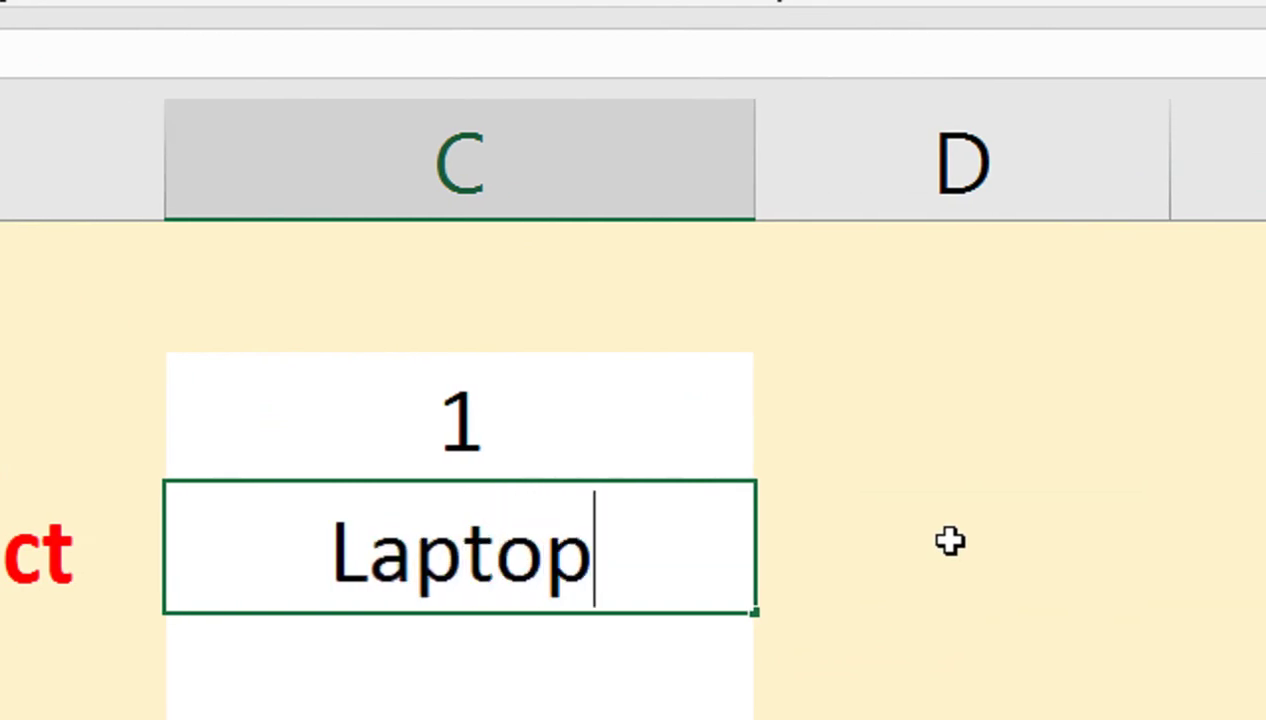
key("Return")
type("25")
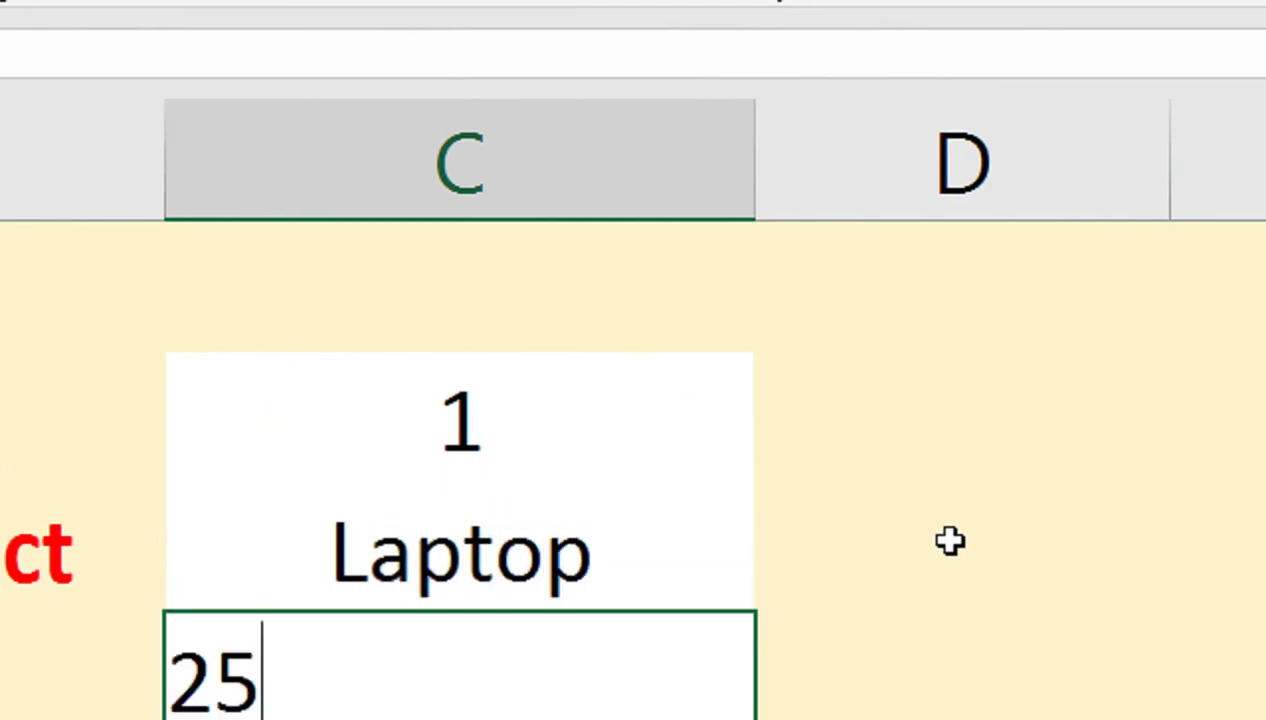
type("00")
key("Return")
type("1")
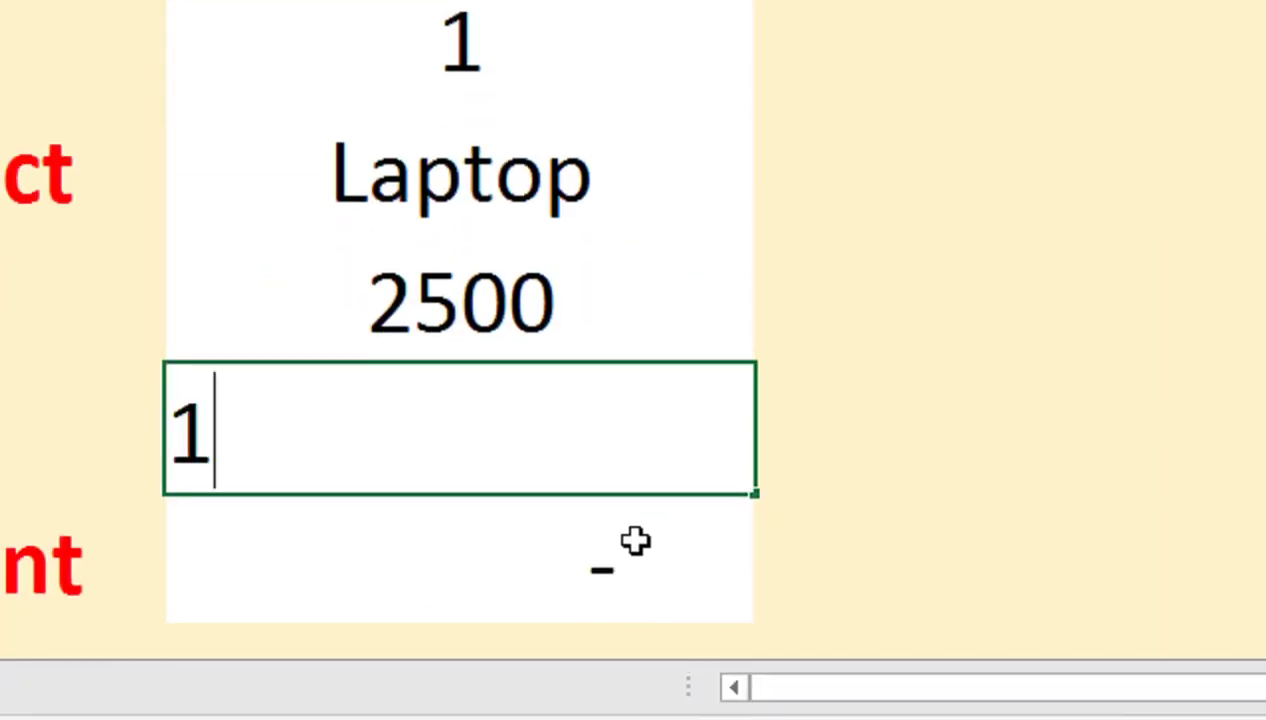
type("0")
key("Return")
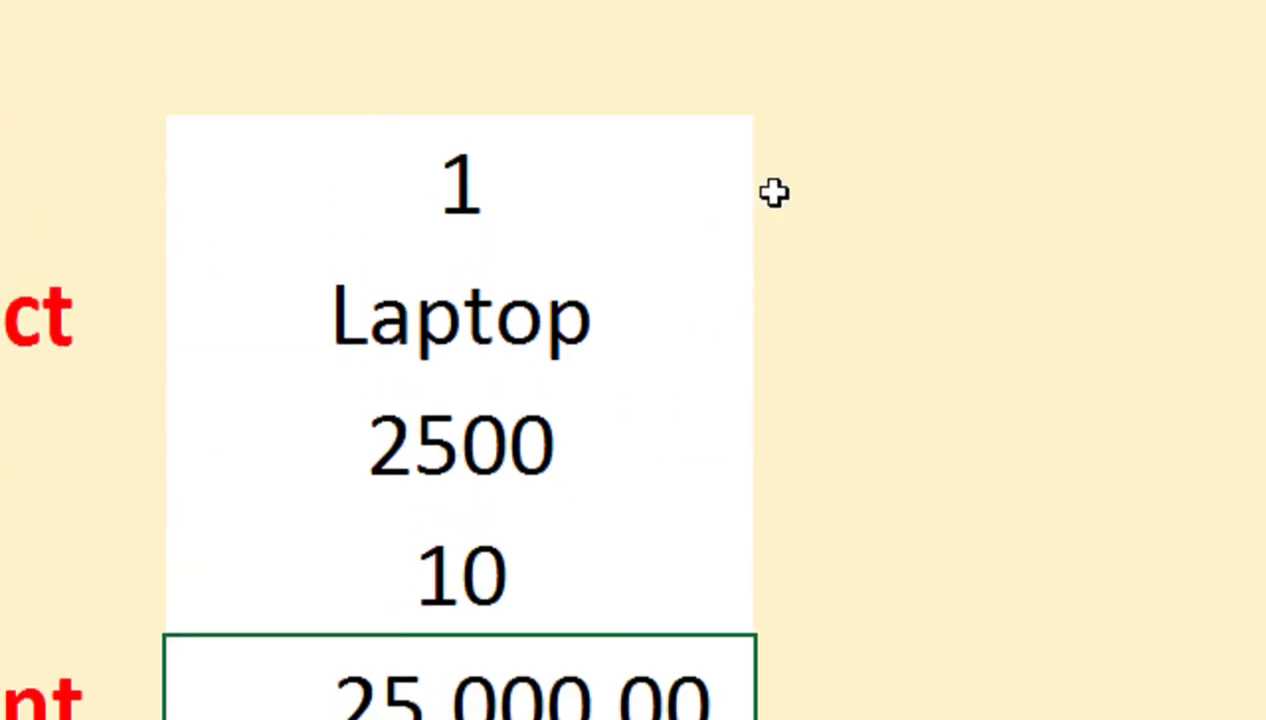
left_click(868, 180)
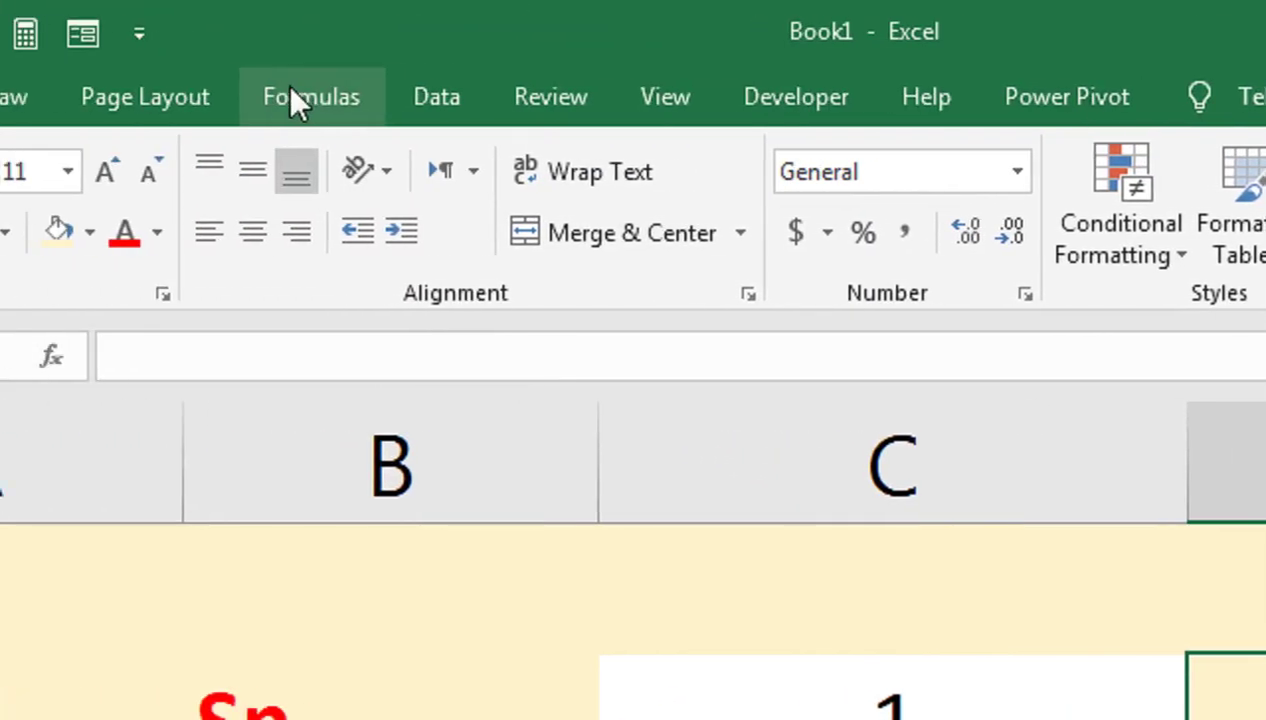
Check the list of existing macros and find it empty
left_click(410, 110)
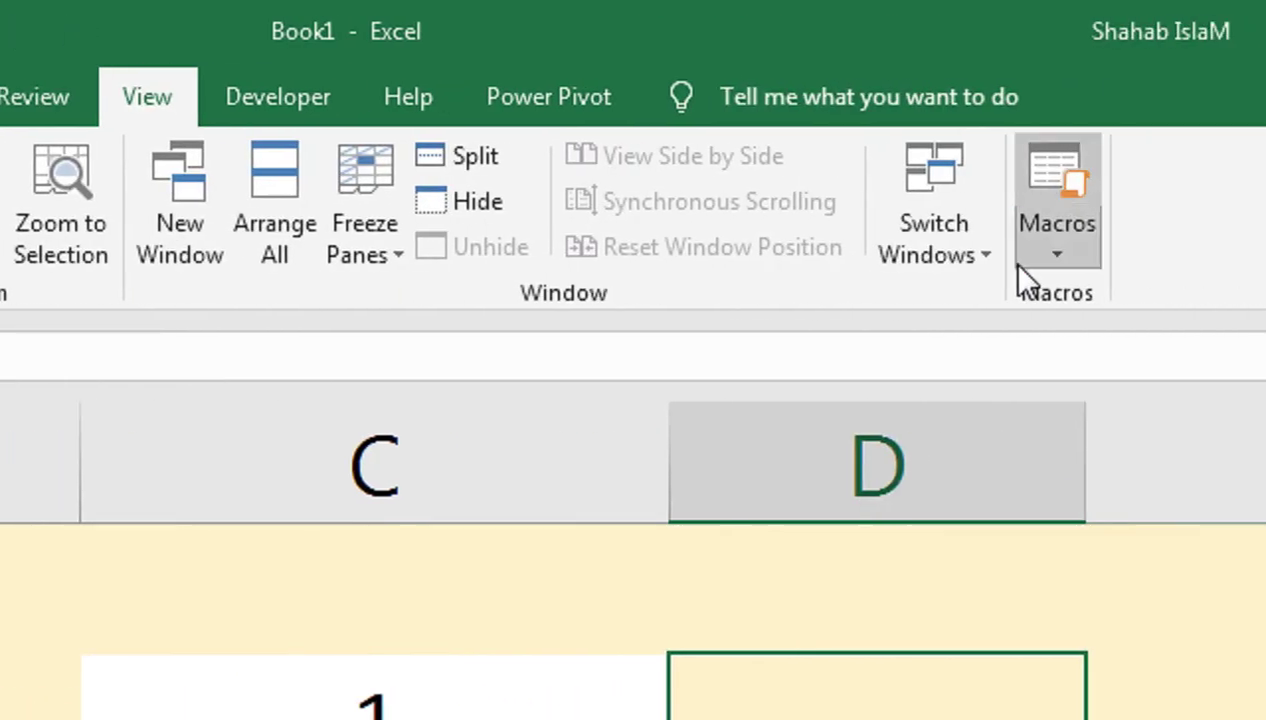
left_click(1020, 268)
left_click(955, 300)
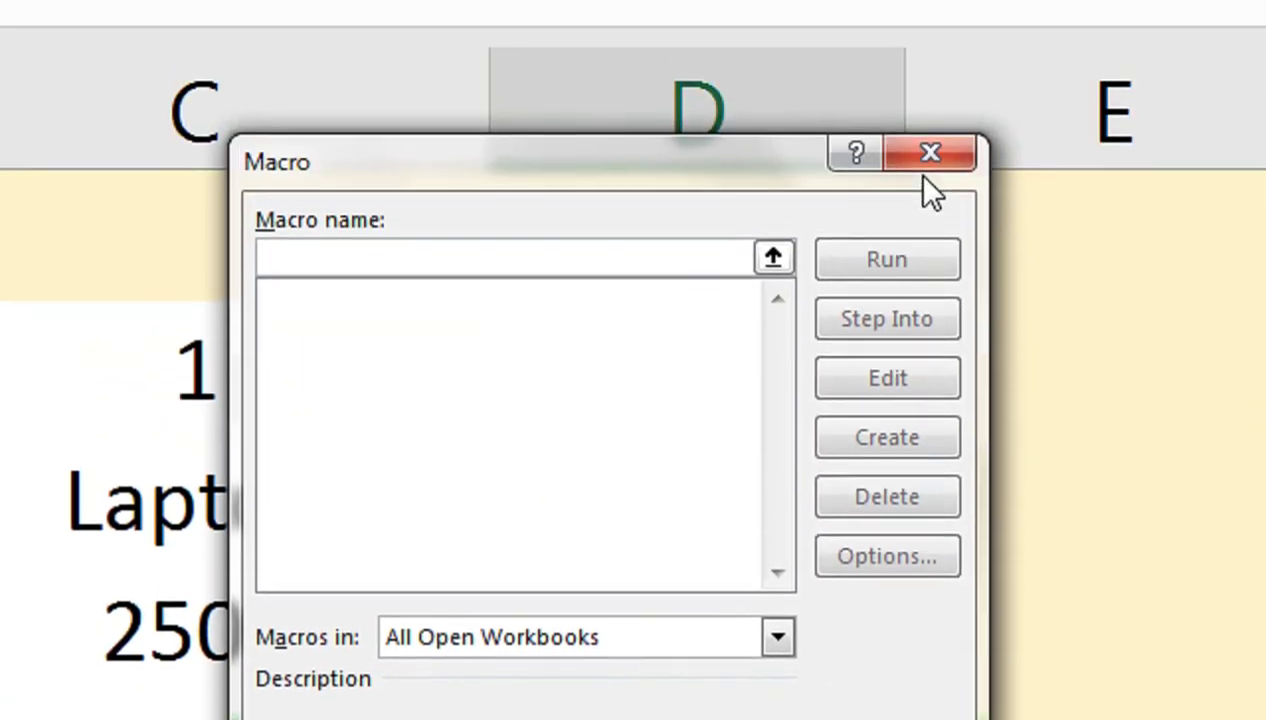
left_click(925, 180)
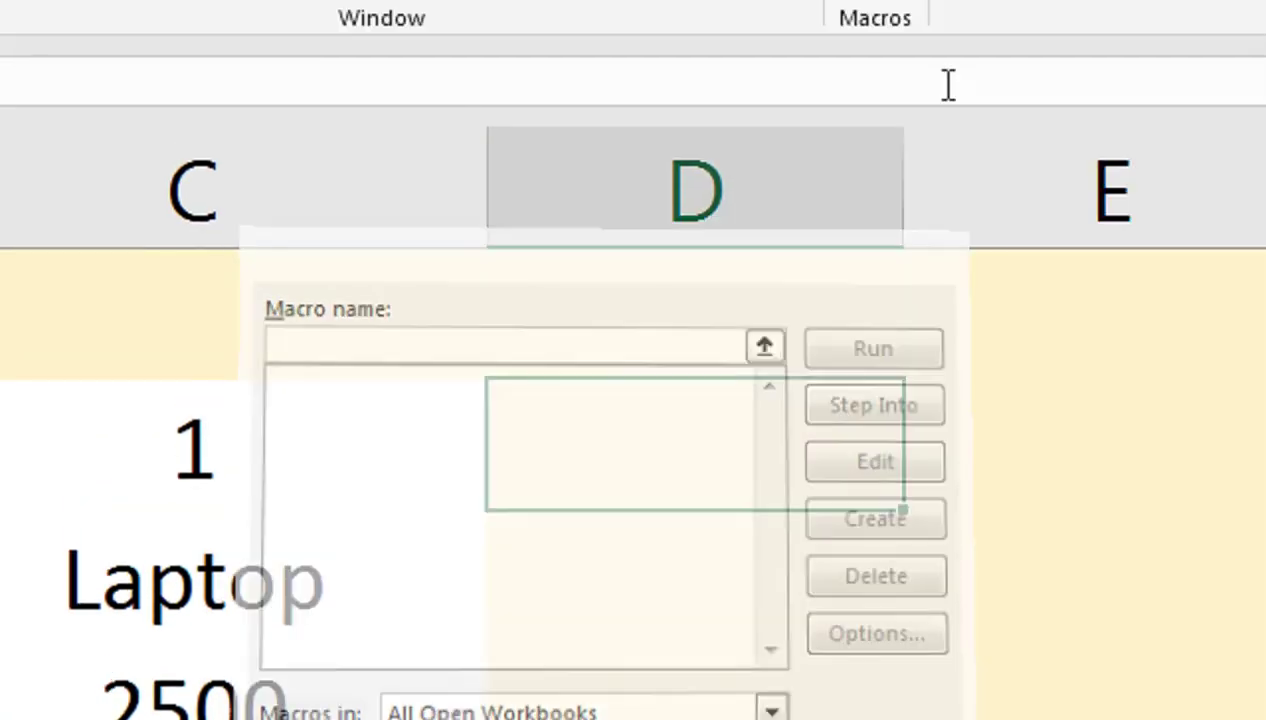
Start recording a macro named Macro1 stored in This Workbook
left_click(875, 80)
left_click(840, 228)
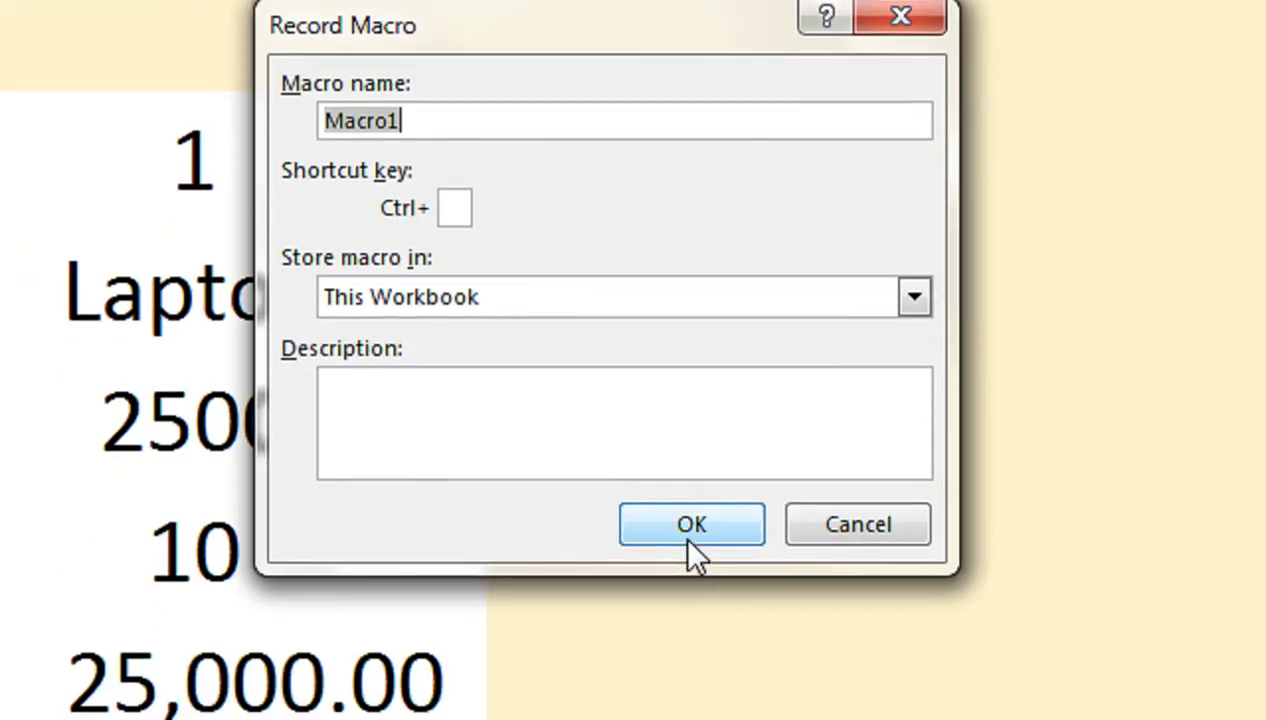
left_click(681, 533)
Copy the form values 1, Laptop, 2500, 10, 25000 and paste them into a Sheet2 row as transposed values
left_click(296, 166)
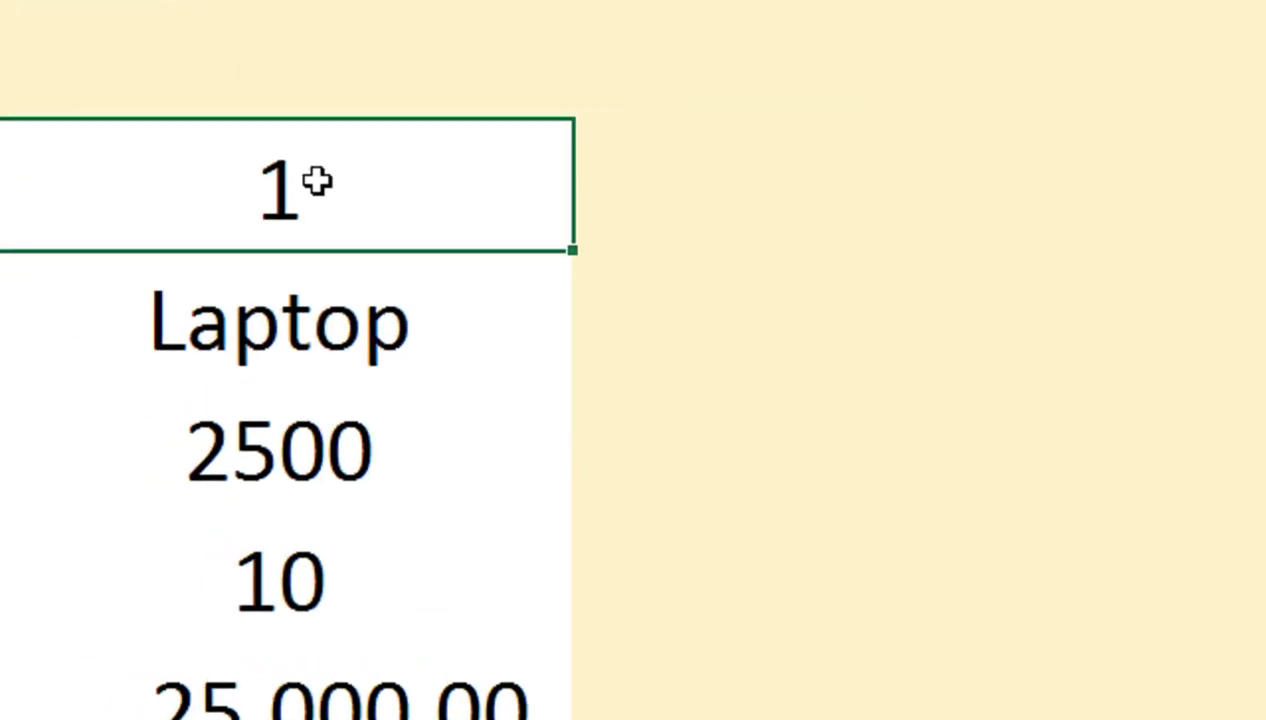
key("ctrl+shift+Down")
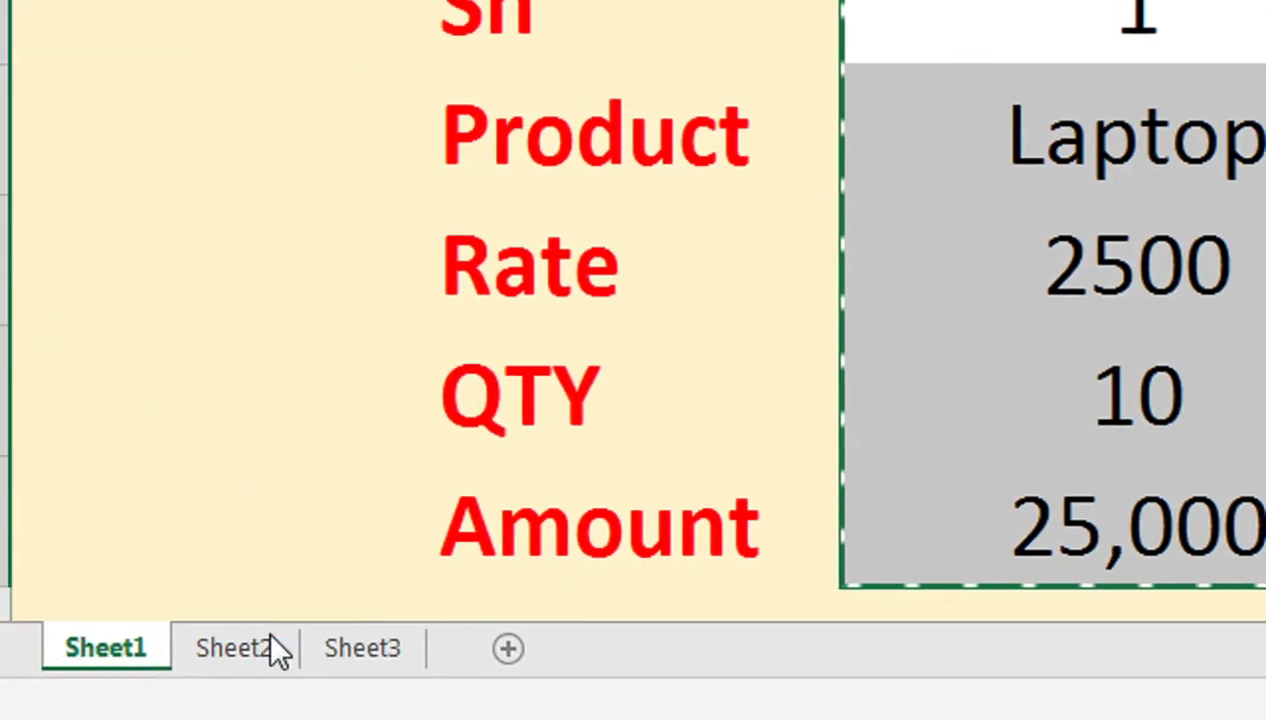
left_click(274, 650)
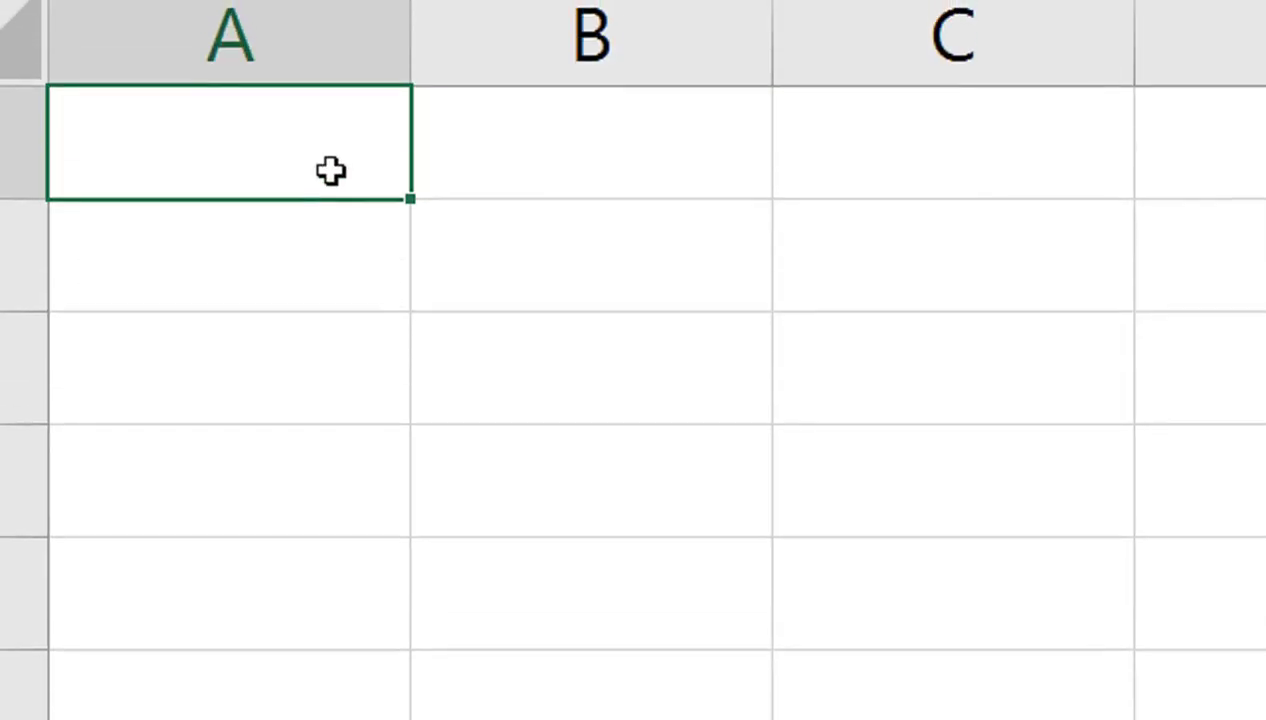
key("ctrl+alt+v")
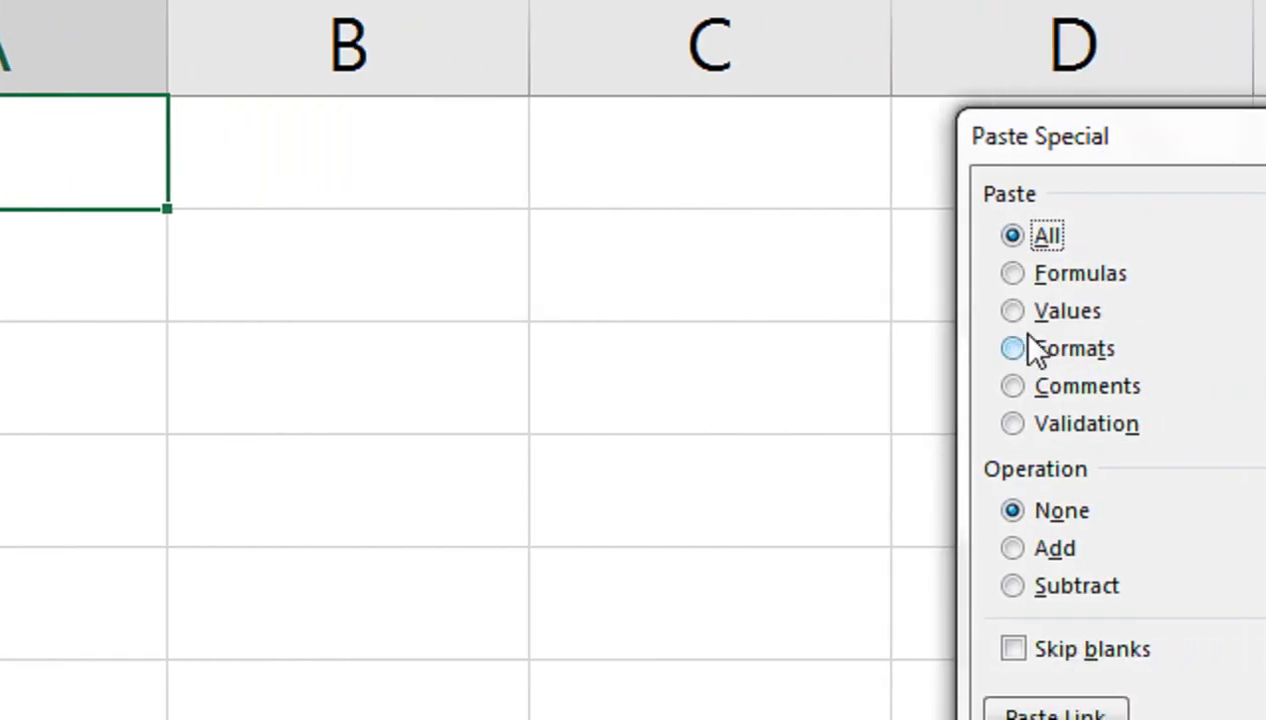
left_click(950, 318)
left_click(950, 528)
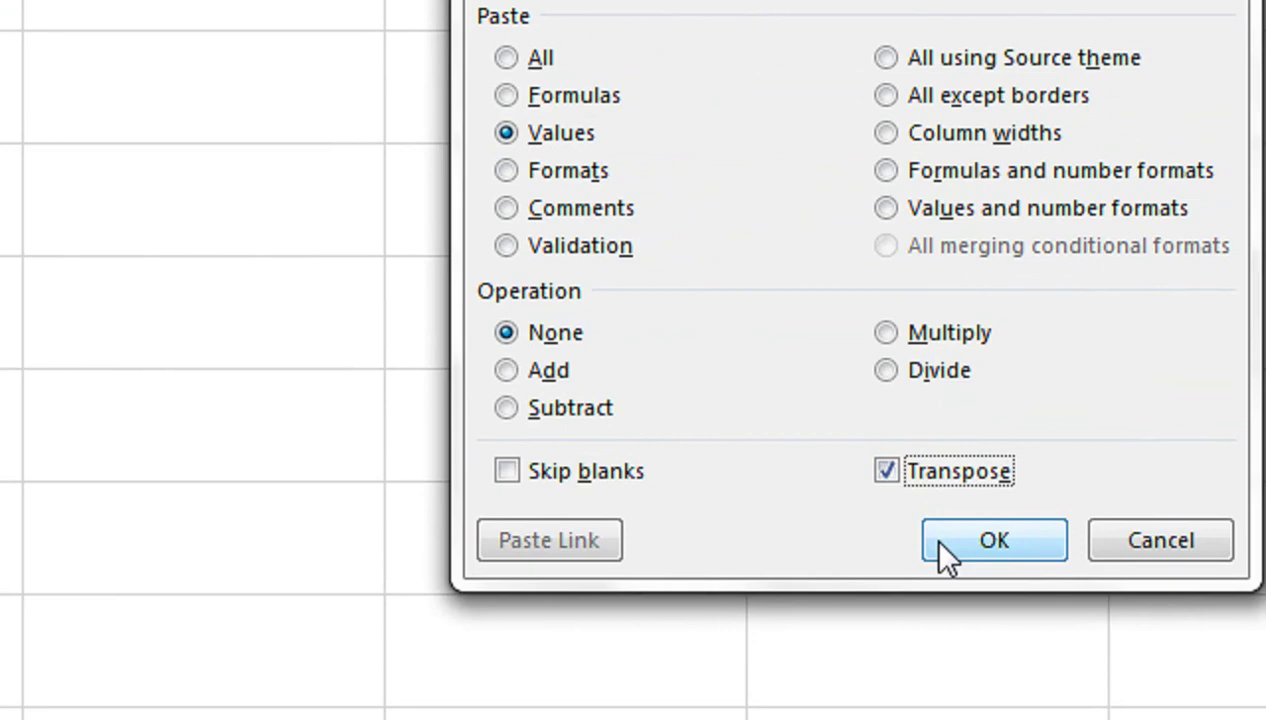
left_click(938, 541)
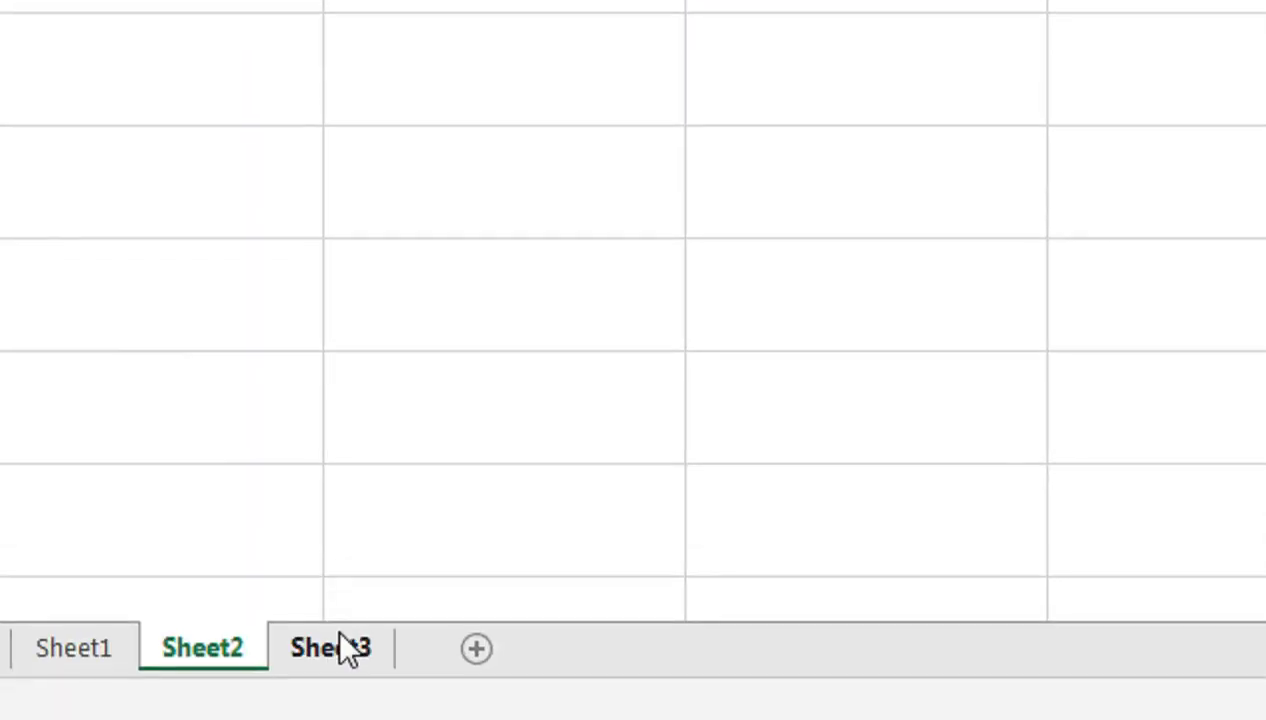
Insert the copied row as the first data row of Sheet3's table and centre it
key("ctrl+Page_Down")
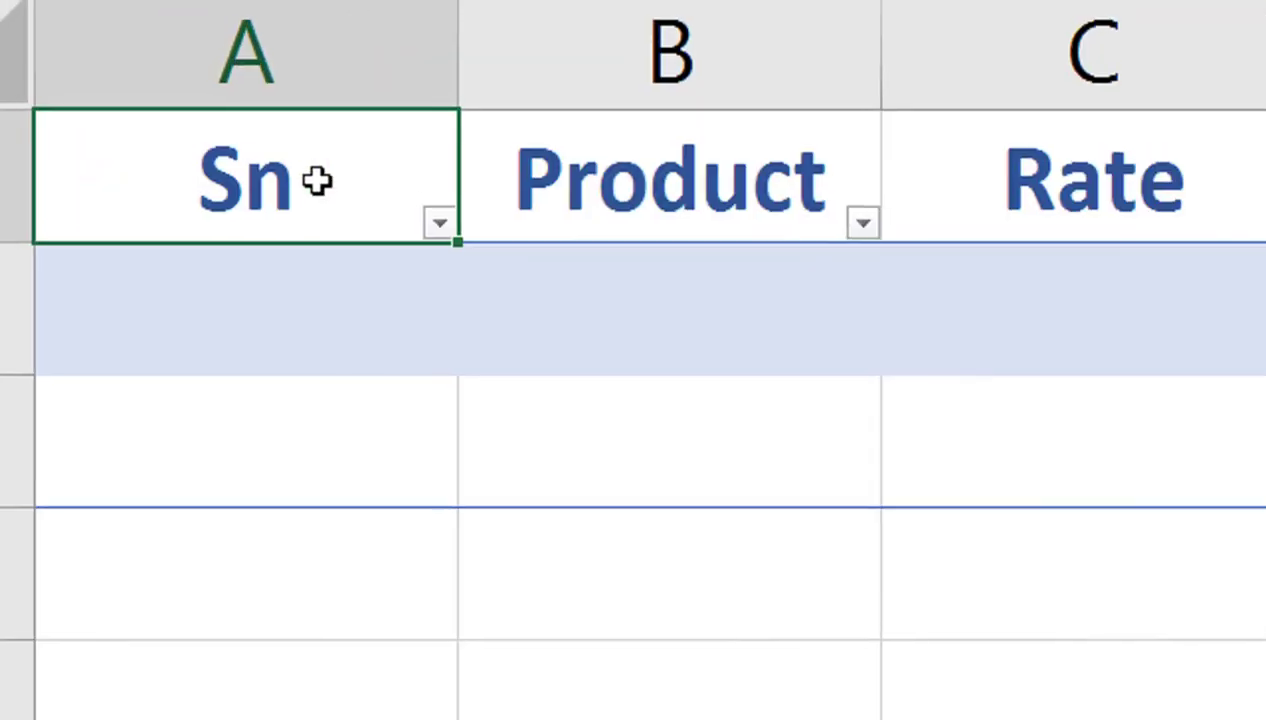
key("Down")
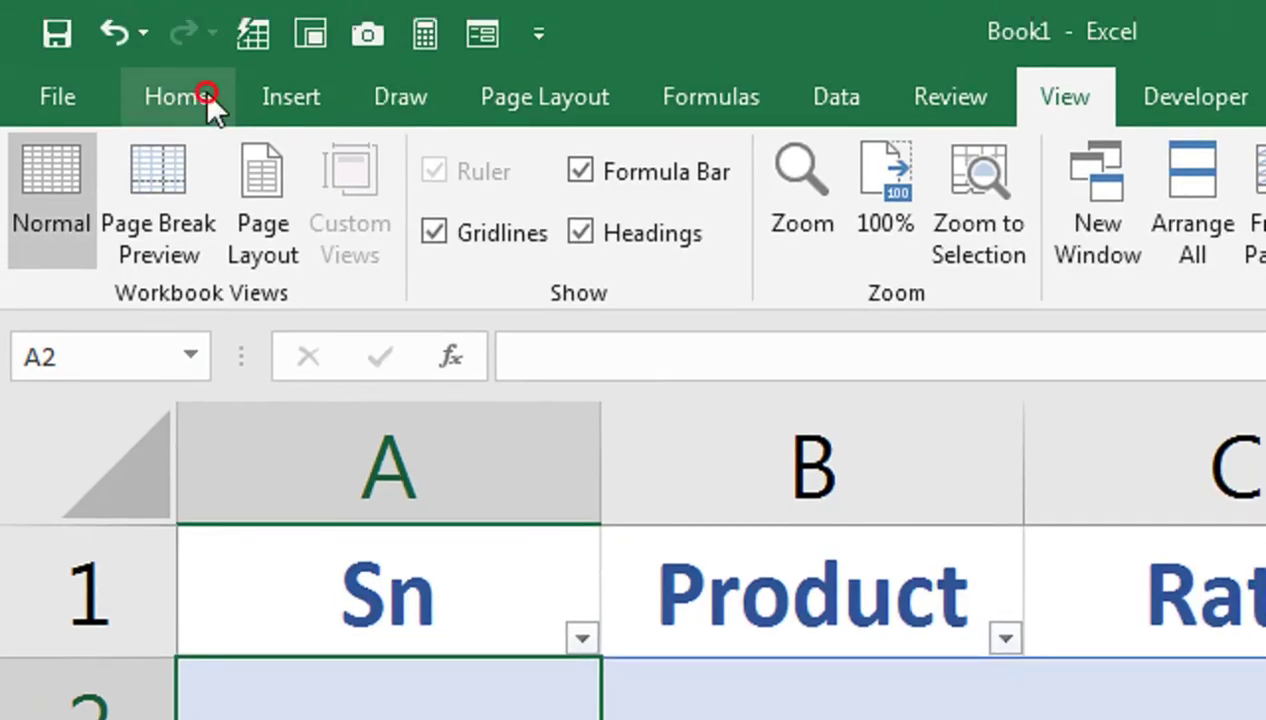
left_click(206, 104)
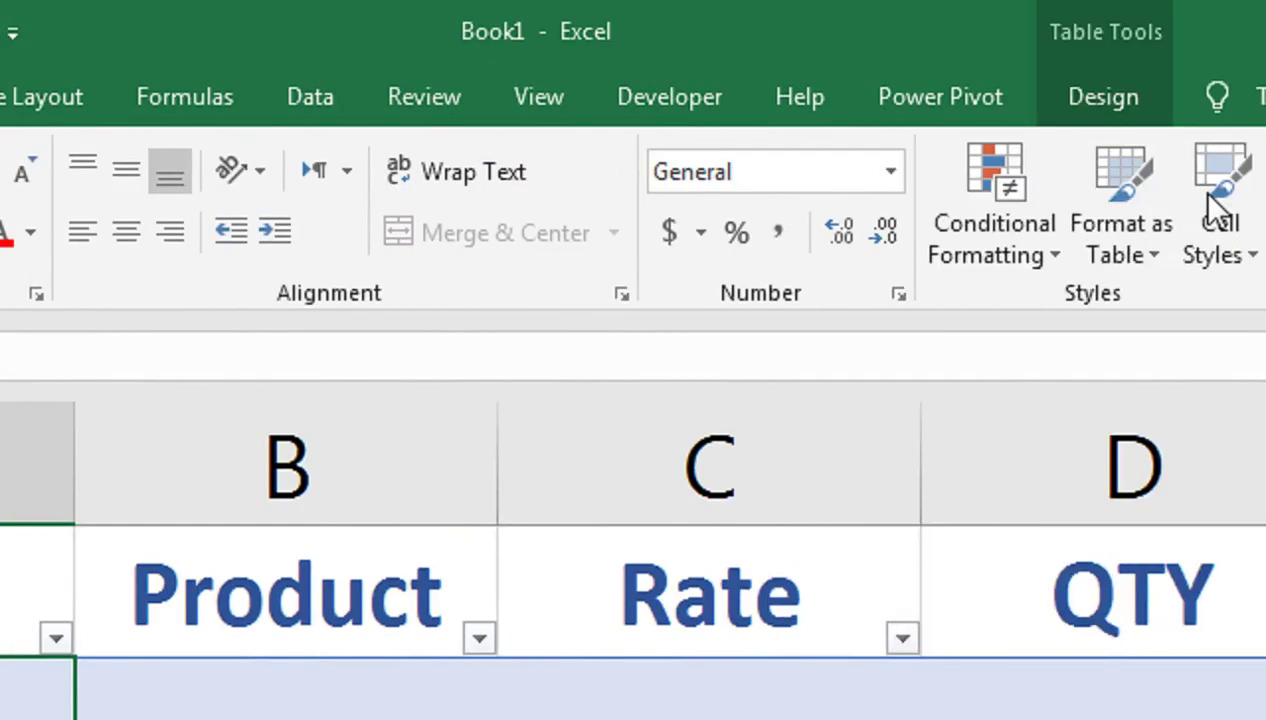
left_click(905, 258)
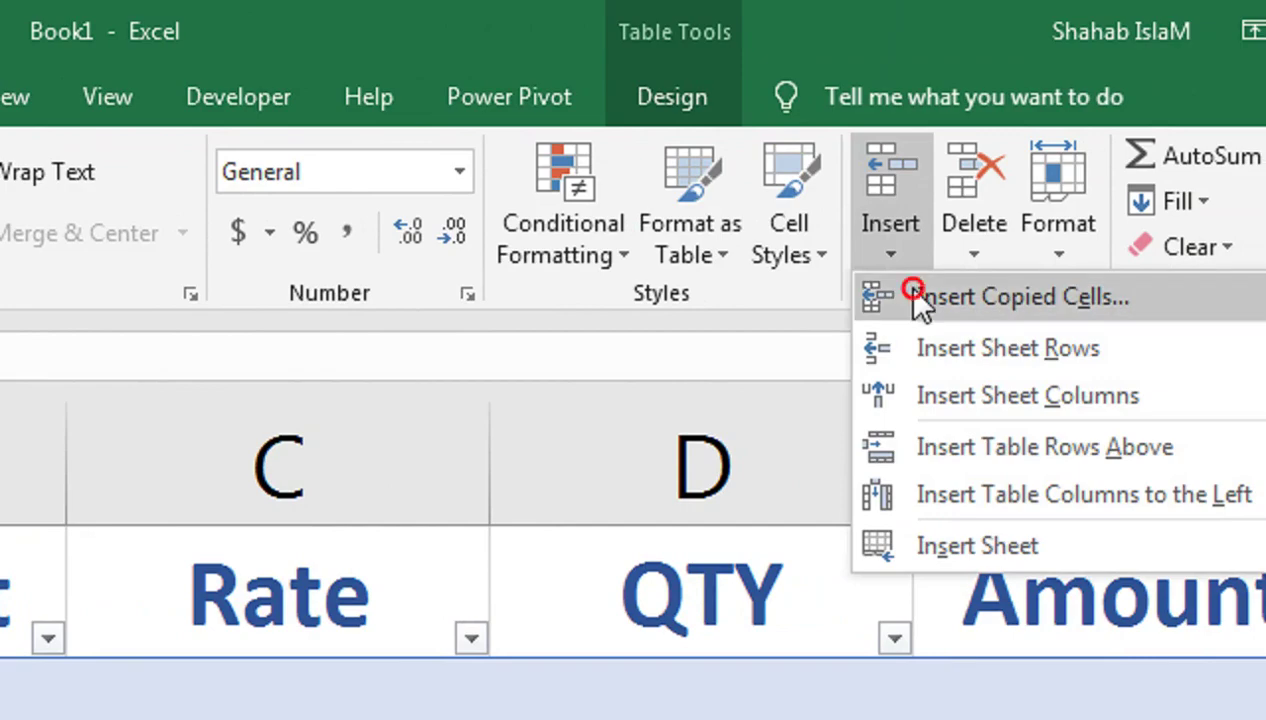
left_click(258, 453)
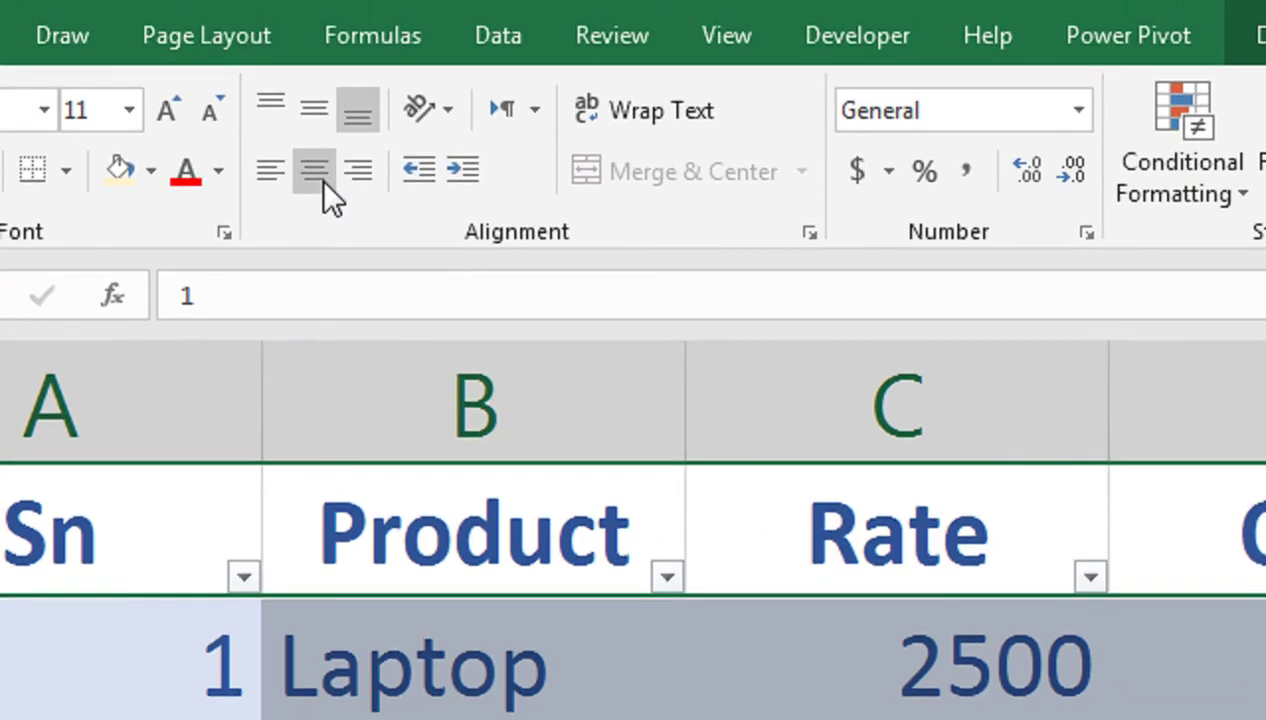
left_click(322, 185)
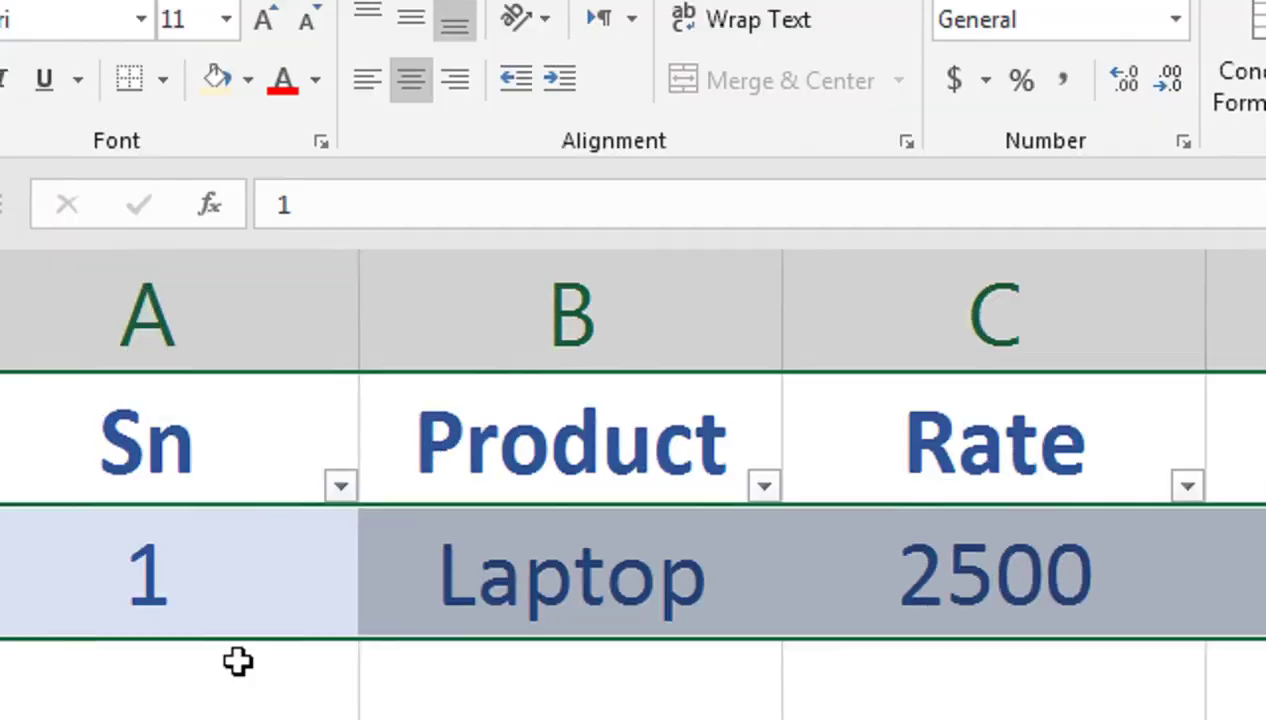
left_click(317, 540)
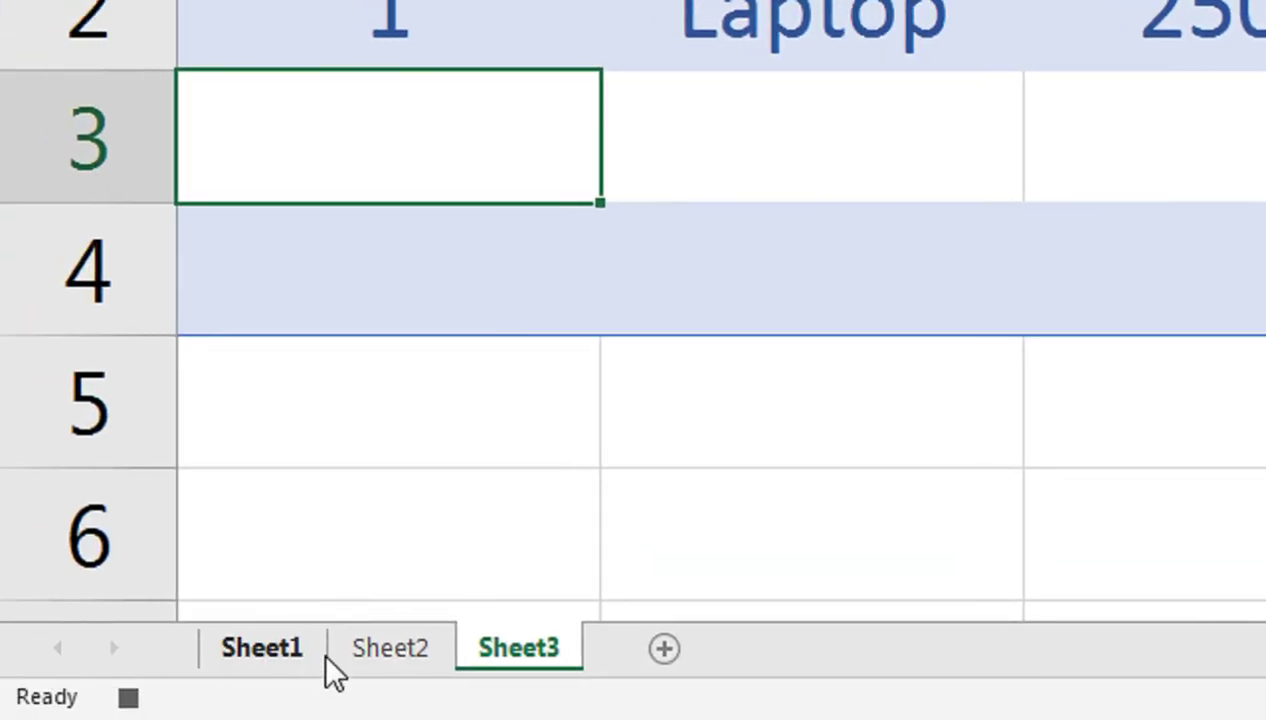
Clear the form's Product, Rate and QTY entries on Sheet1
left_click(388, 650)
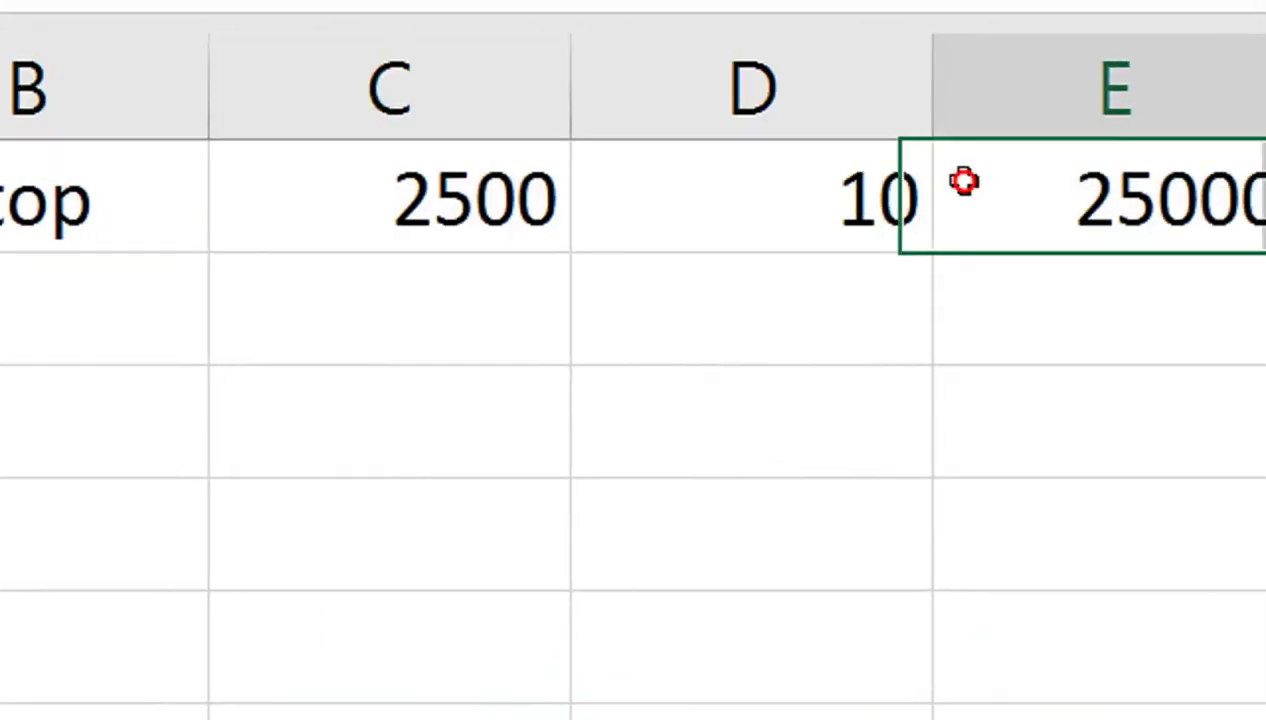
left_click_drag(966, 178, 160, 222)
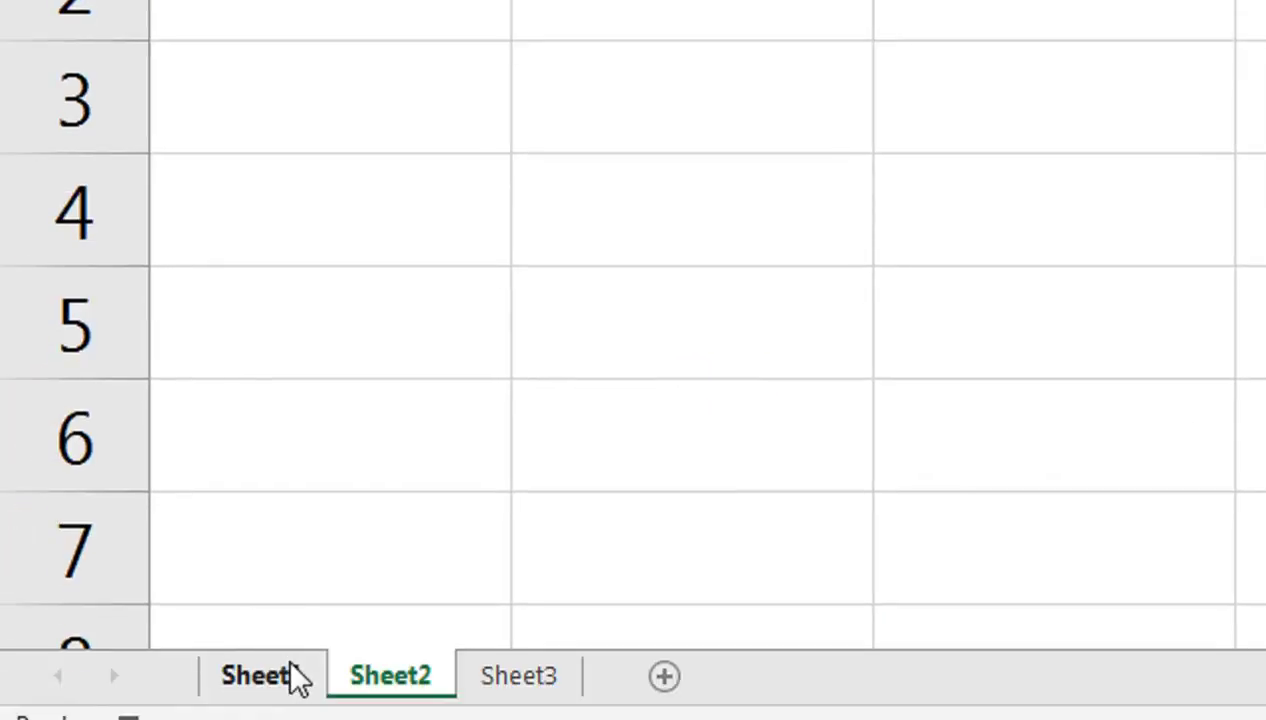
left_click(298, 678)
left_click_drag(925, 228, 950, 470)
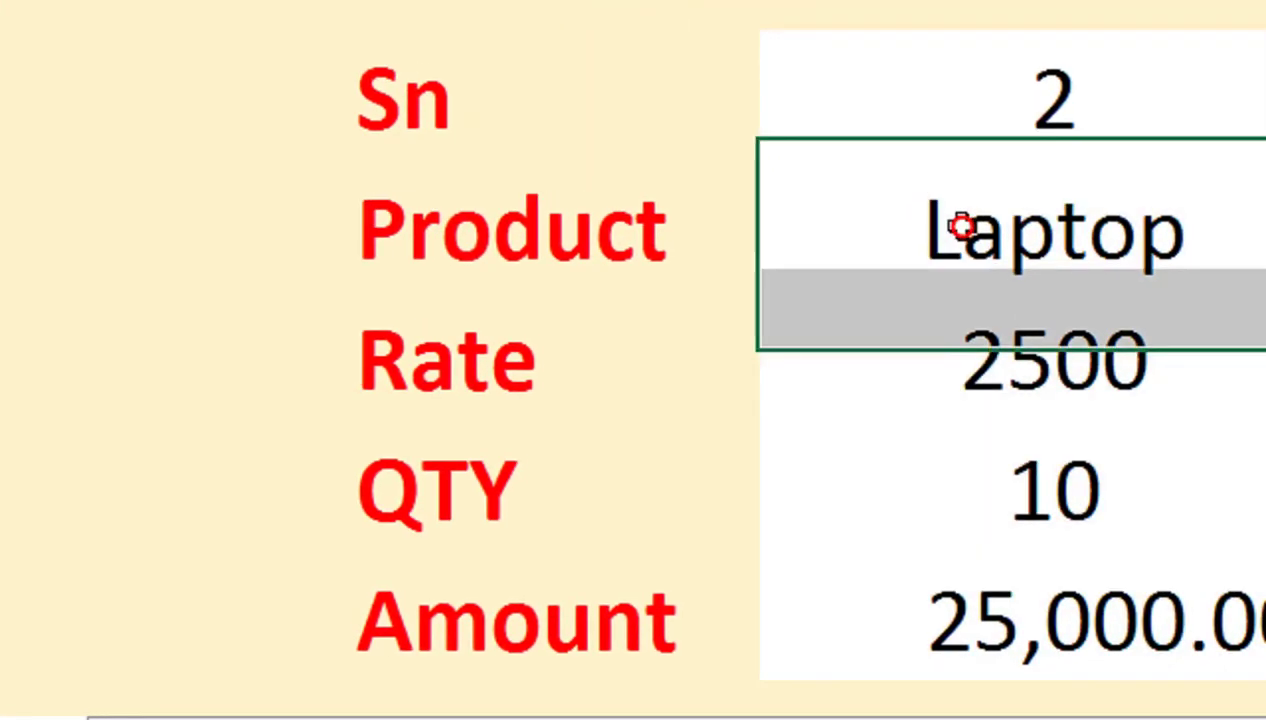
key("Delete")
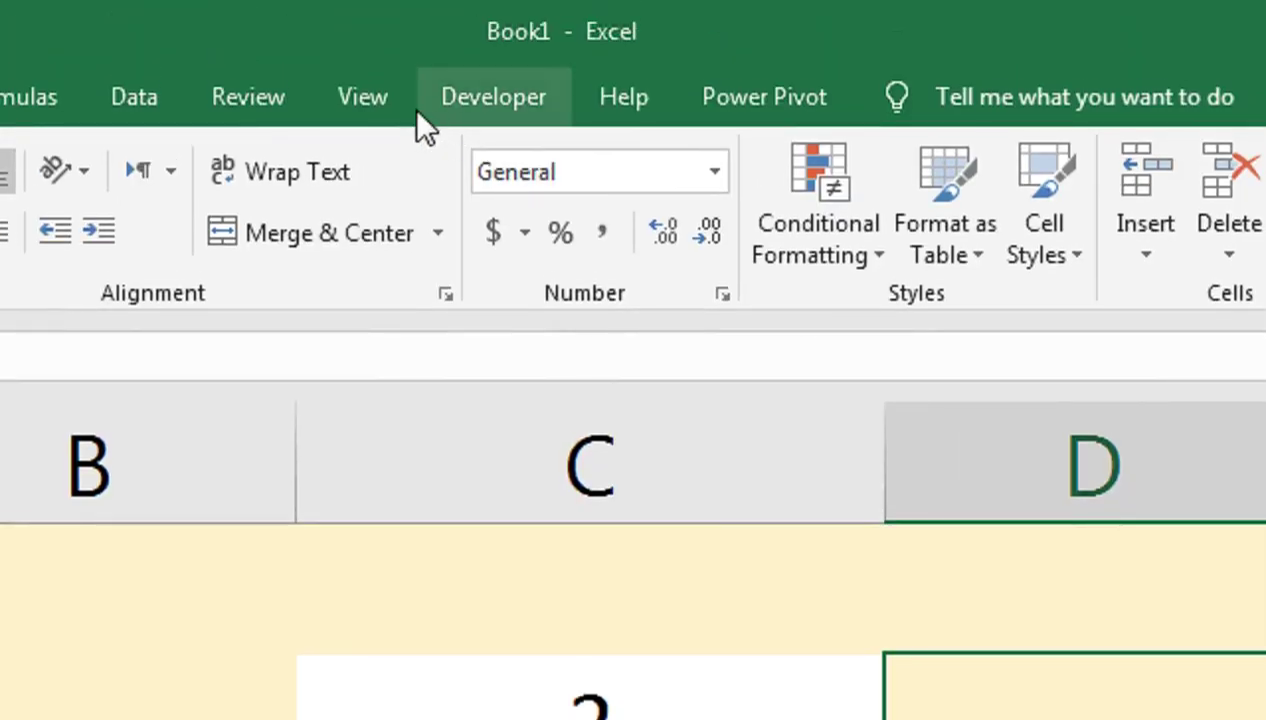
Stop recording Macro1
left_click(362, 93)
left_click(1136, 245)
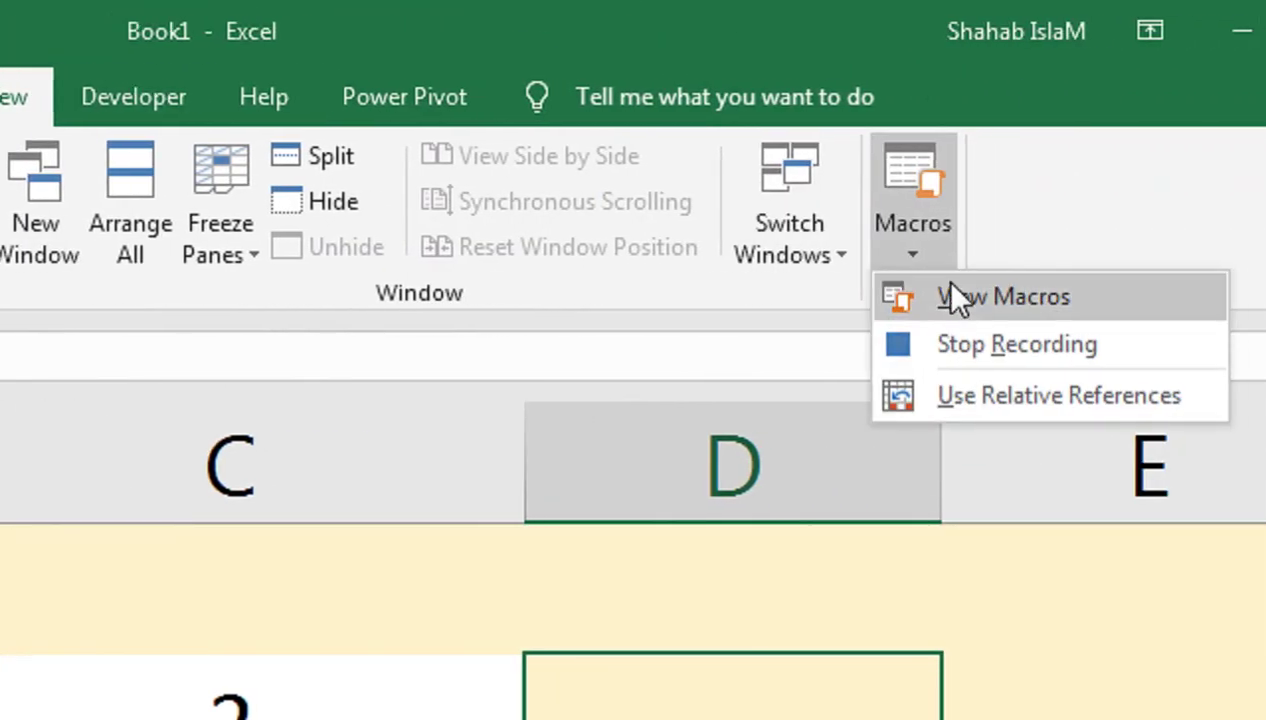
left_click(1170, 340)
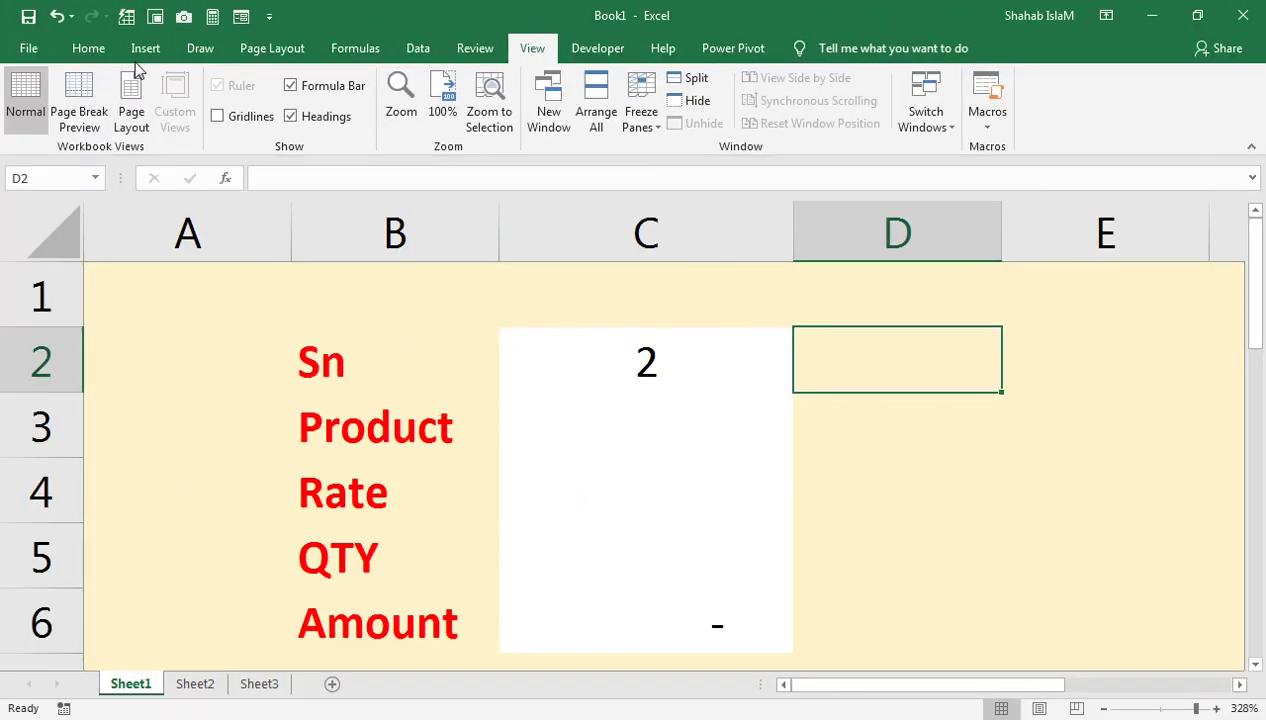
left_click(145, 48)
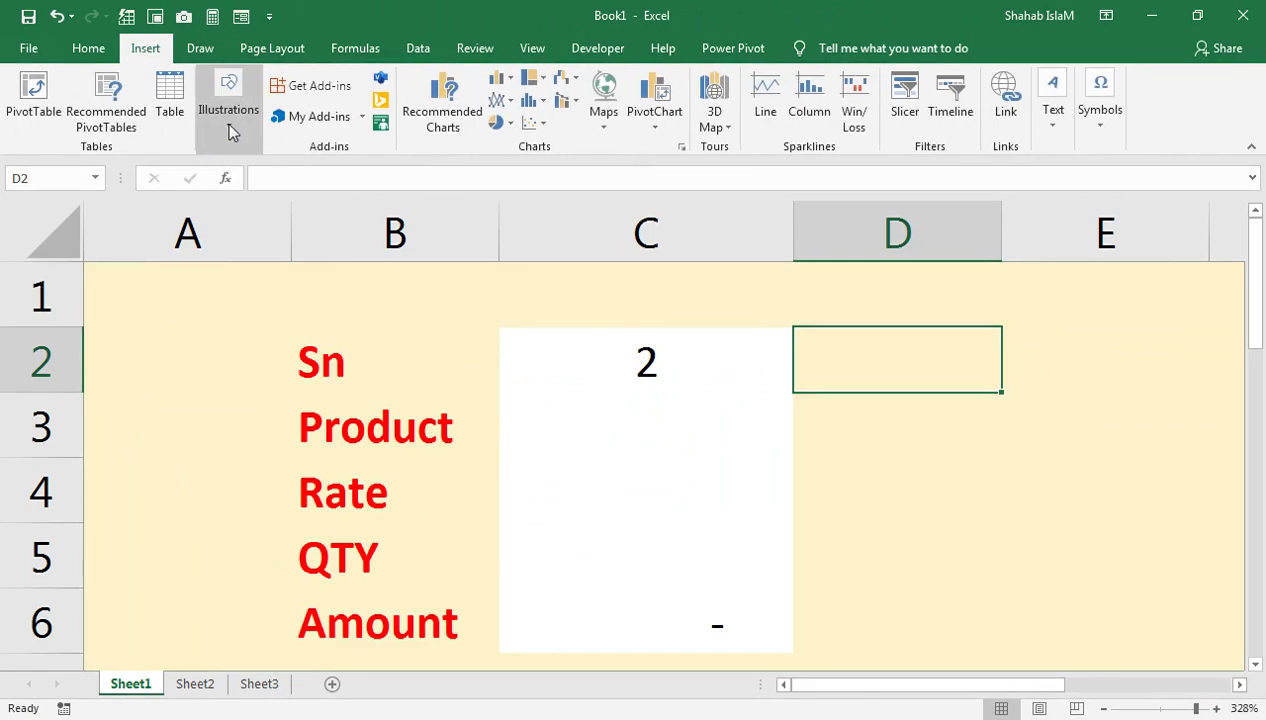
Draw a rounded rectangle right of the Sn value and fill it dark navy
left_click(227, 118)
left_click(312, 205)
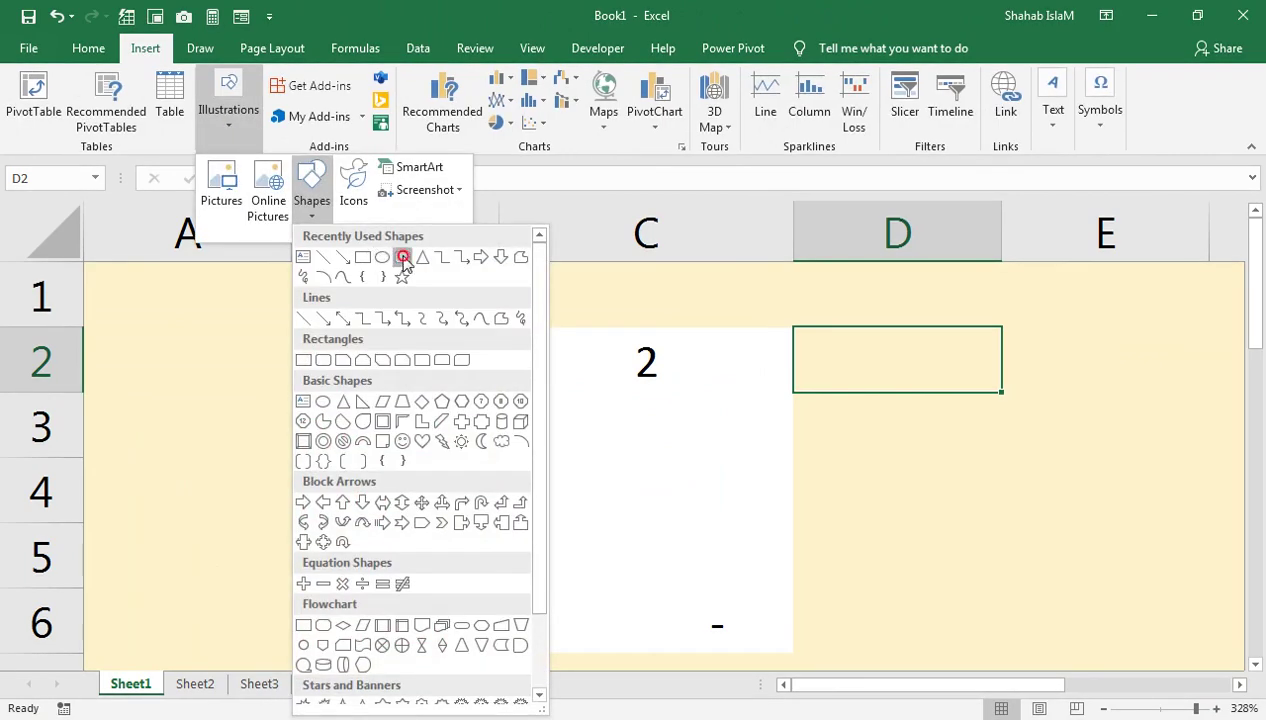
left_click(403, 258)
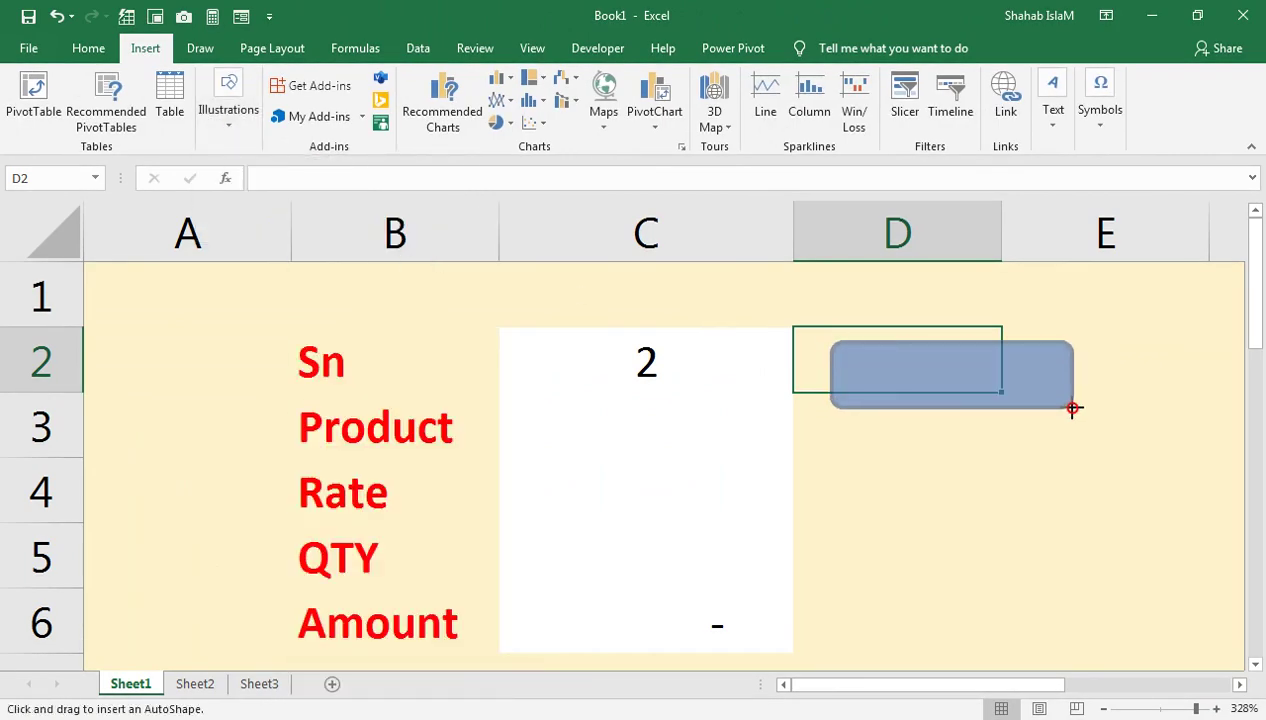
left_click_drag(1072, 408, 1072, 408)
left_click(507, 80)
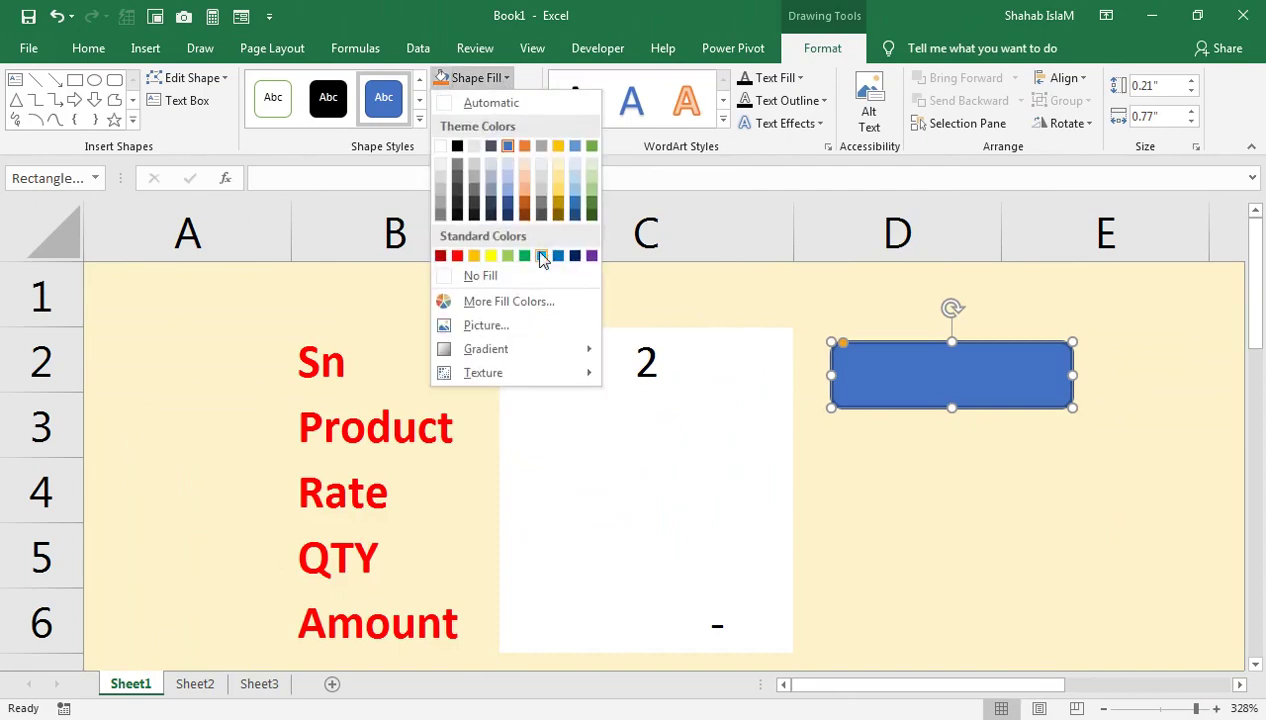
left_click(572, 256)
Add label text to the shape and remove its outline
right_click(922, 369)
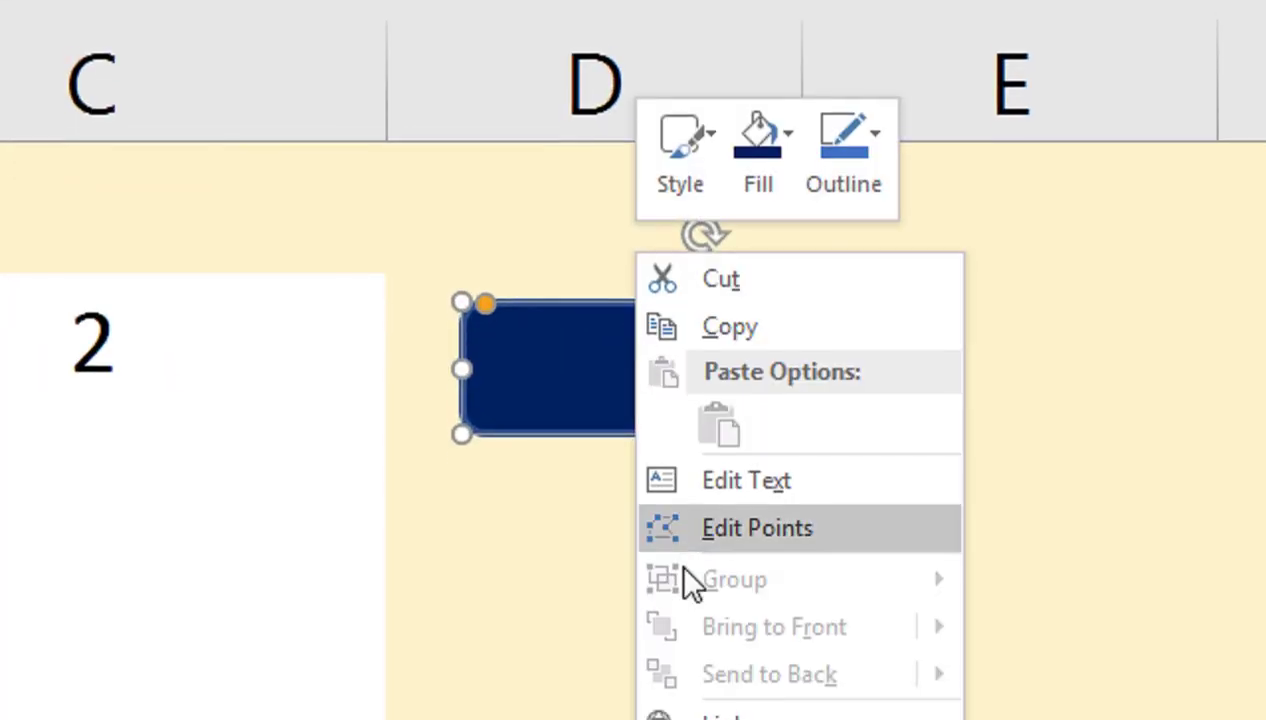
left_click(705, 506)
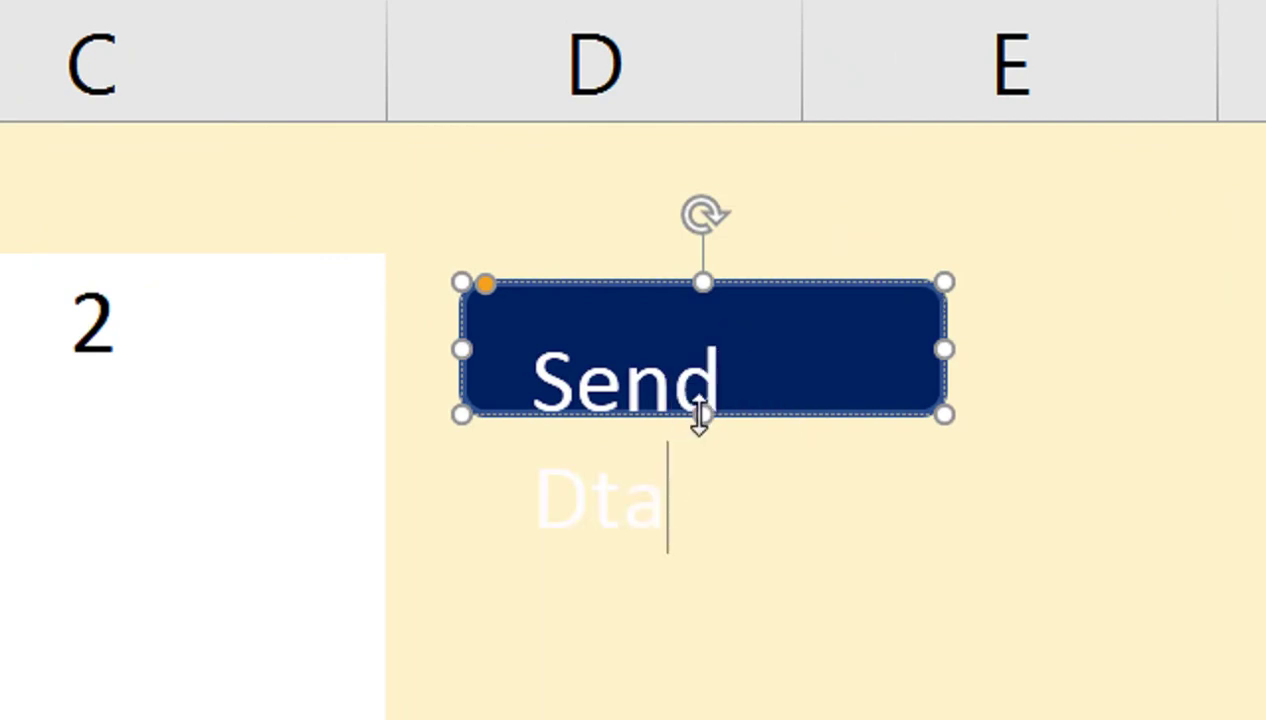
left_click(670, 290)
left_click(282, 142)
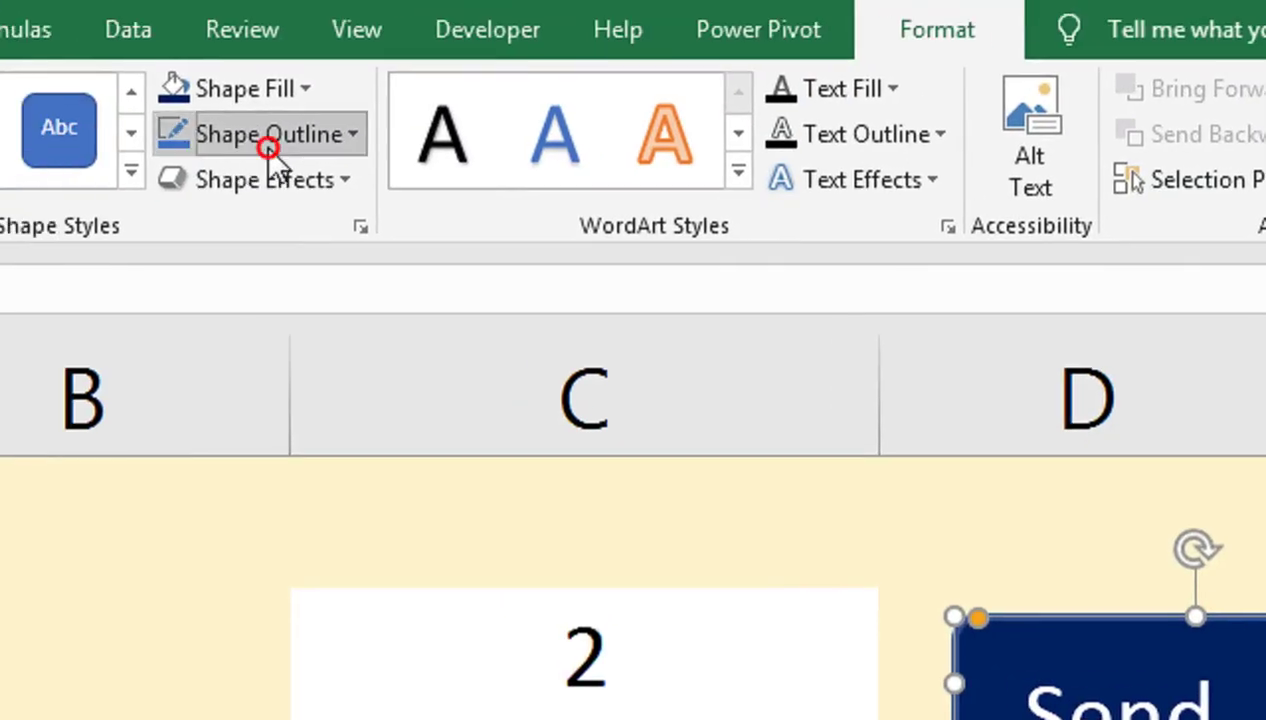
left_click(333, 537)
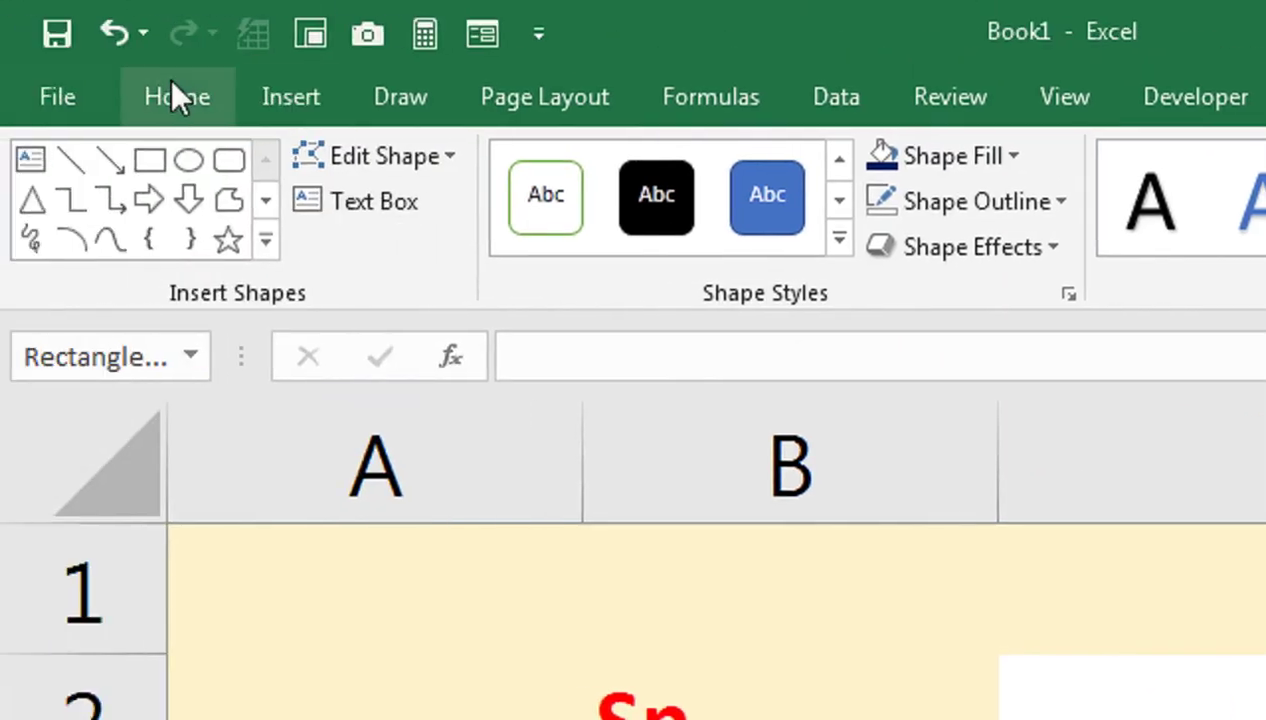
Make the label yellow, size 9 and centred, correcting 'Dta' to read 'Send Data'
left_click(172, 97)
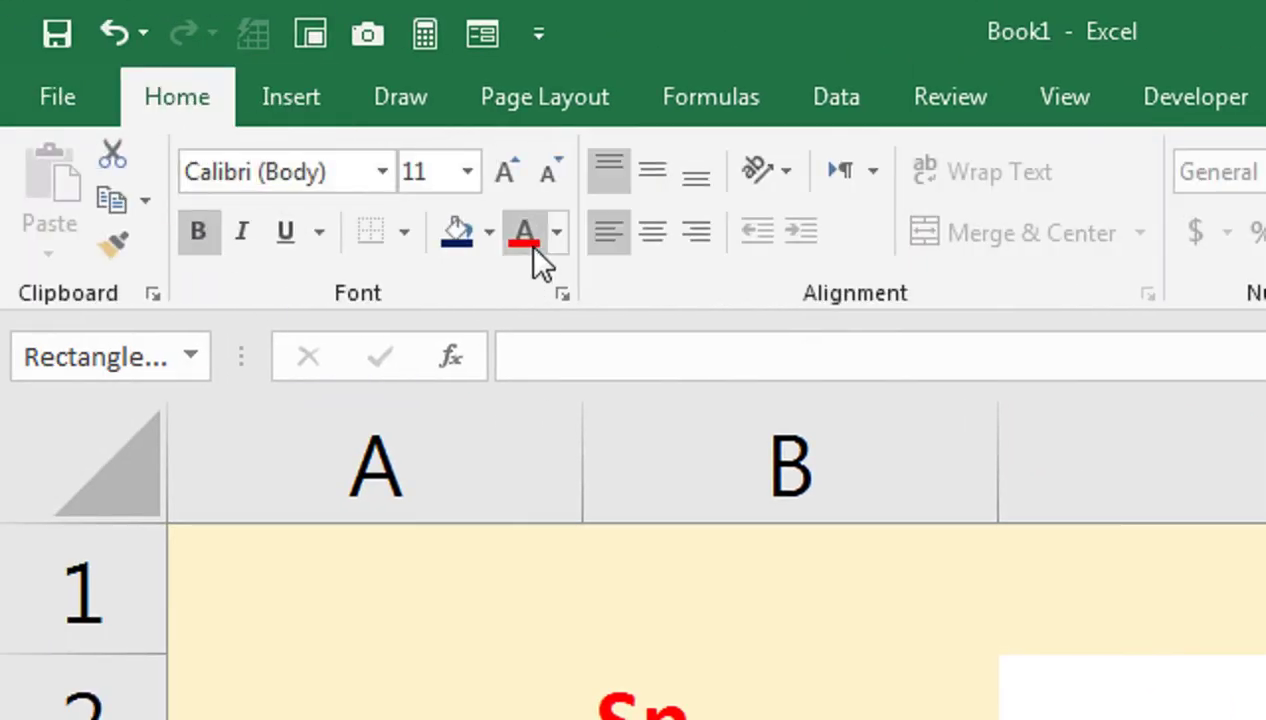
left_click(556, 232)
left_click(636, 590)
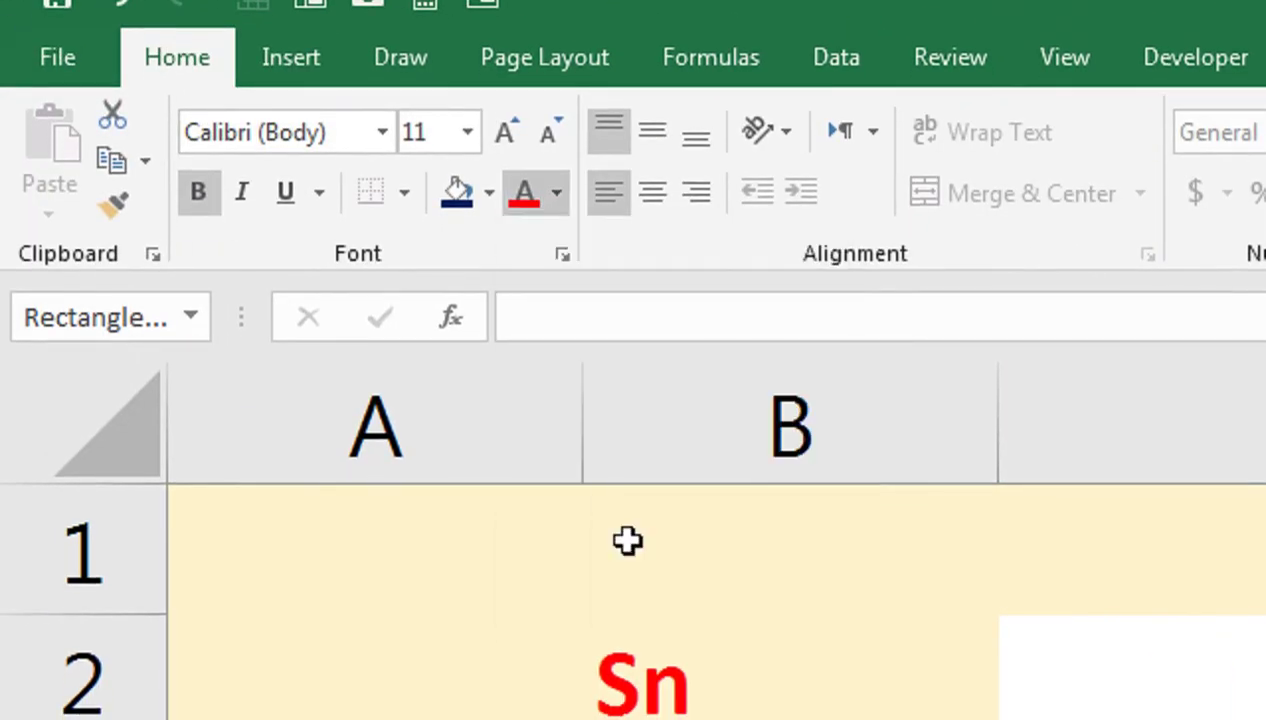
left_click(562, 180)
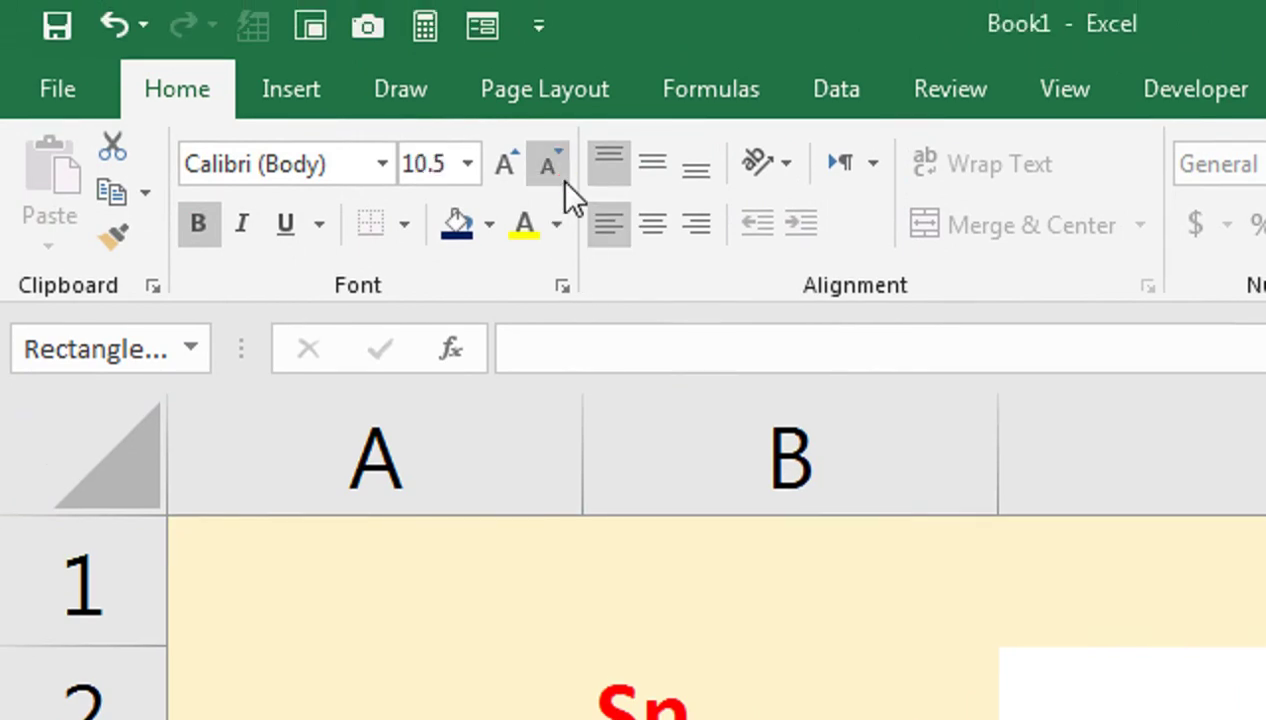
left_click(562, 180)
left_click(563, 183)
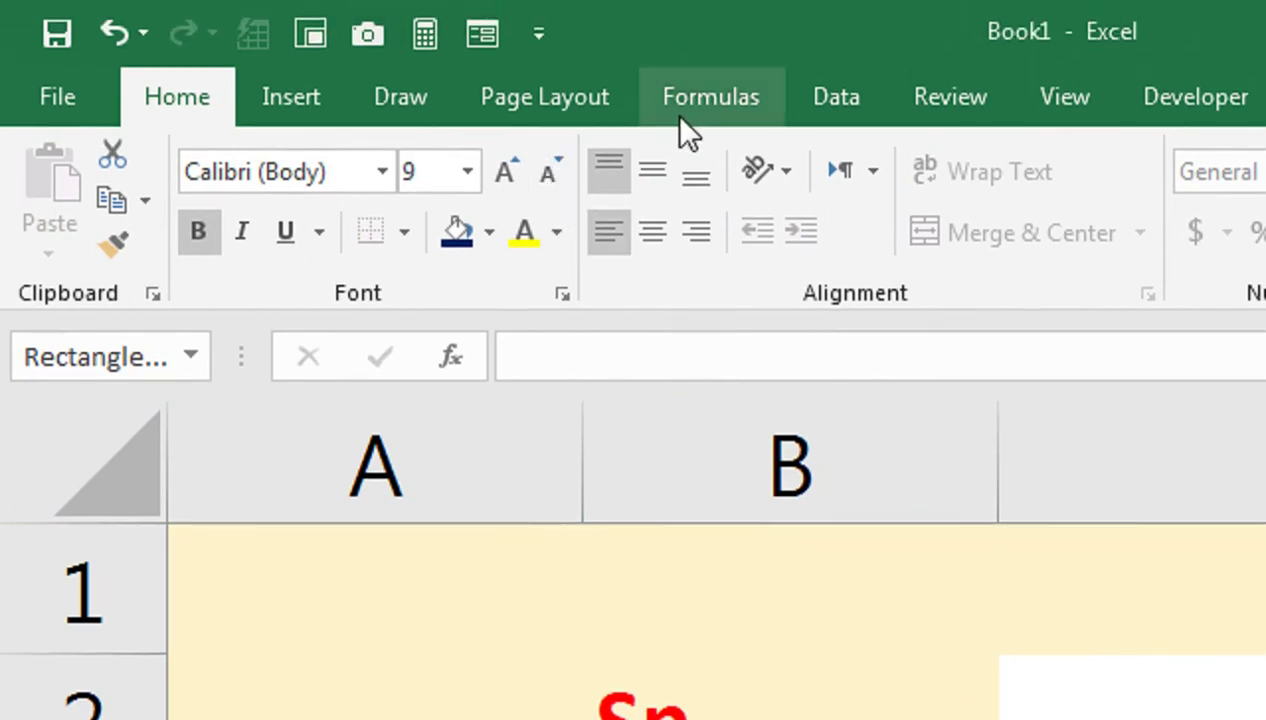
left_click(652, 232)
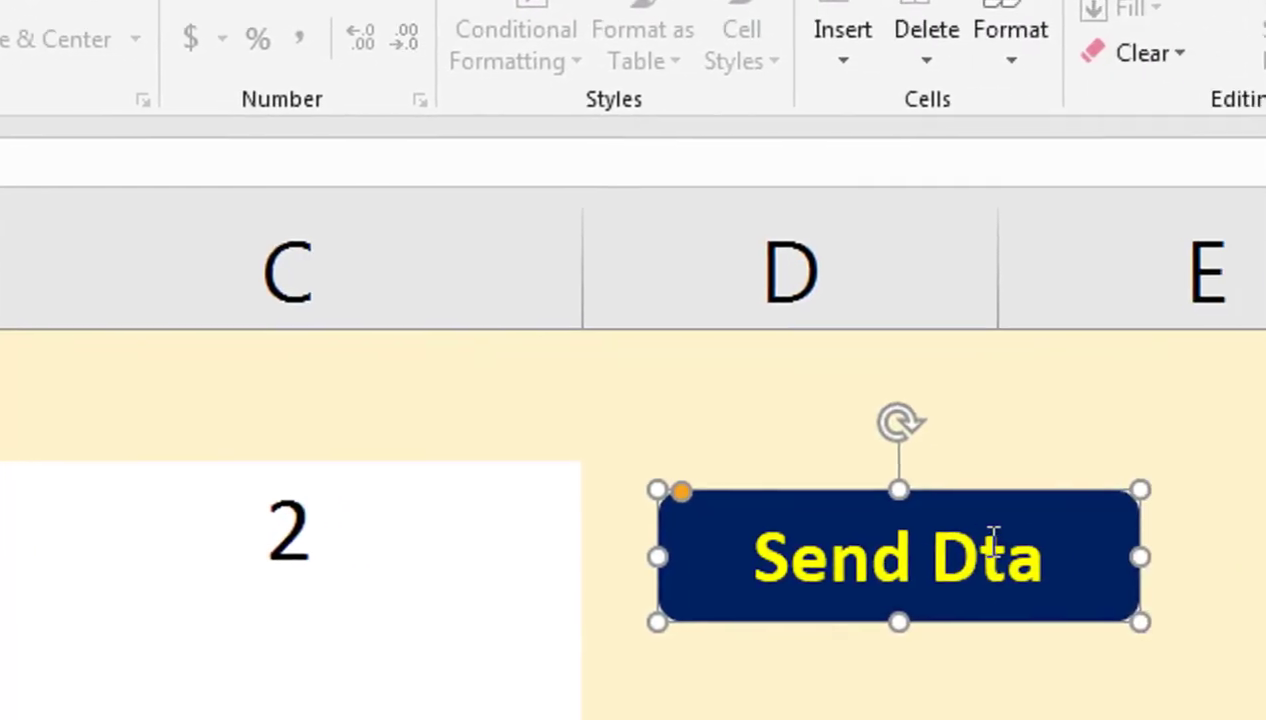
left_click(990, 540)
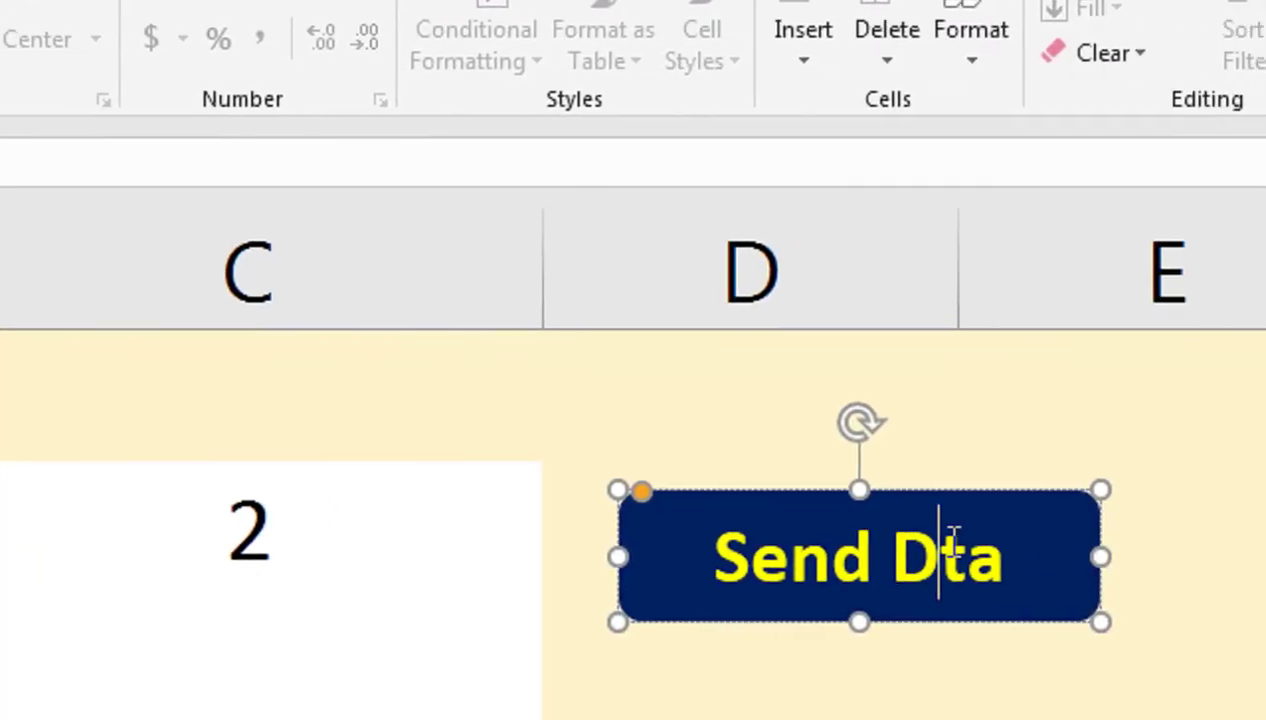
type("a")
left_click(721, 619)
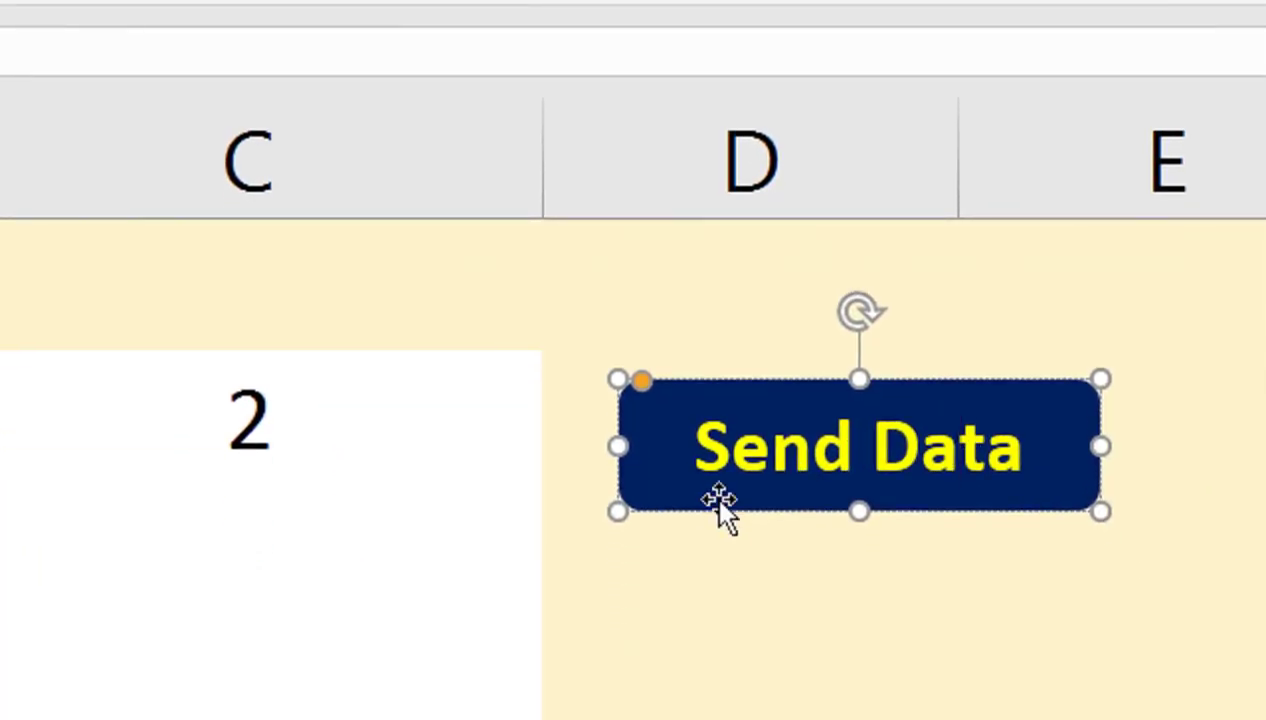
Assign Macro1 to the Send Data shape
right_click(695, 503)
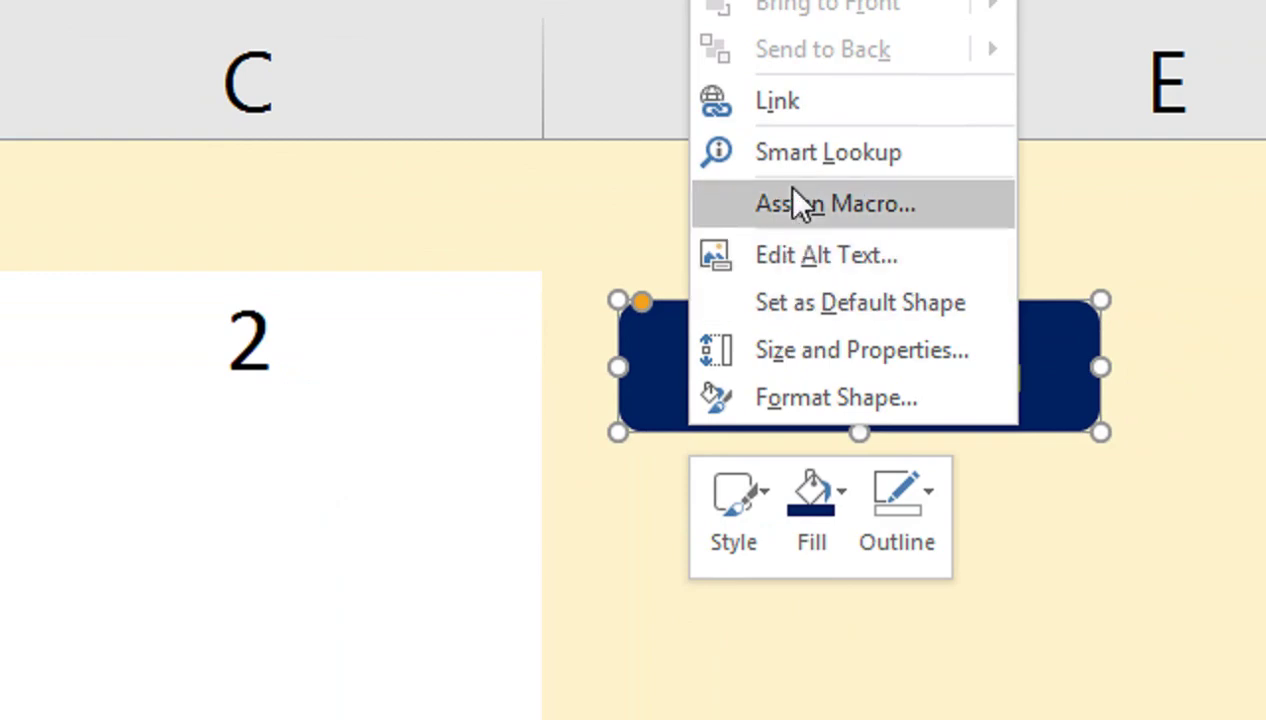
left_click(797, 203)
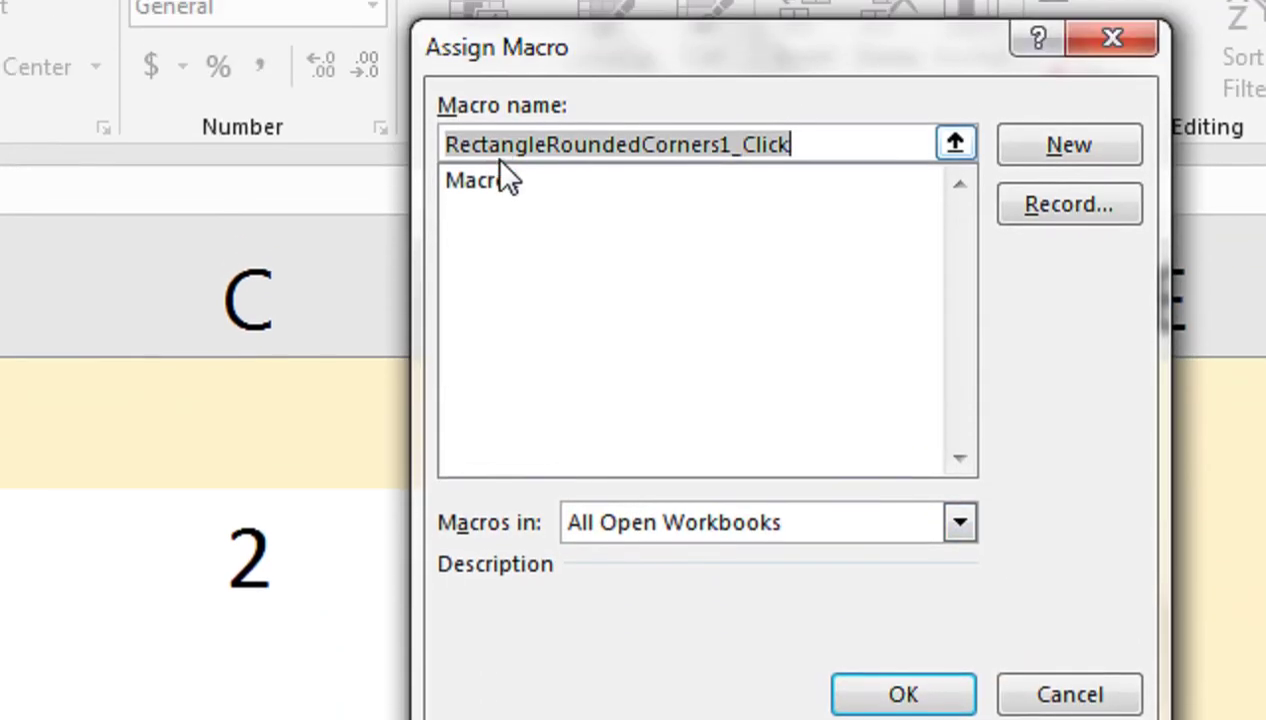
left_click(490, 188)
left_click(855, 695)
Enter Mouse as the product and 500 as the rate in the form
left_click(317, 520)
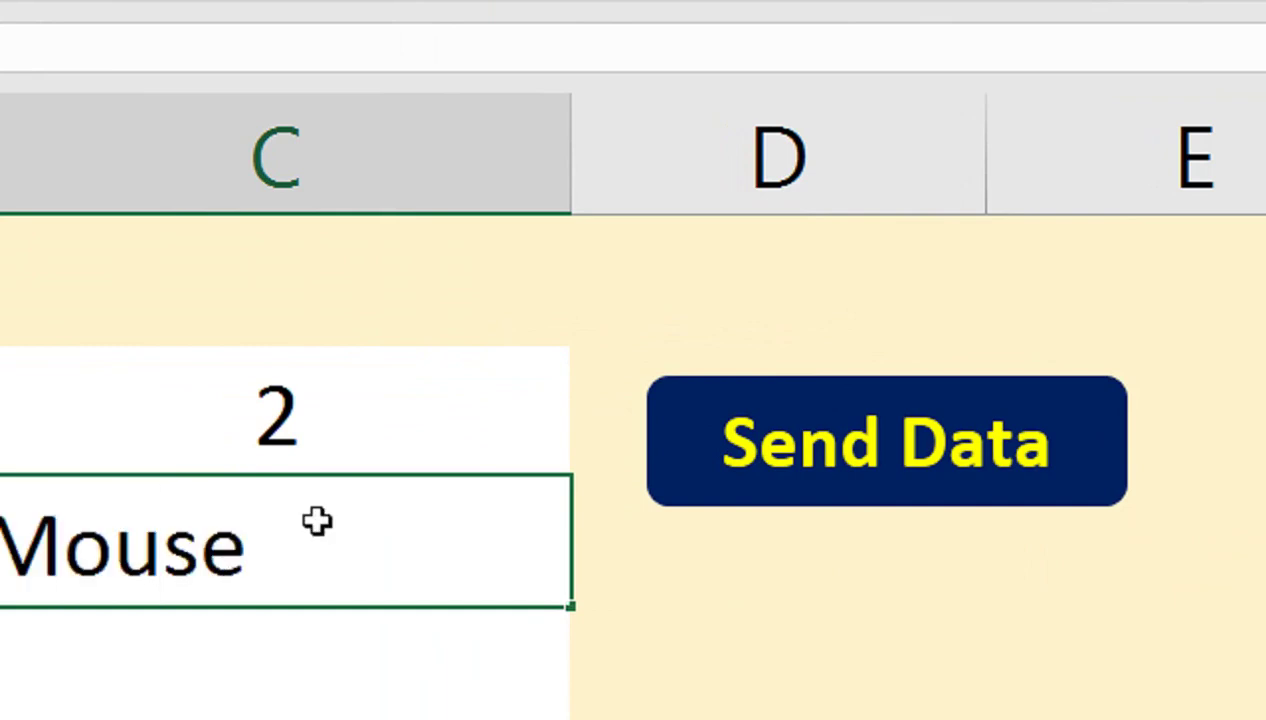
key("Return")
key("Return")
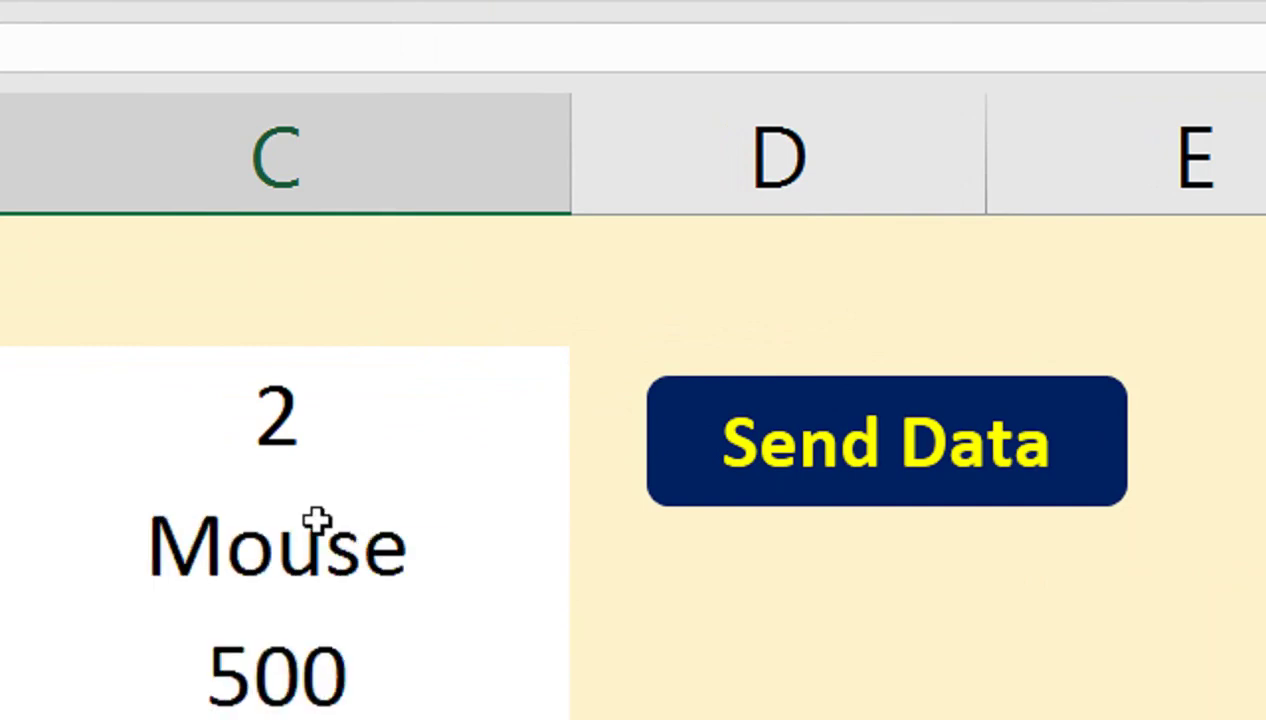
type("10")
key("Return")
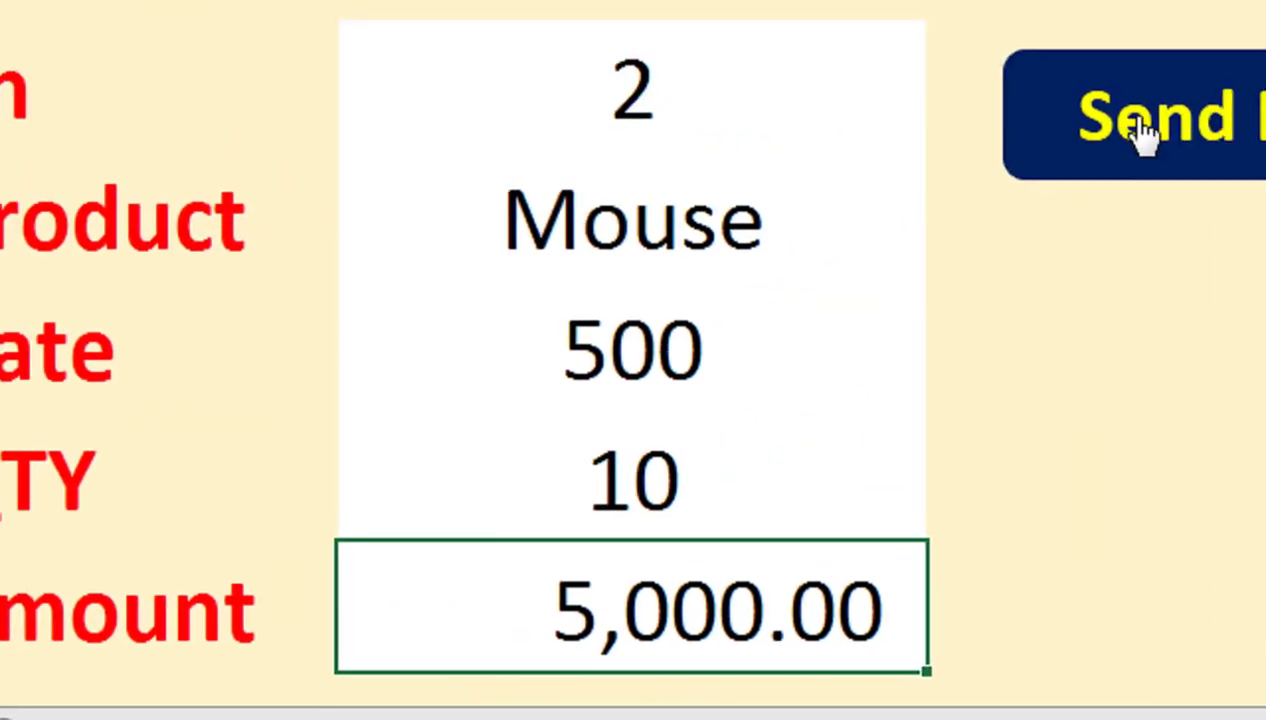
Send the Mouse entry, then centre columns A–E of the Sheet3 table
left_click(969, 192)
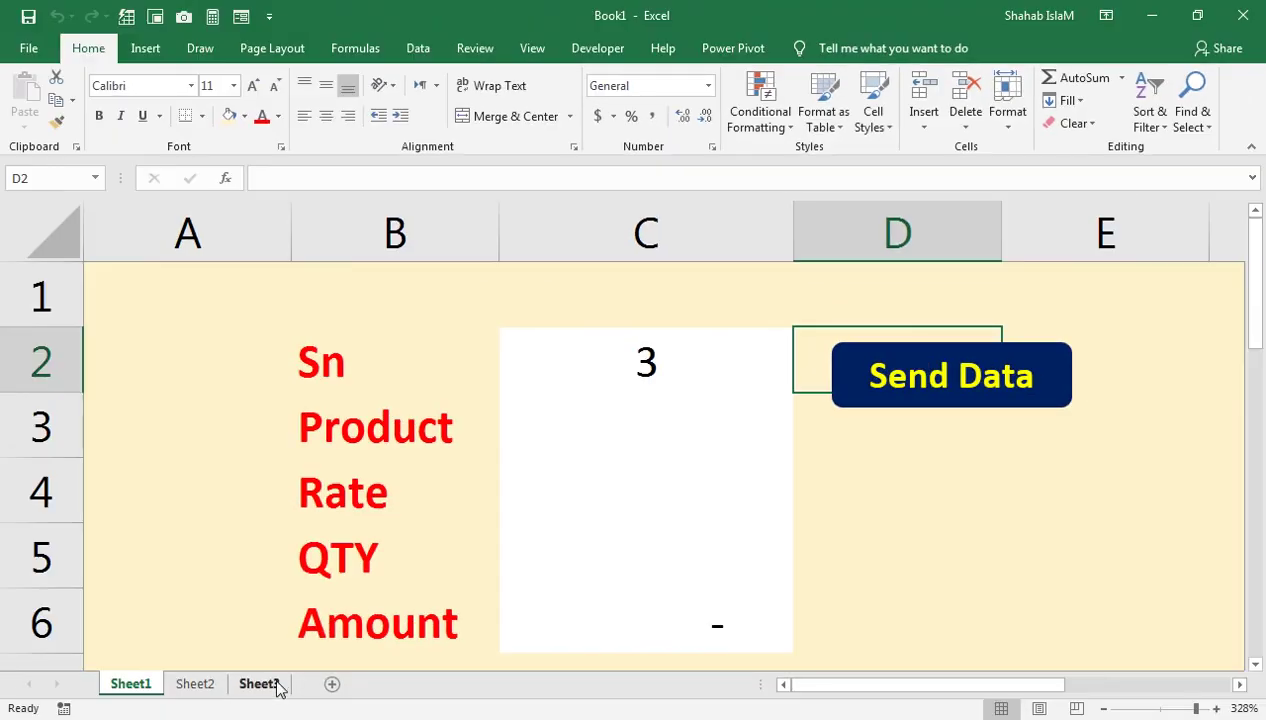
left_click(278, 684)
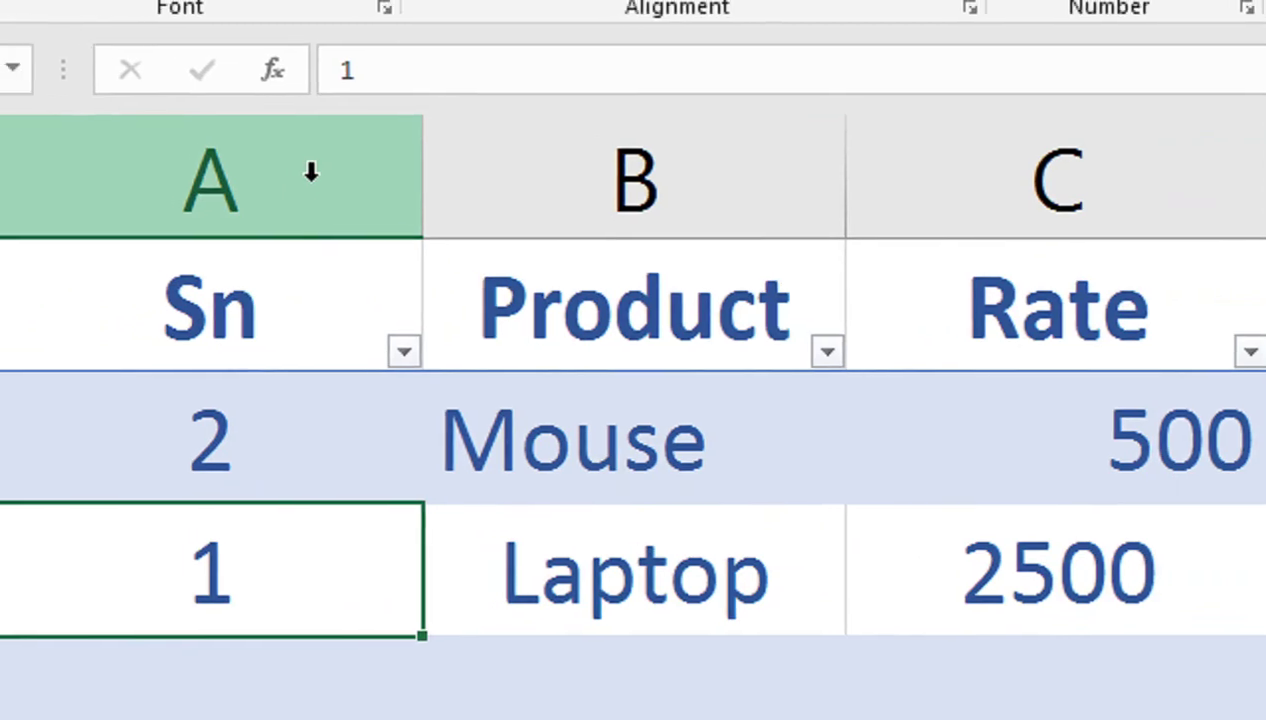
left_click_drag(185, 105, 1261, 133)
left_click_drag(1207, 200, 1265, 187)
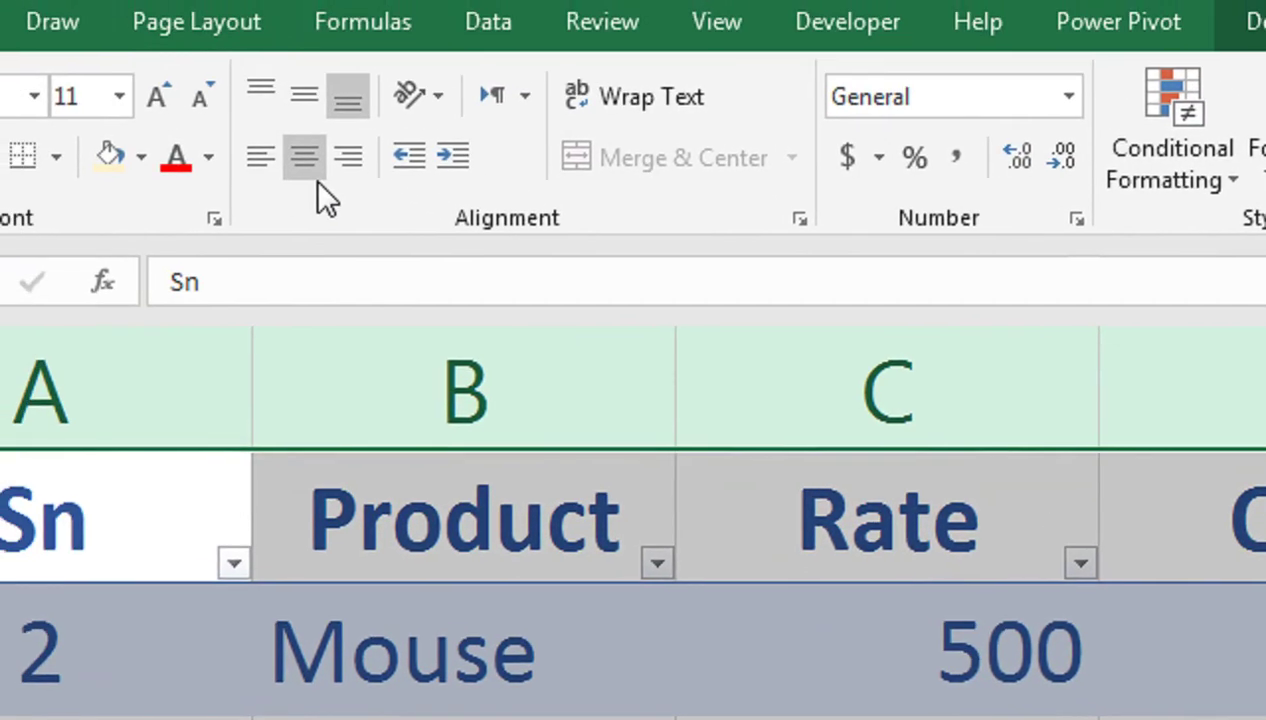
left_click(265, 127)
left_click(265, 127)
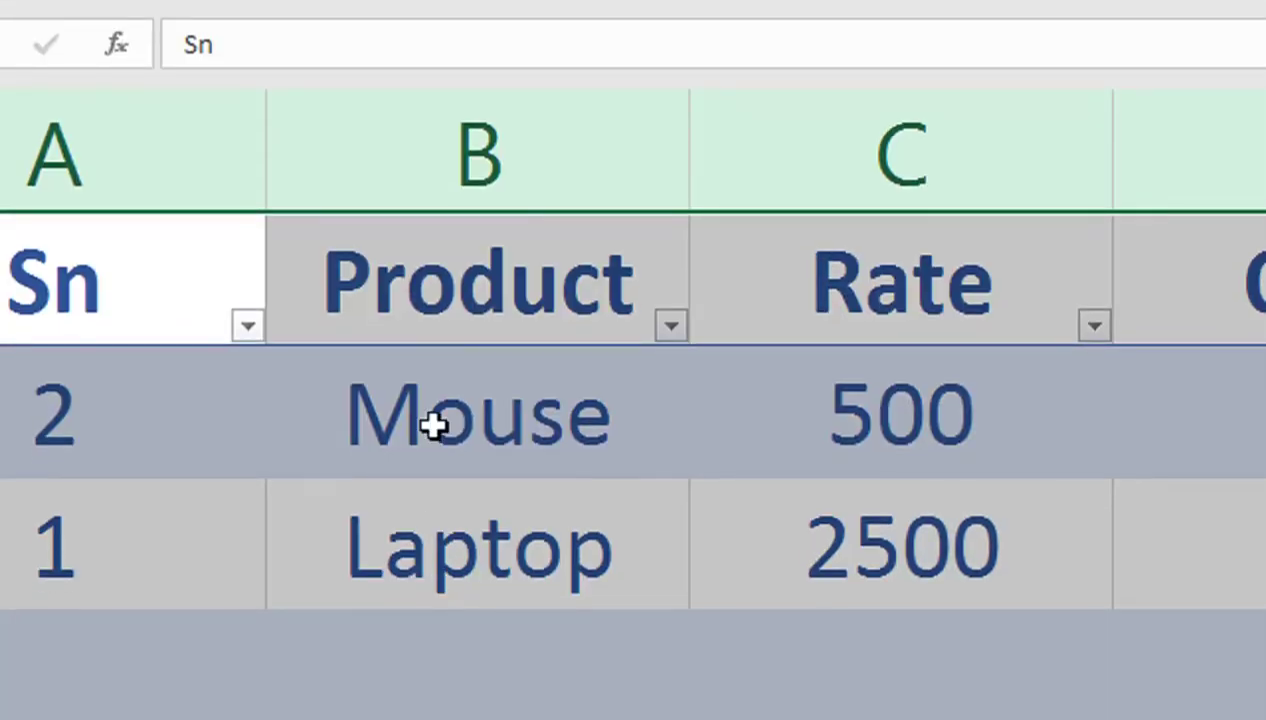
Sort the Sheet3 table by Sn
left_click(205, 275)
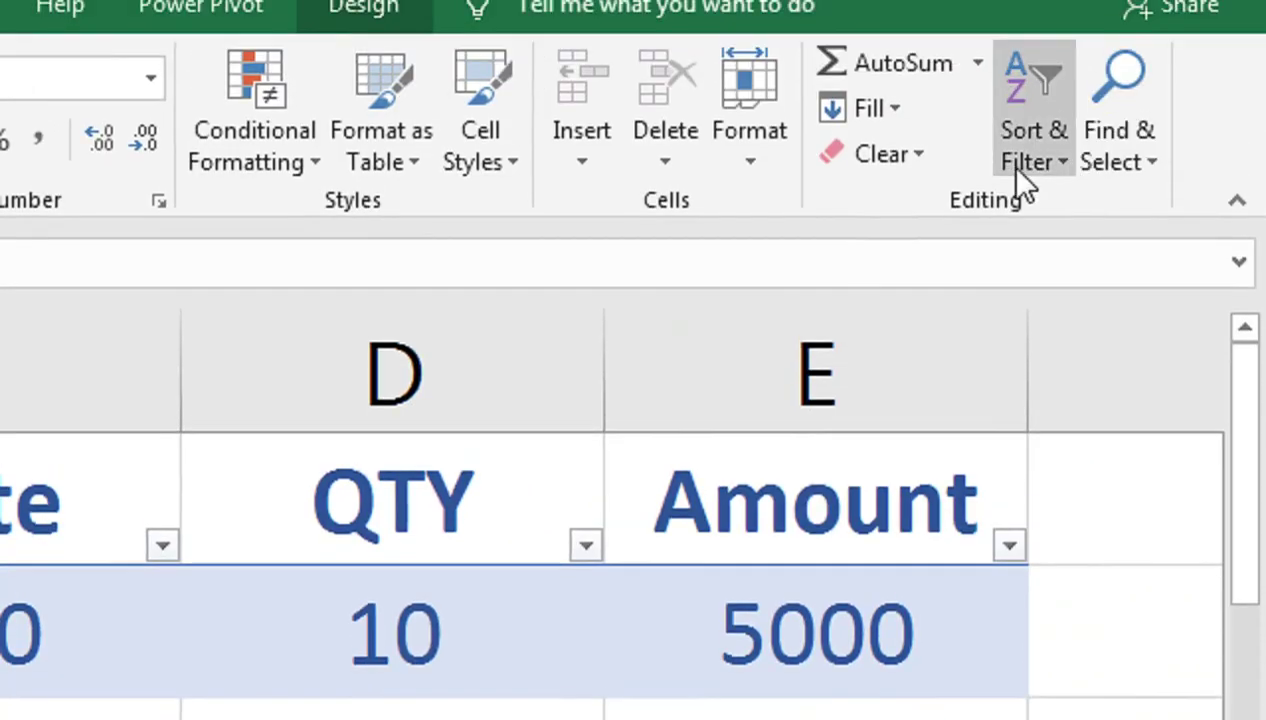
left_click(1030, 172)
left_click(1040, 262)
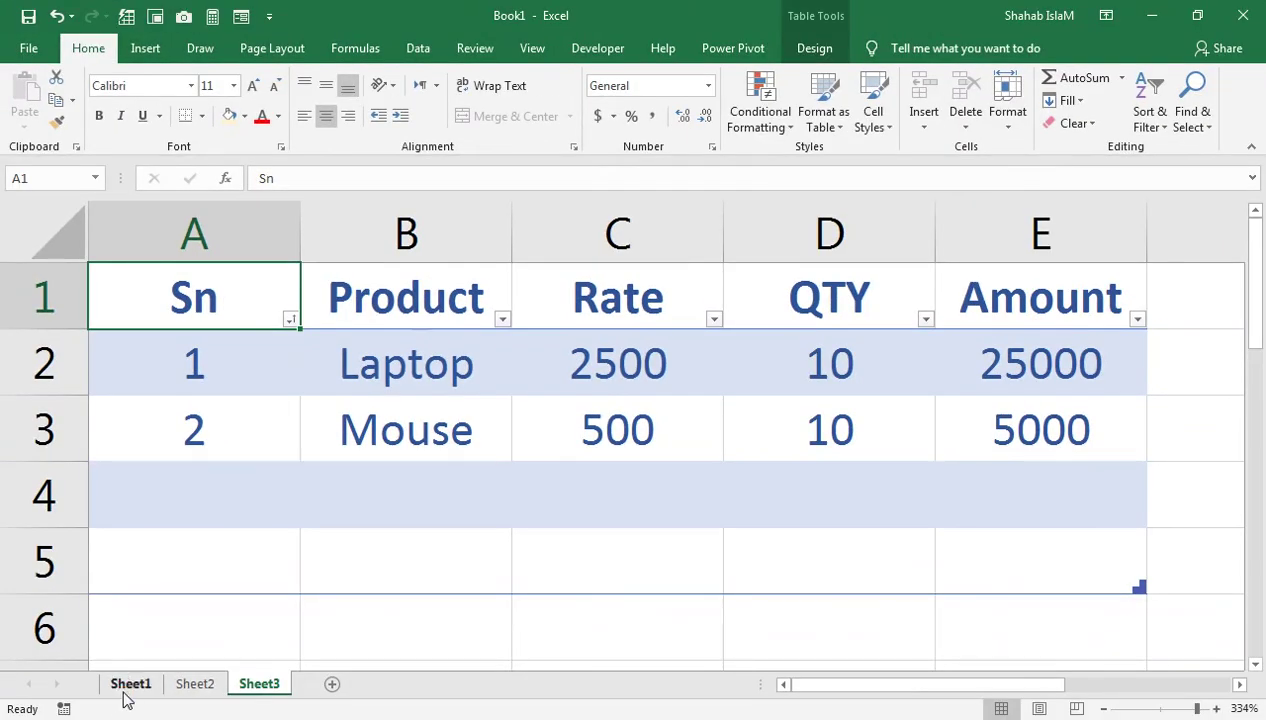
Enter ram with rate 1500 in the form and send it with Send Data
left_click(126, 688)
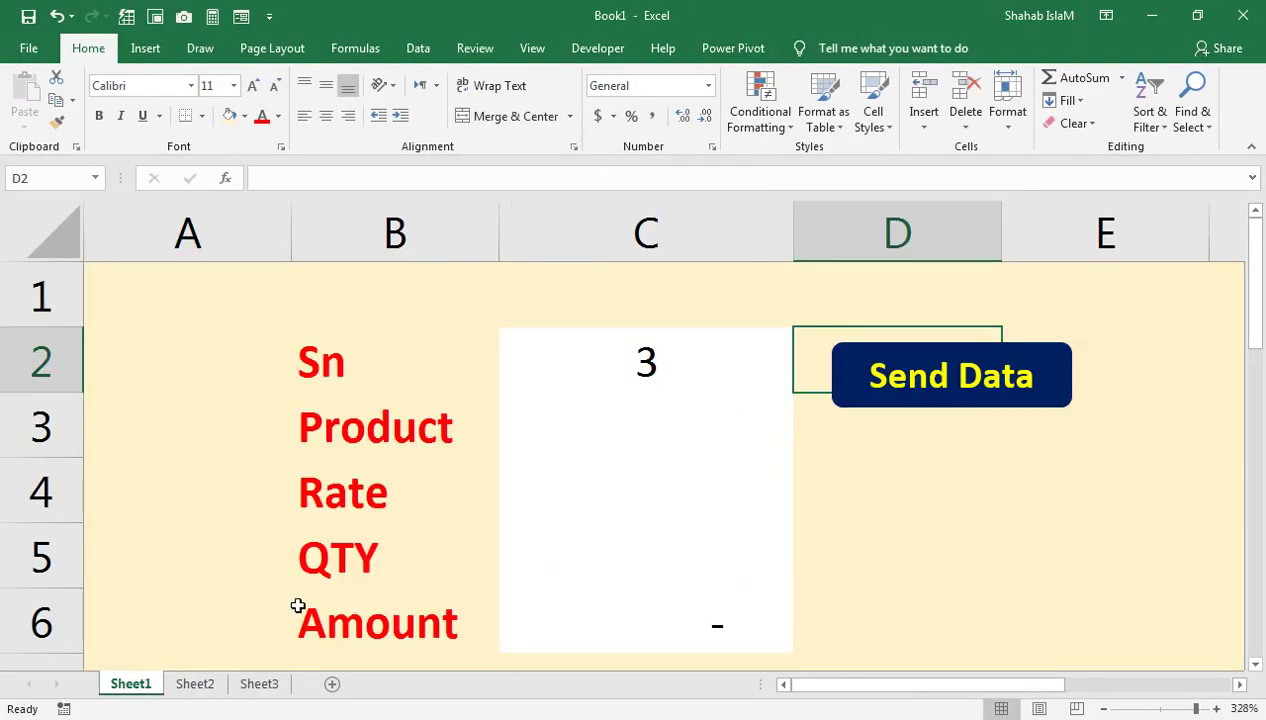
left_click(627, 421)
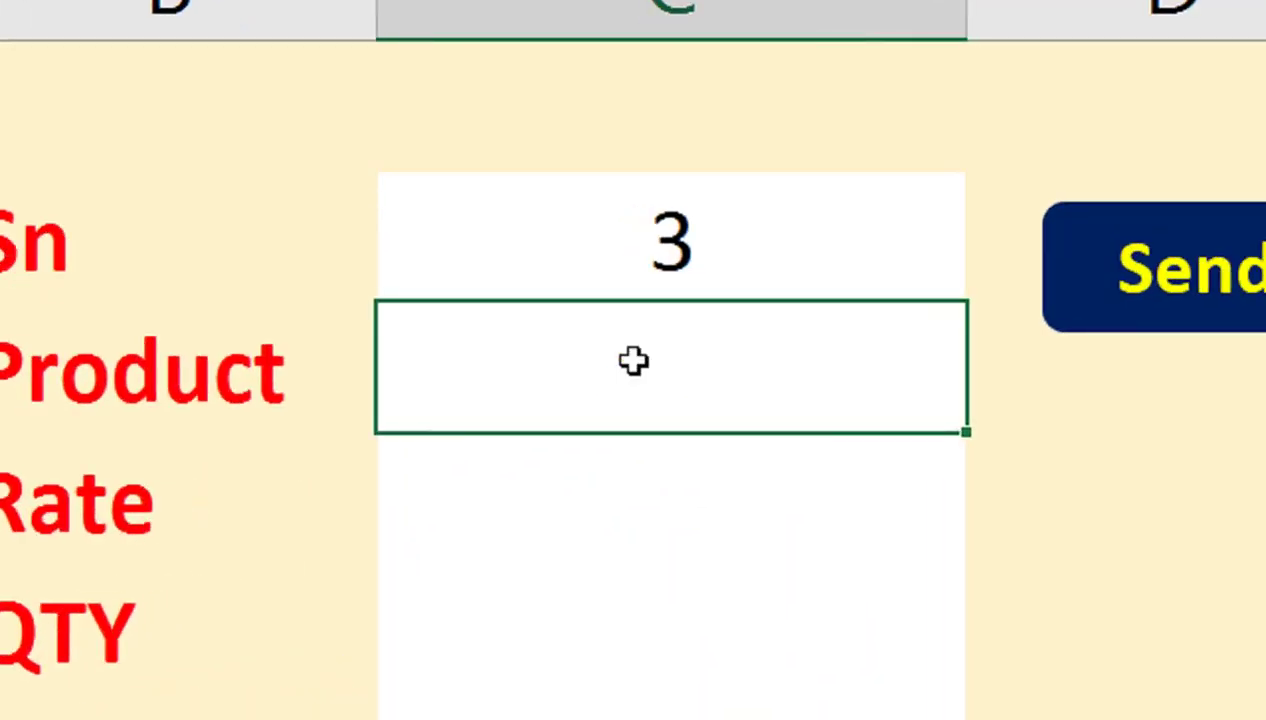
type("ram")
key("Return")
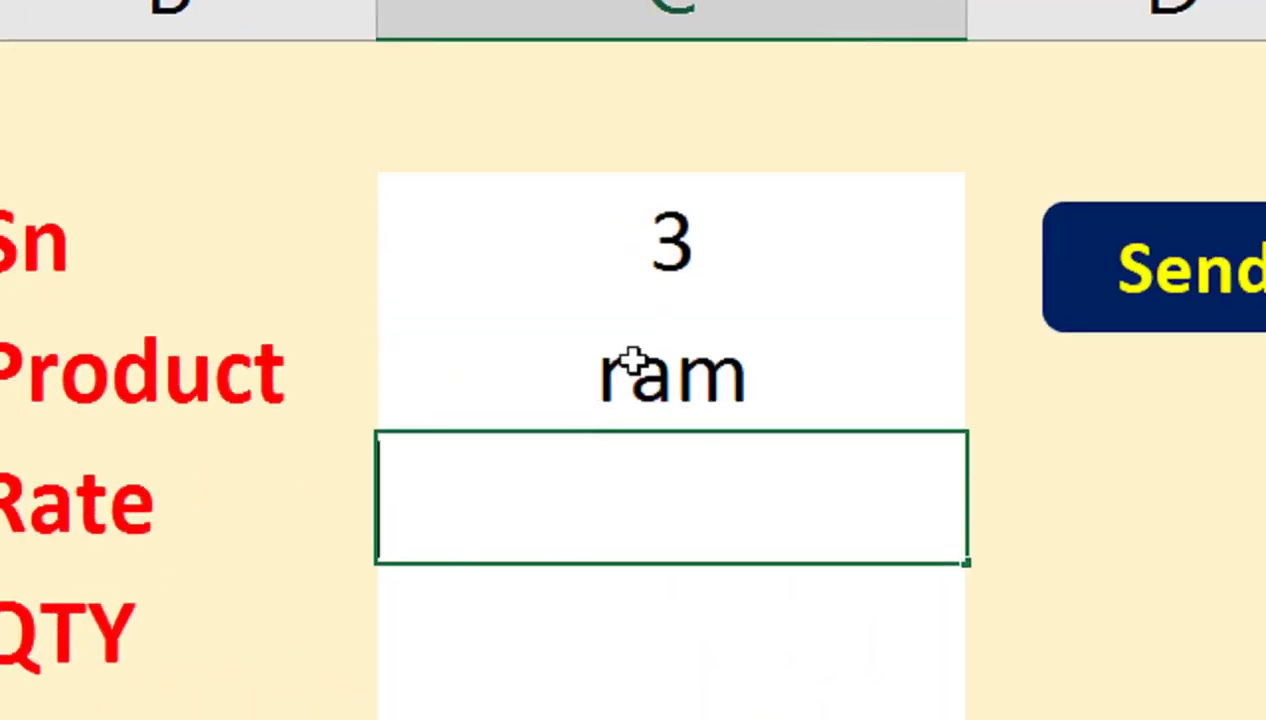
type("1500")
key("Return")
key("Return")
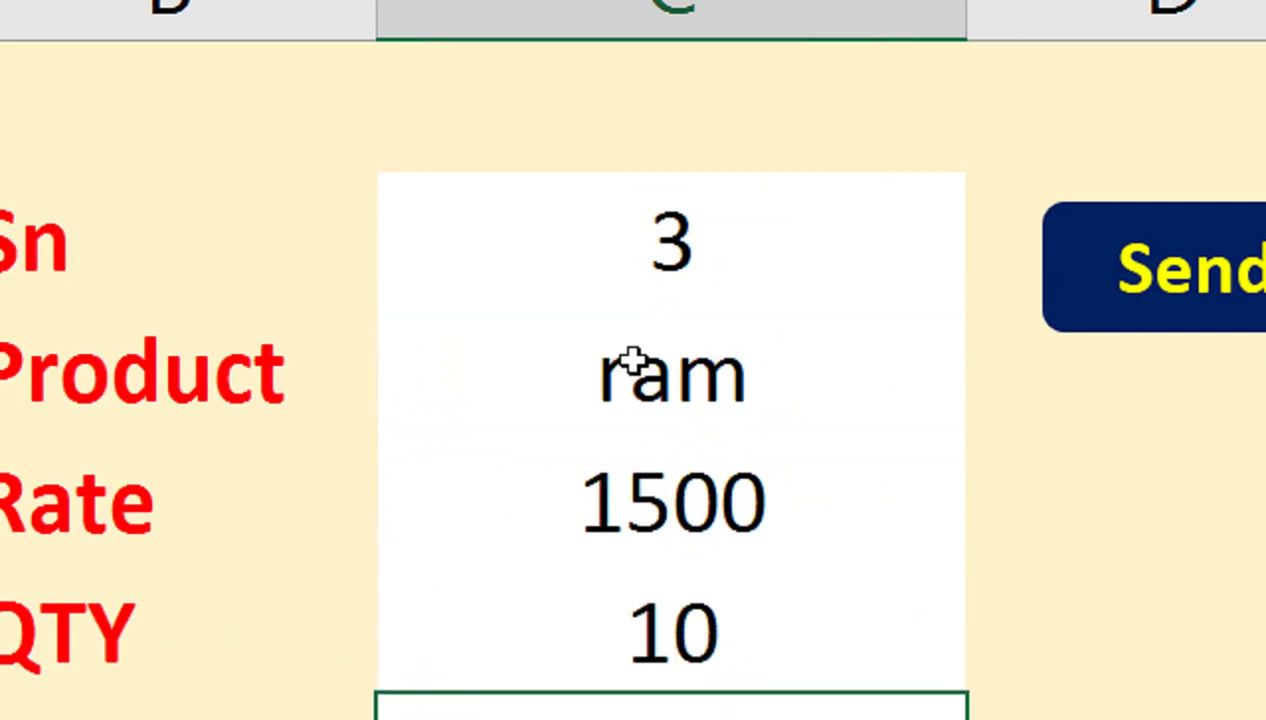
left_click(972, 180)
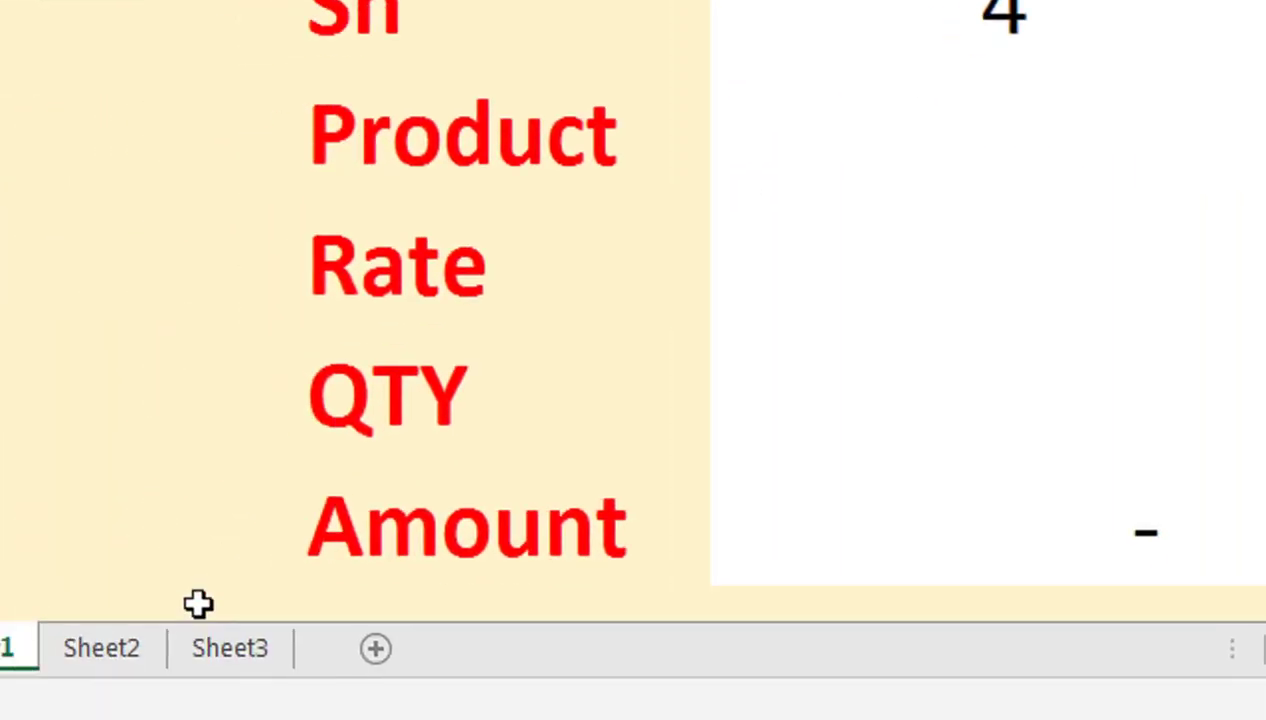
Check the ram row in Sheet3, then return to the form's Product cell
left_click(325, 640)
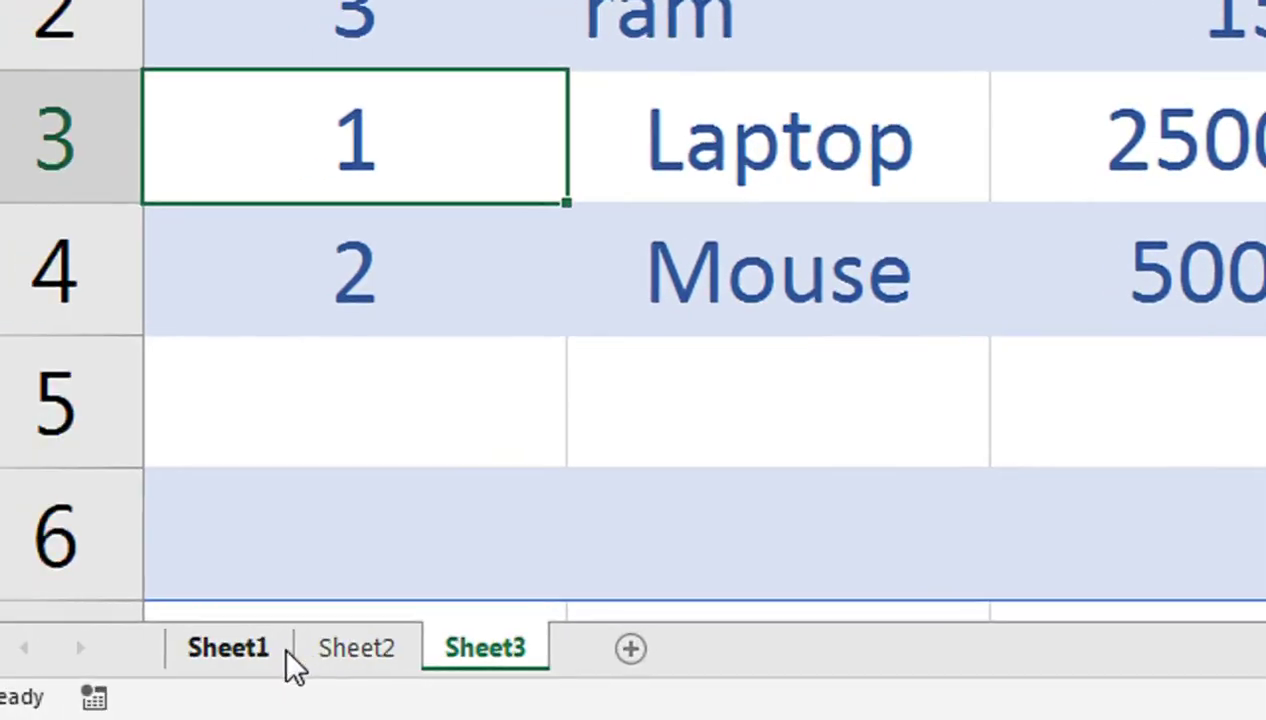
left_click(284, 650)
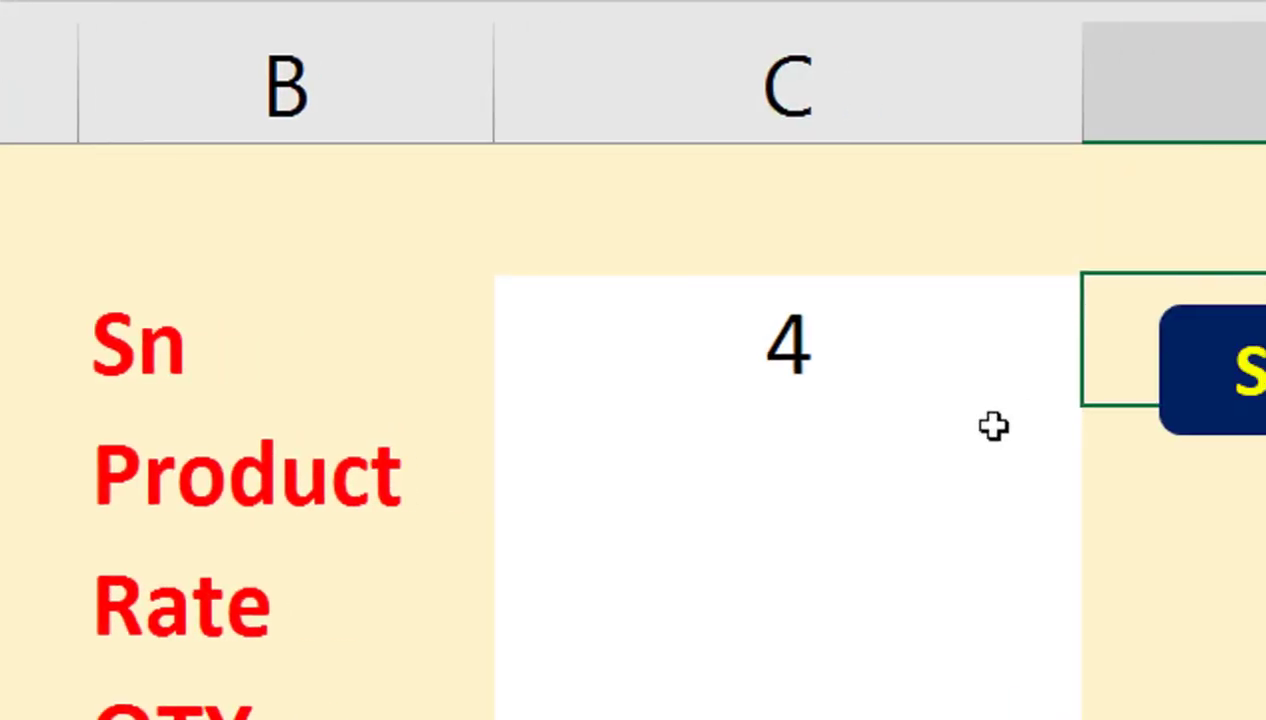
left_click(935, 432)
type("USB")
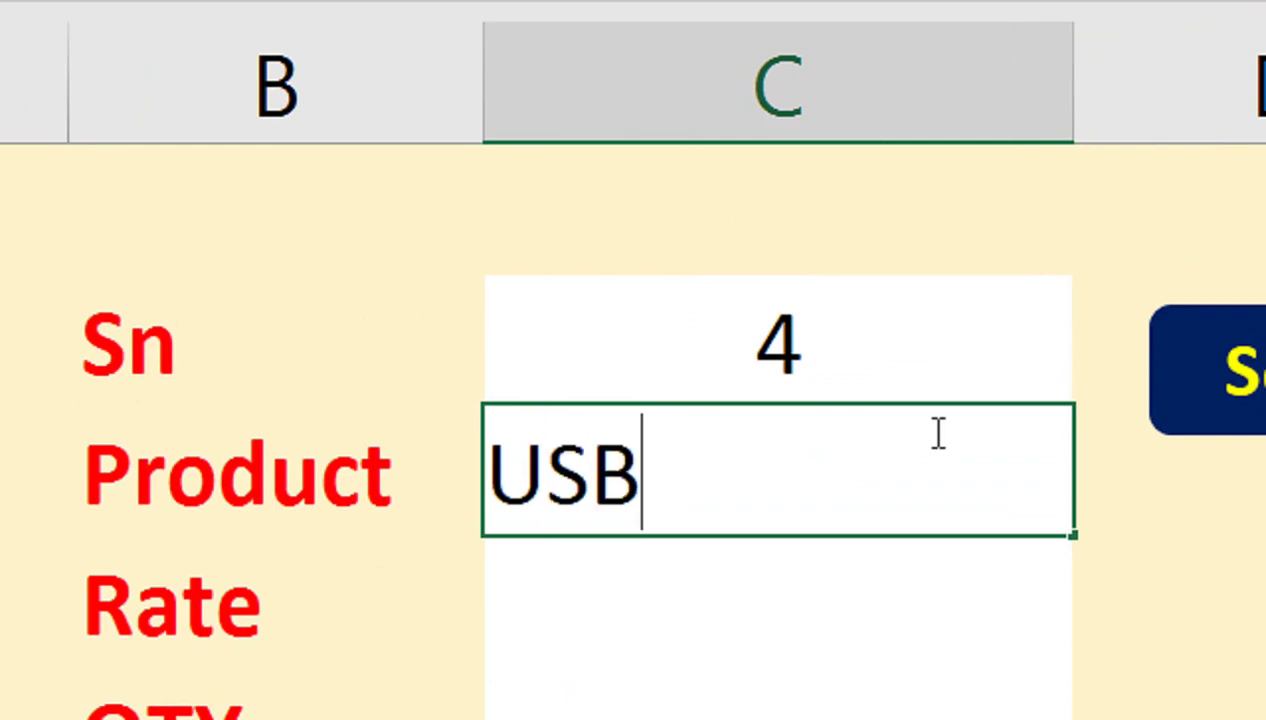
Enter USB, rate 1500 and quantity 5 in the form and send the entry
key("Return")
type("1500")
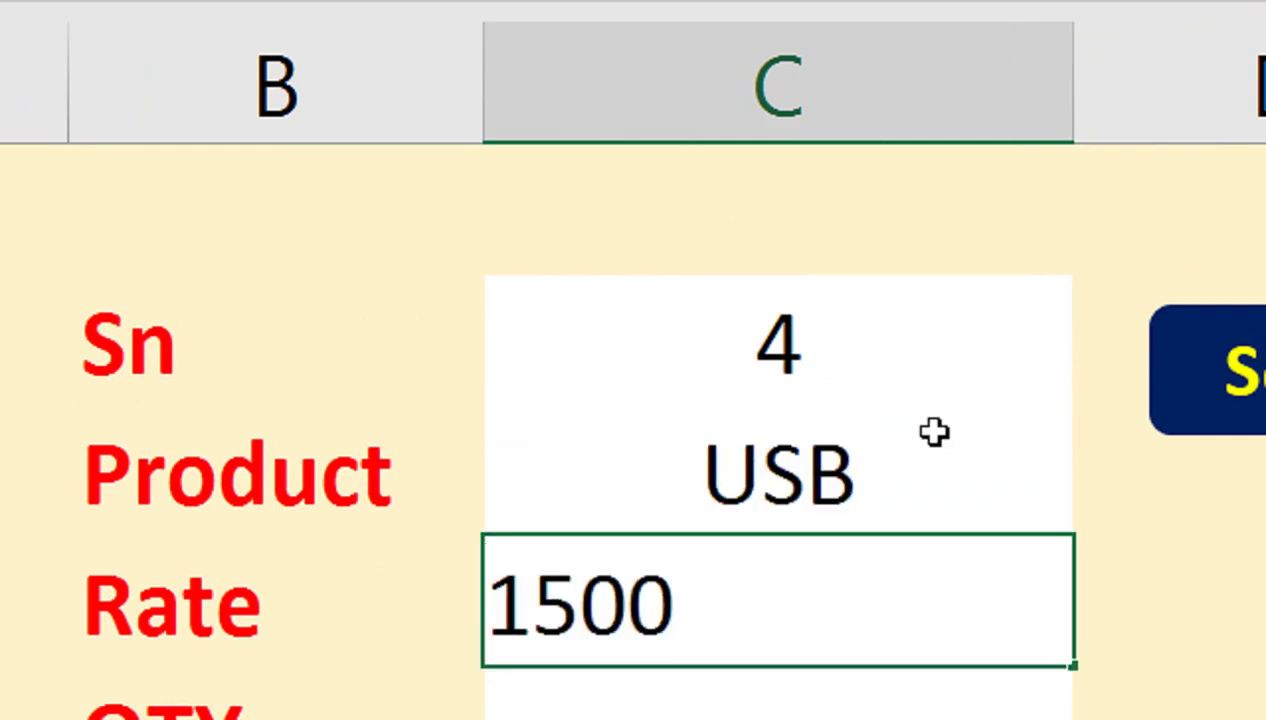
key("Return")
type("5")
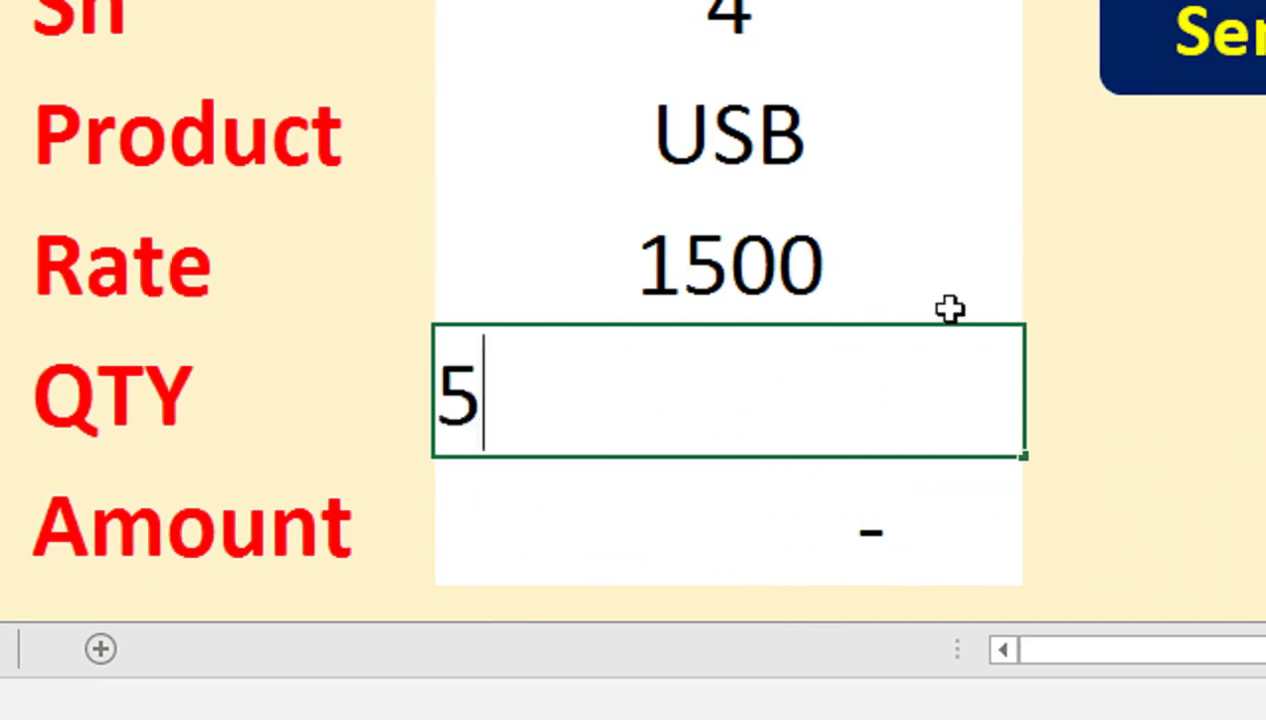
key("Return")
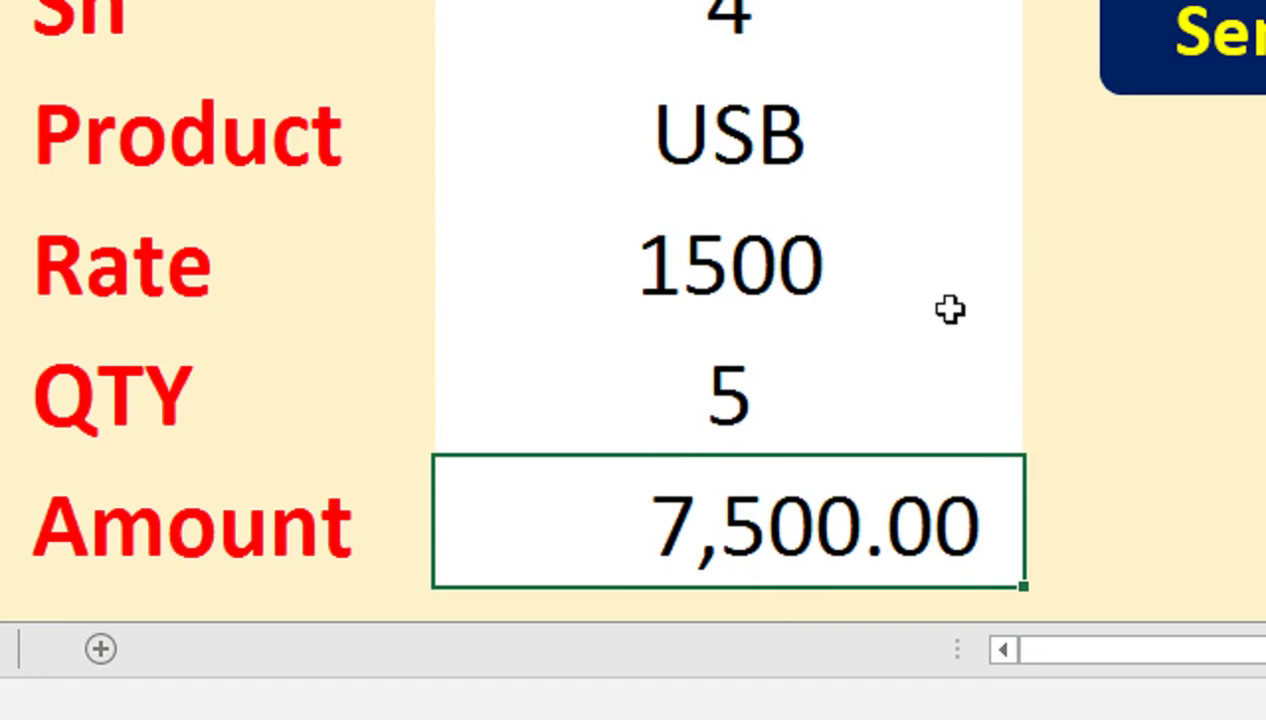
left_click(1170, 45)
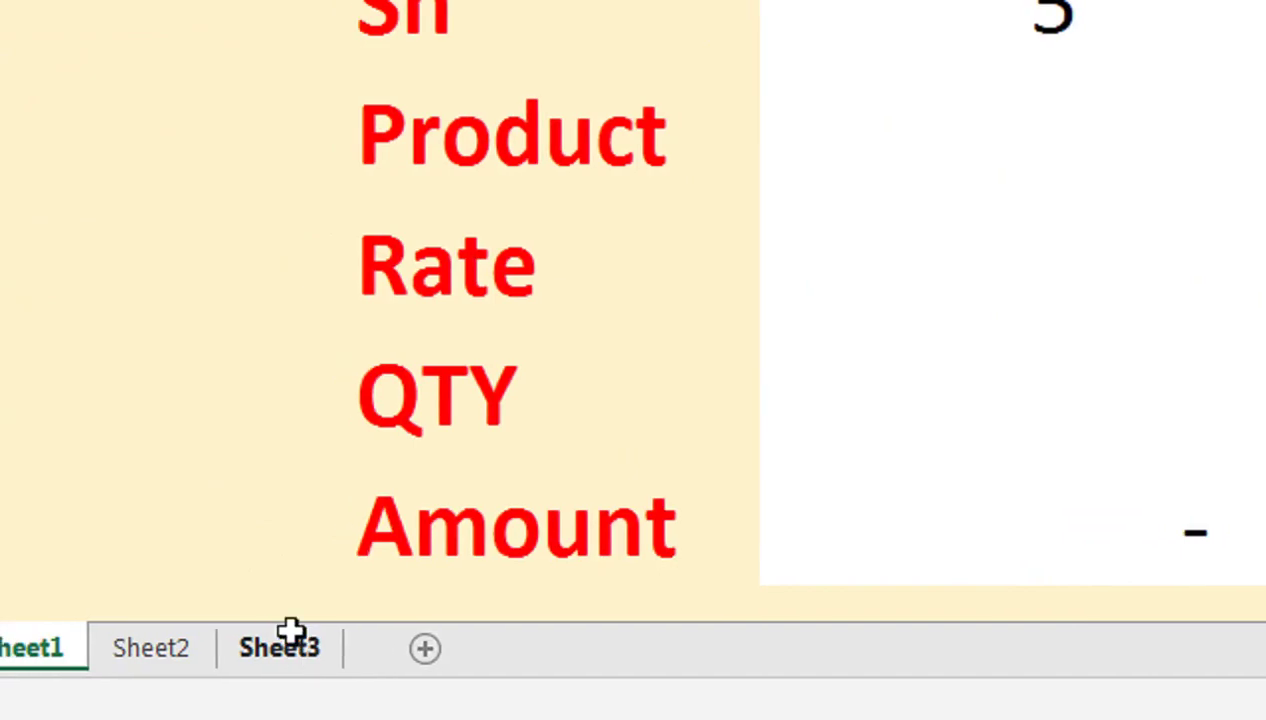
Select the whole Sheet3 table, including the USB row, and centre its text
left_click(291, 633)
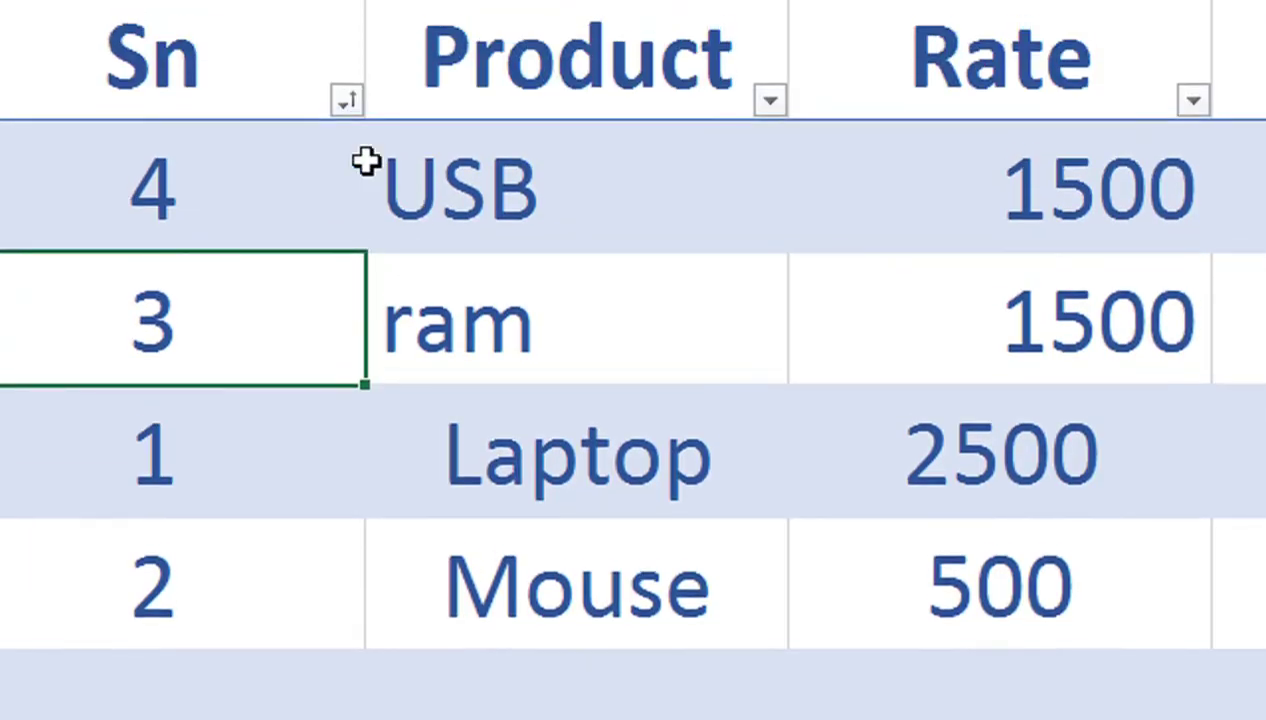
left_click(290, 60)
left_click_drag(270, 60, 1000, 200)
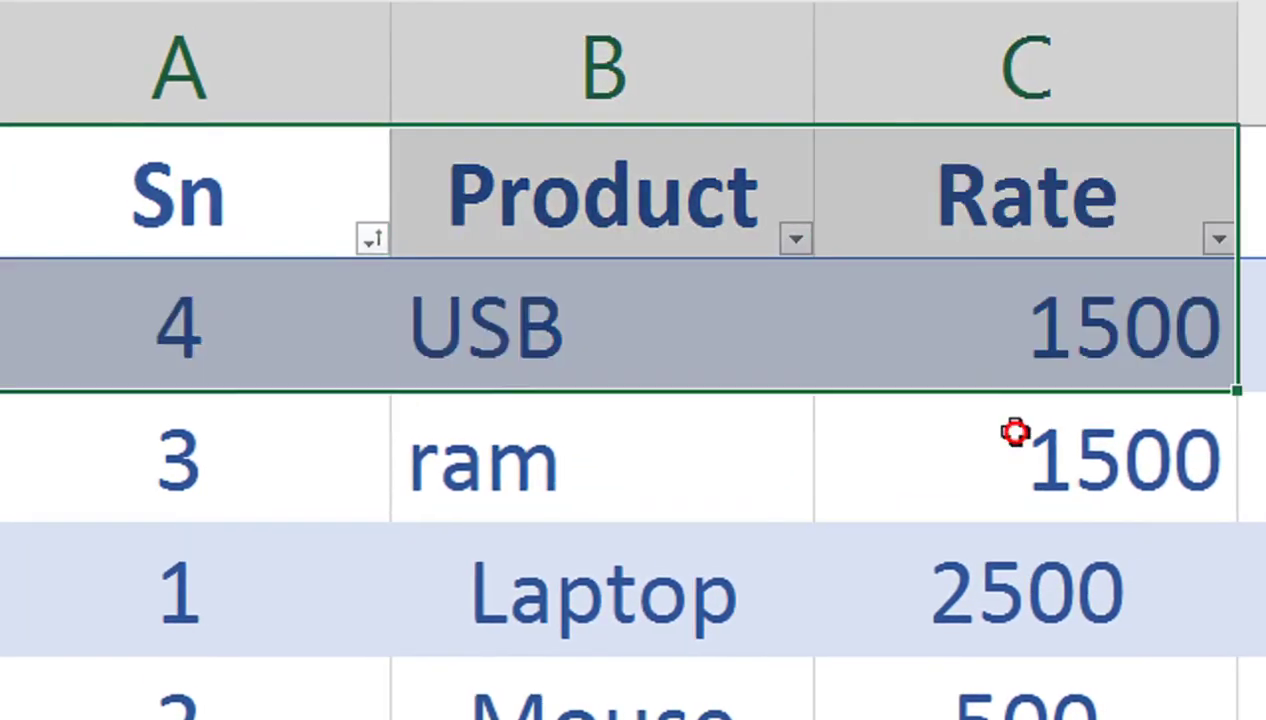
left_click_drag(1015, 432, 975, 556)
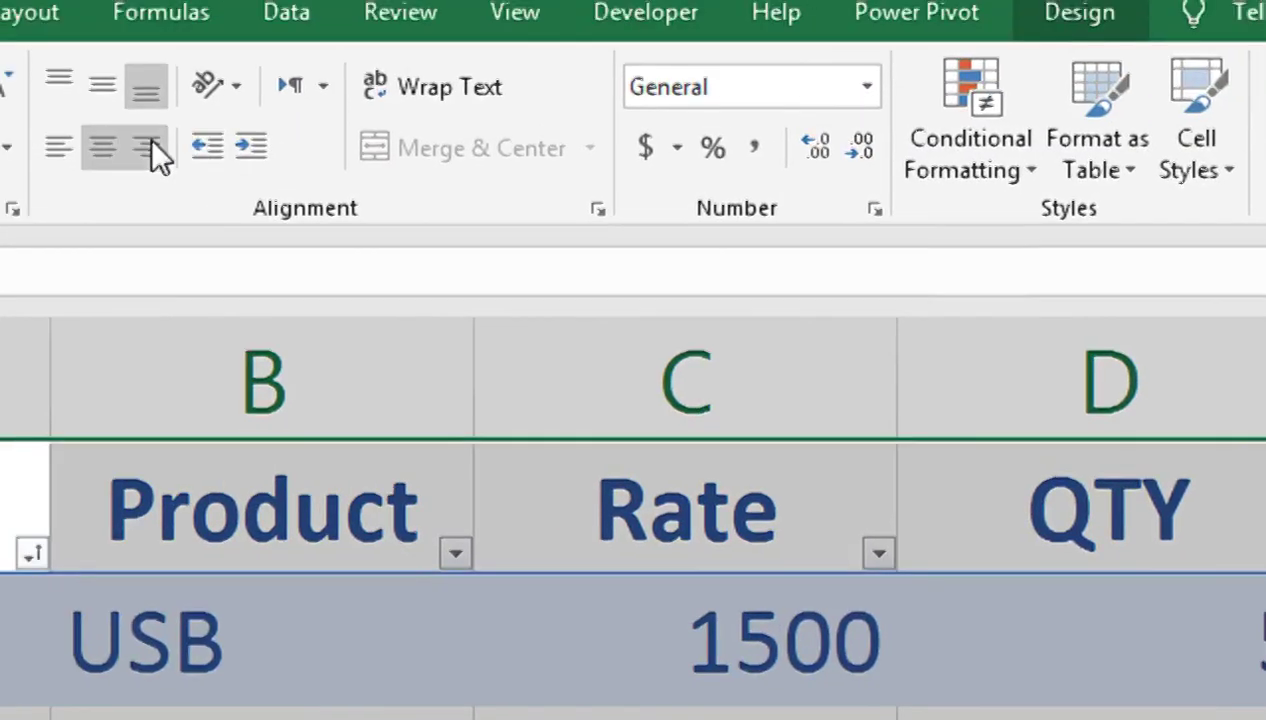
left_click(104, 153)
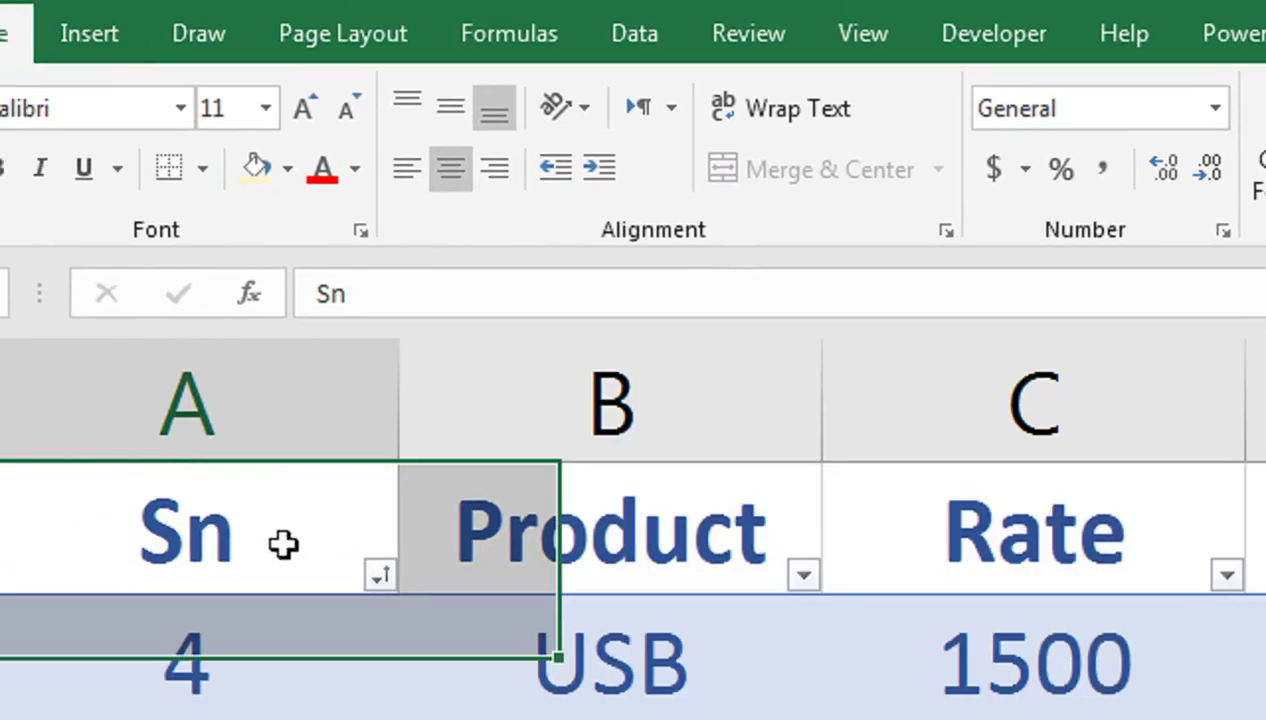
Sort the table A to Z by Sn and return to the Sheet1 form
left_click(190, 555)
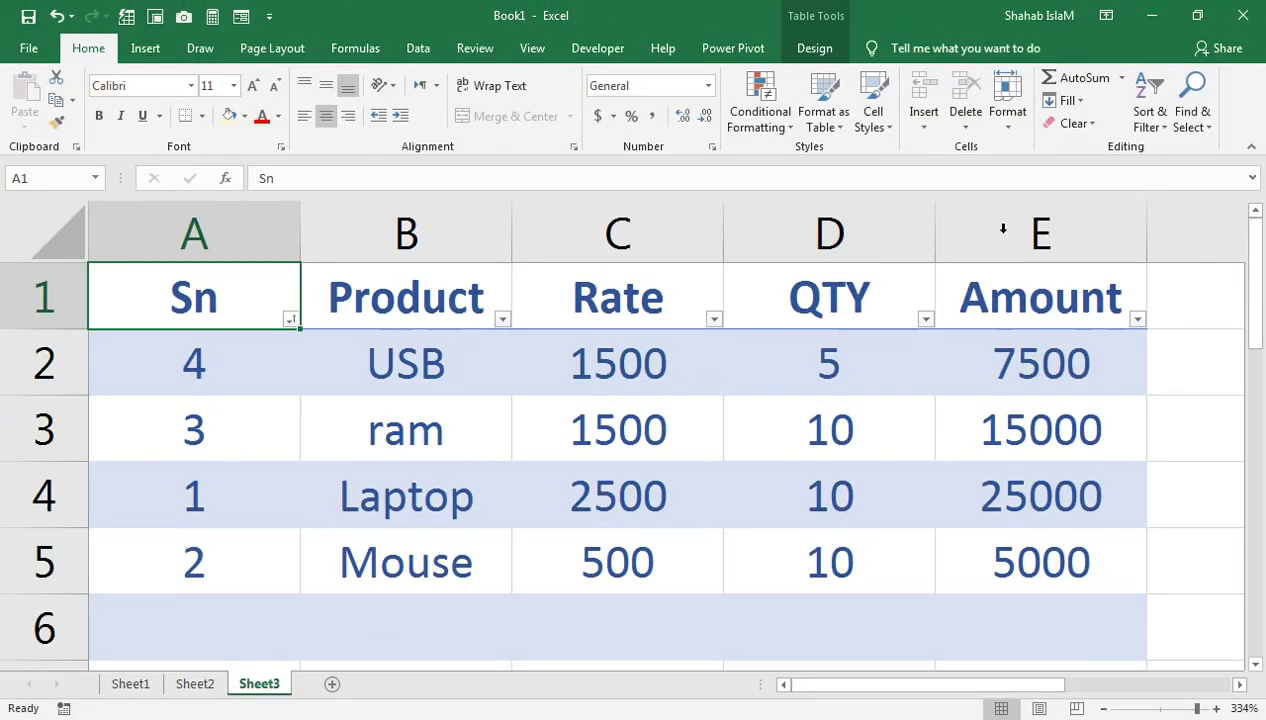
left_click(1150, 118)
left_click(1170, 155)
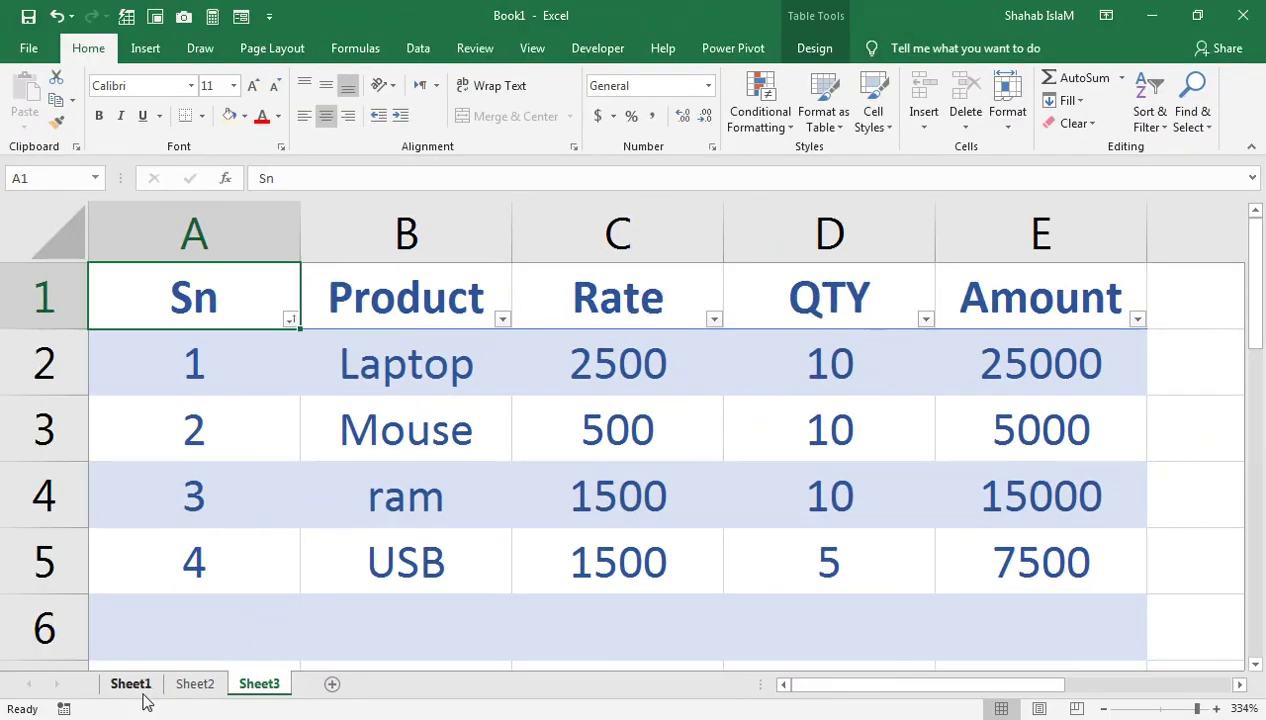
left_click(131, 684)
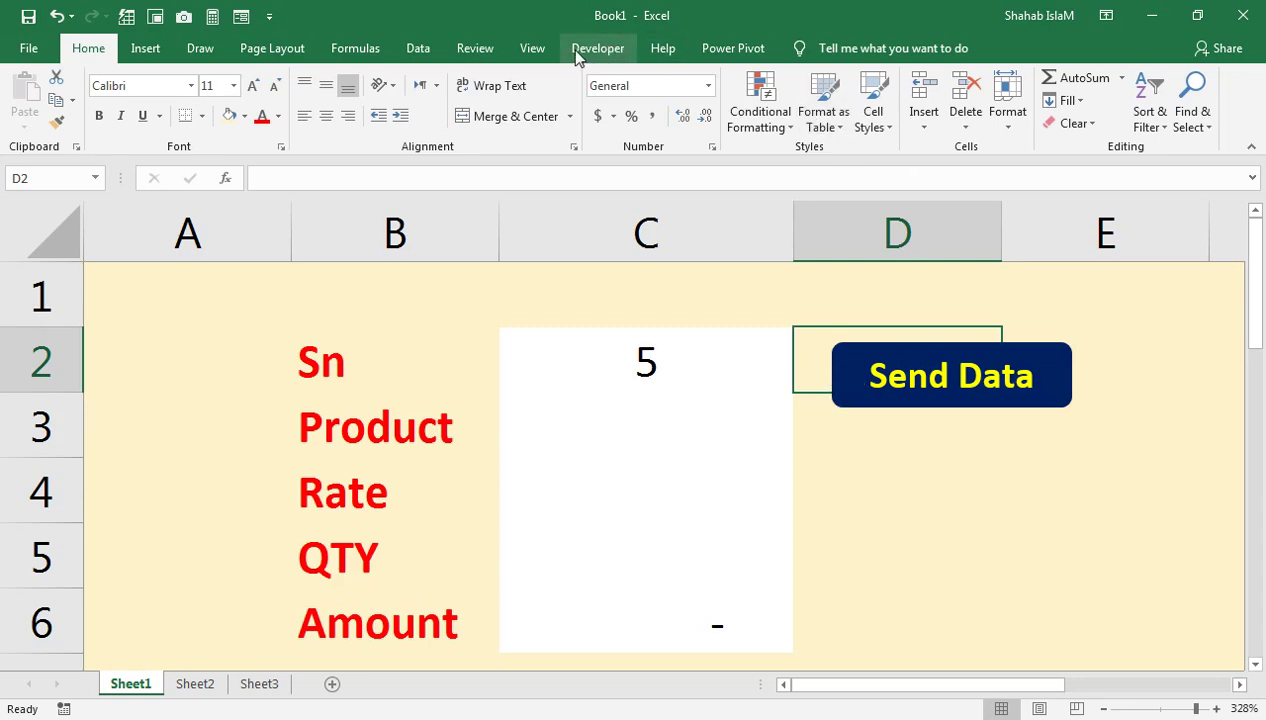
Open Macro1 for editing from the View Macros list
left_click(540, 50)
left_click(987, 118)
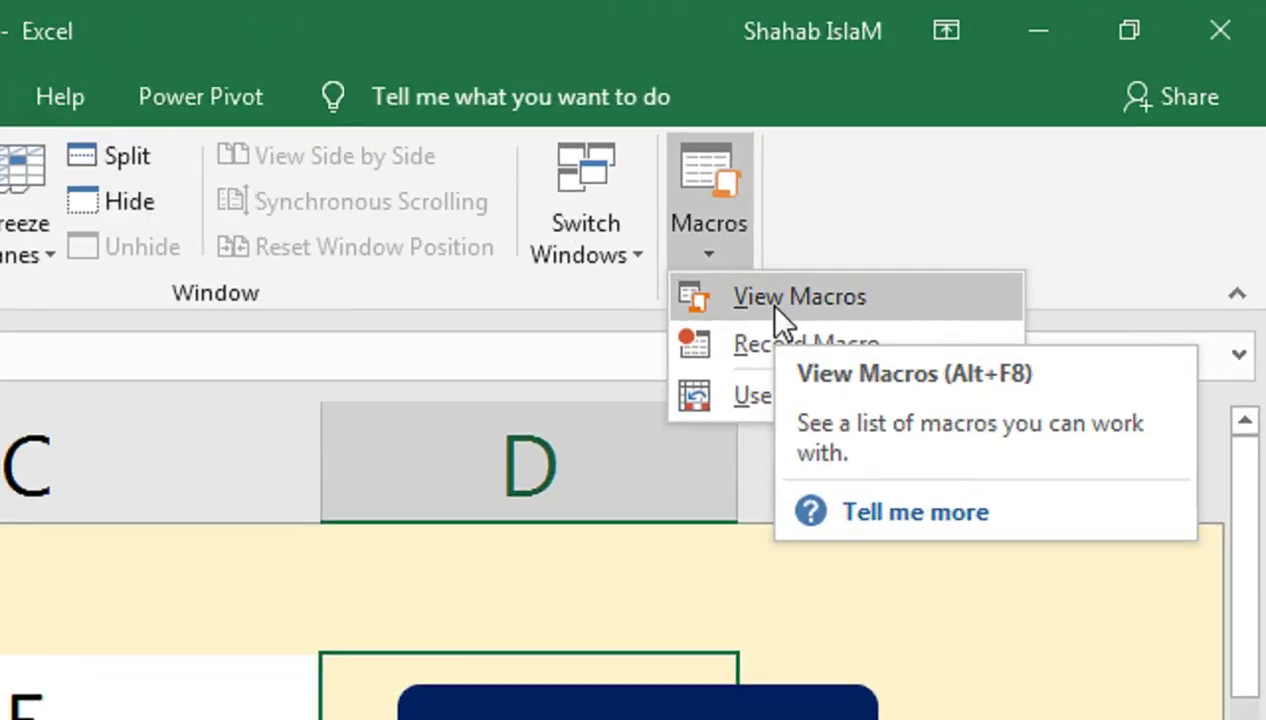
left_click(1012, 149)
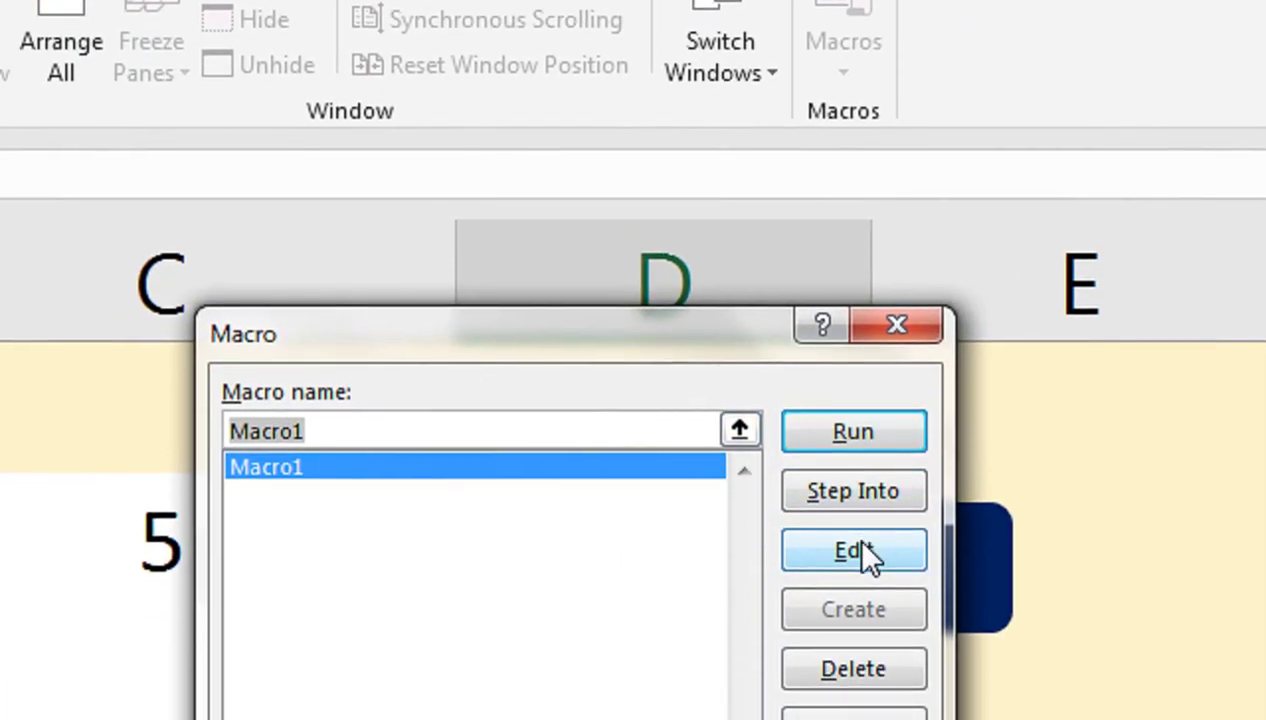
left_click(861, 544)
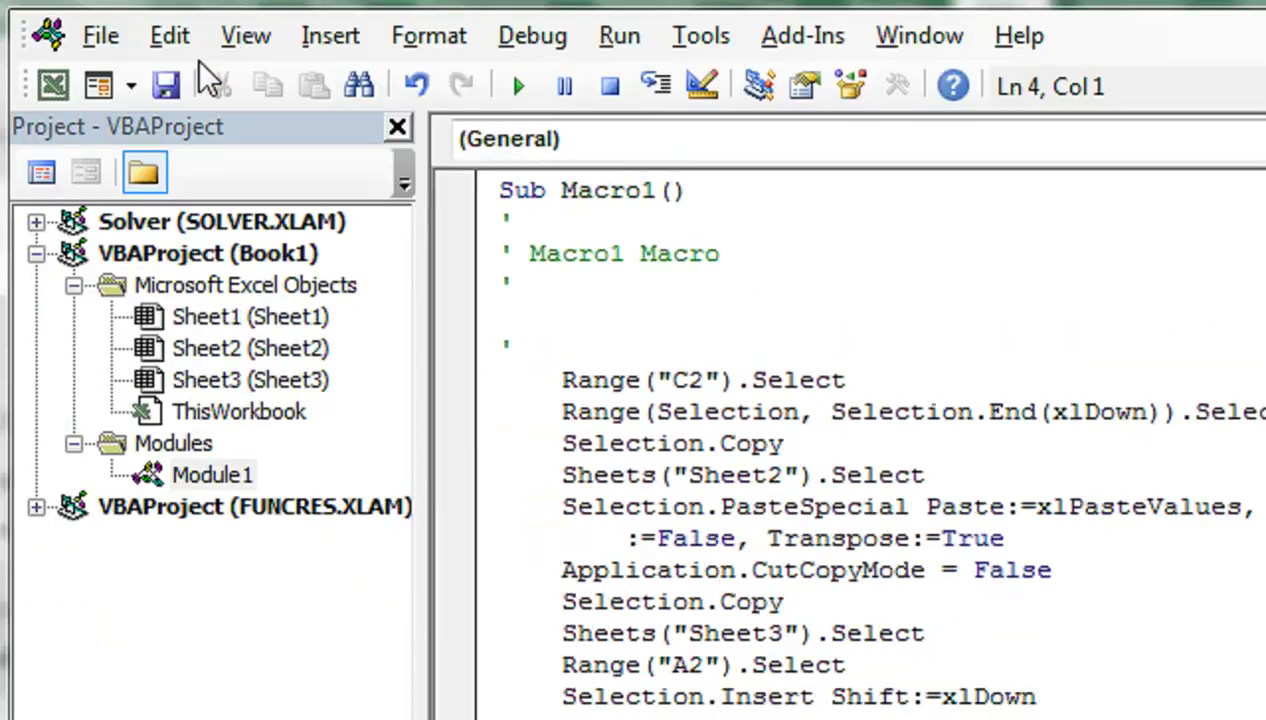
left_click(330, 35)
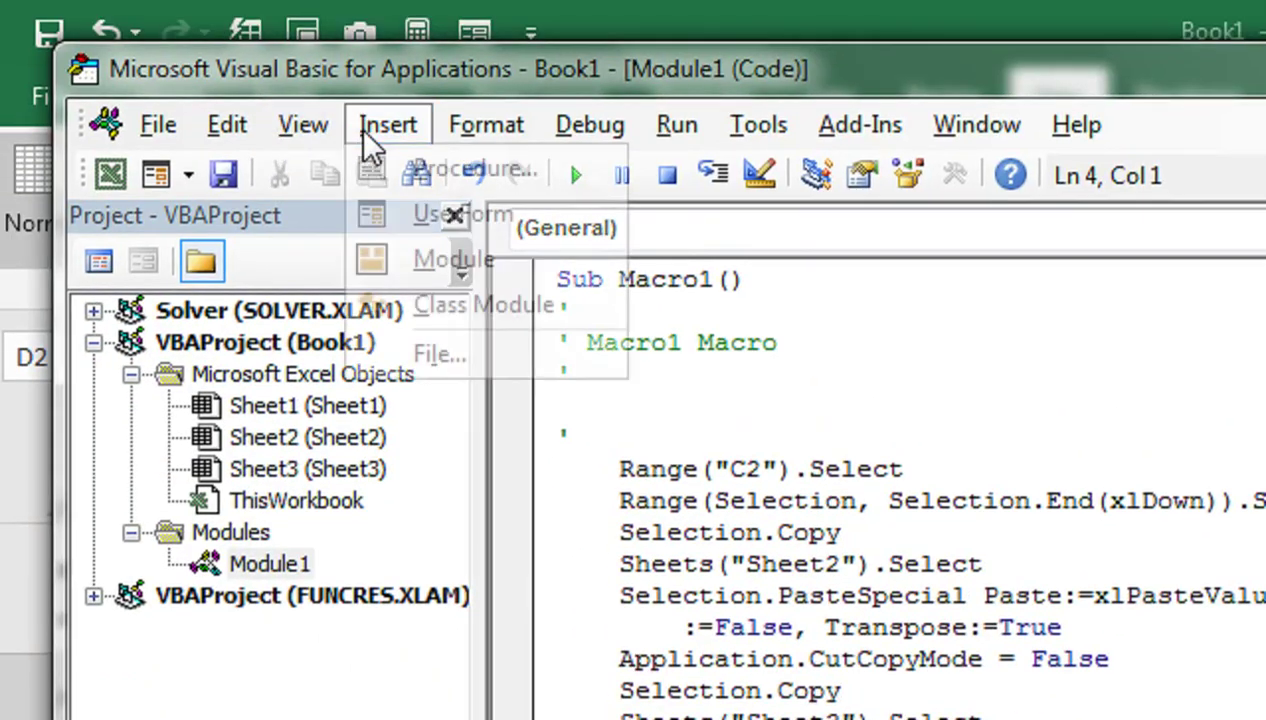
Insert a new UserForm and draw a Label across its upper area
left_click(440, 215)
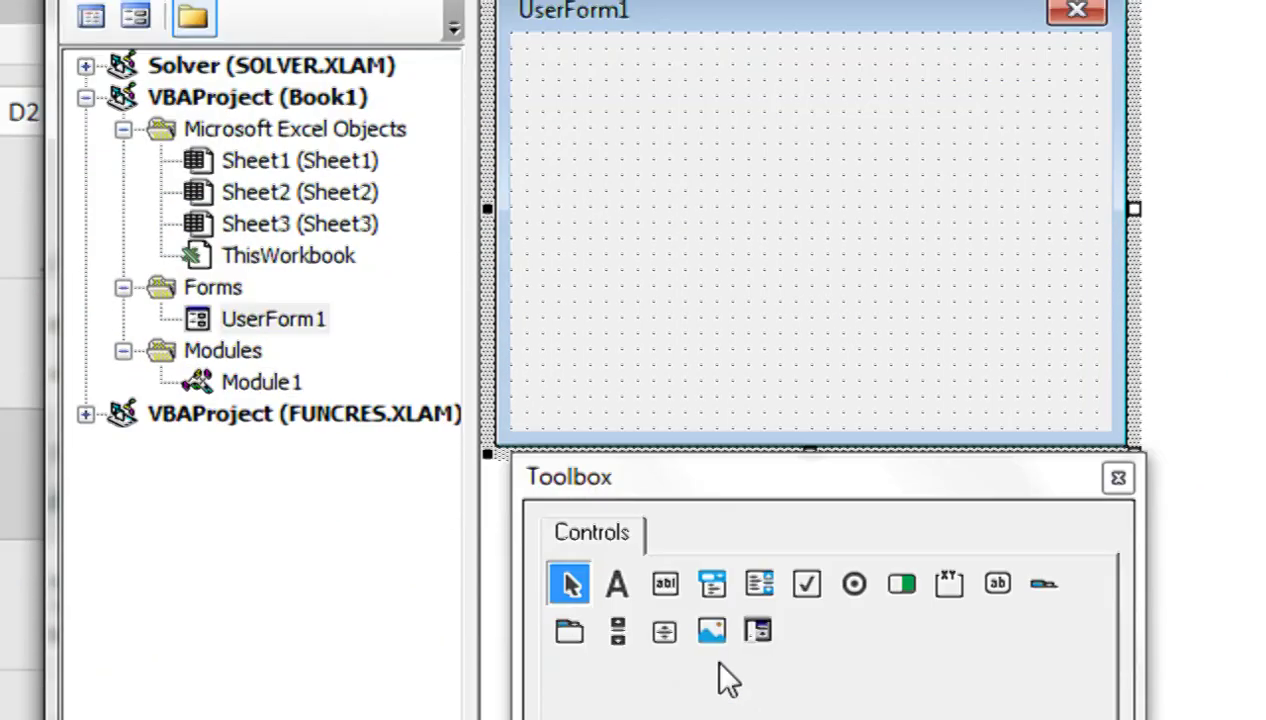
left_click(620, 585)
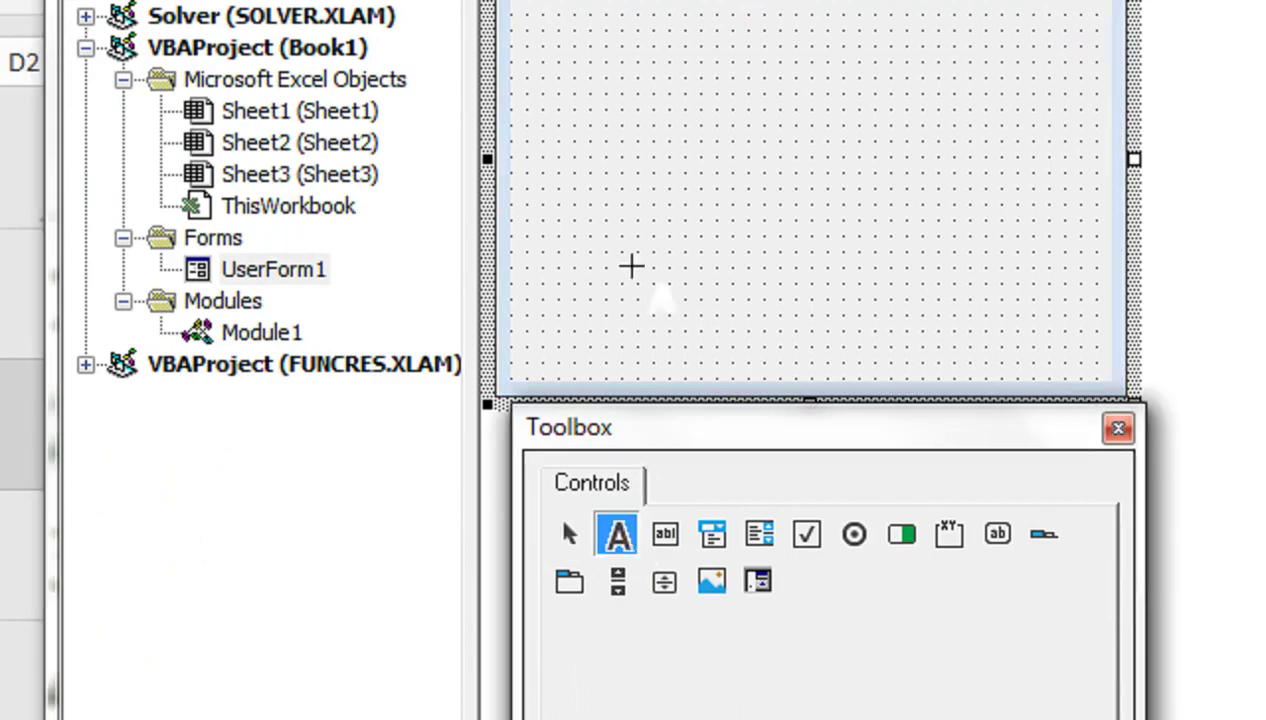
mouse_move(509, 174)
left_mouse_down()
mouse_move(963, 242)
mouse_move(985, 318)
left_mouse_up()
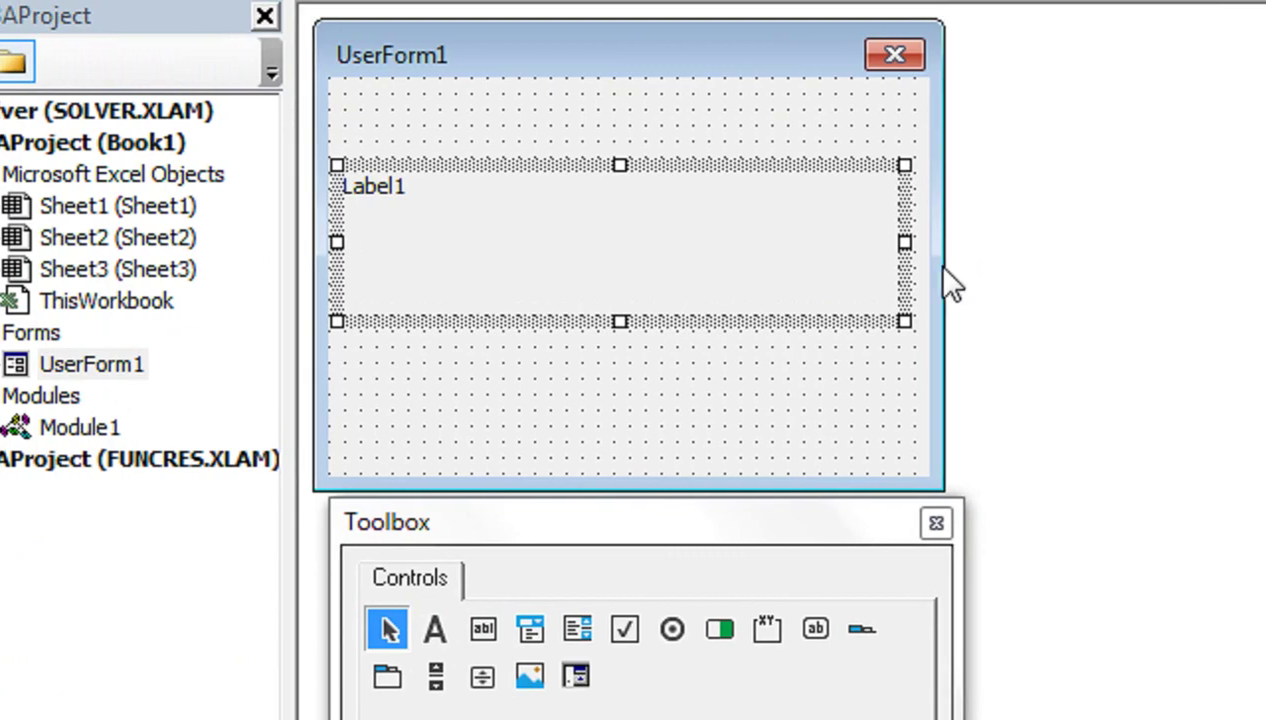
Widen UserForm1, stretch Label1 to span it, and place the cursor in the label text
left_click(938, 270)
left_click_drag(944, 249, 1130, 249)
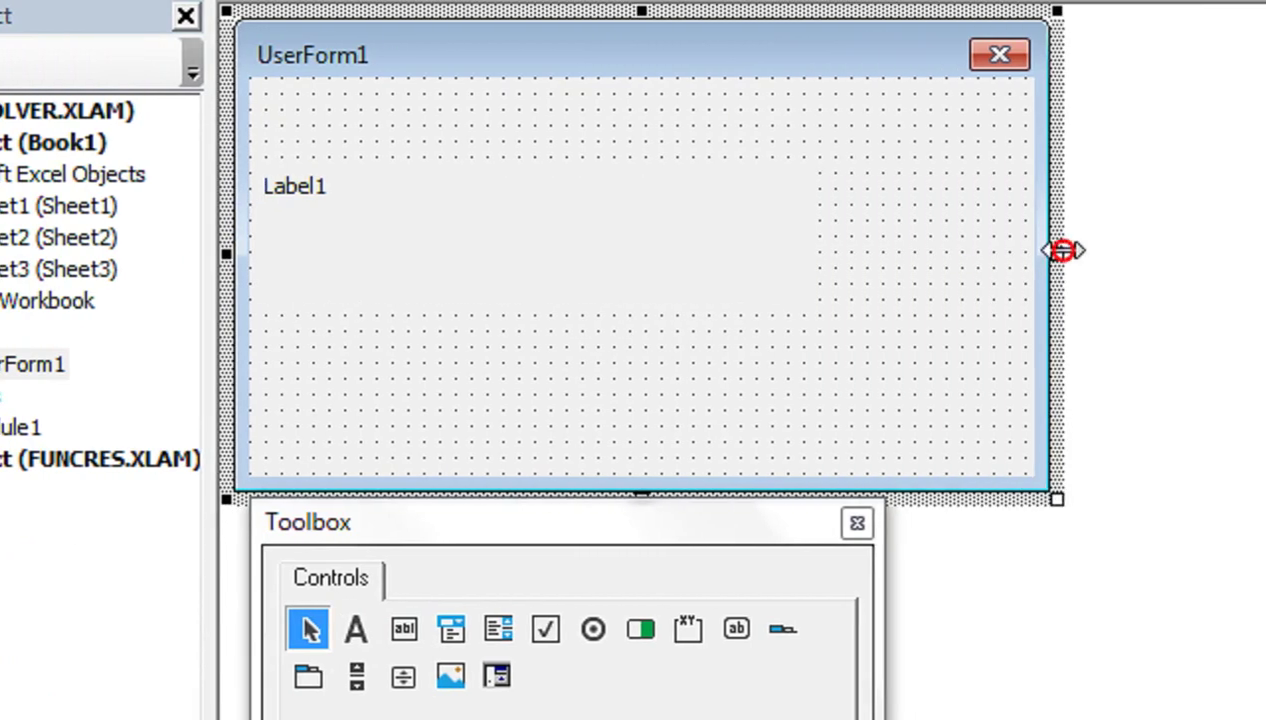
left_click_drag(731, 242, 918, 242)
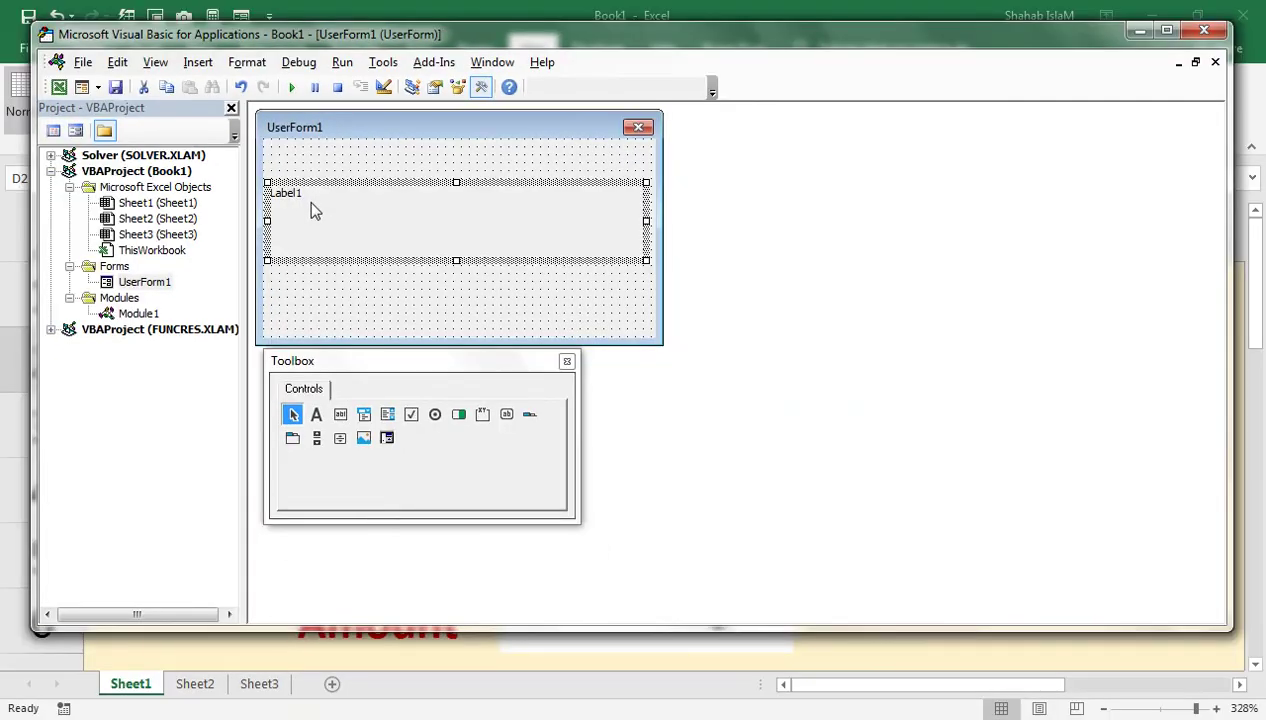
left_click(353, 310)
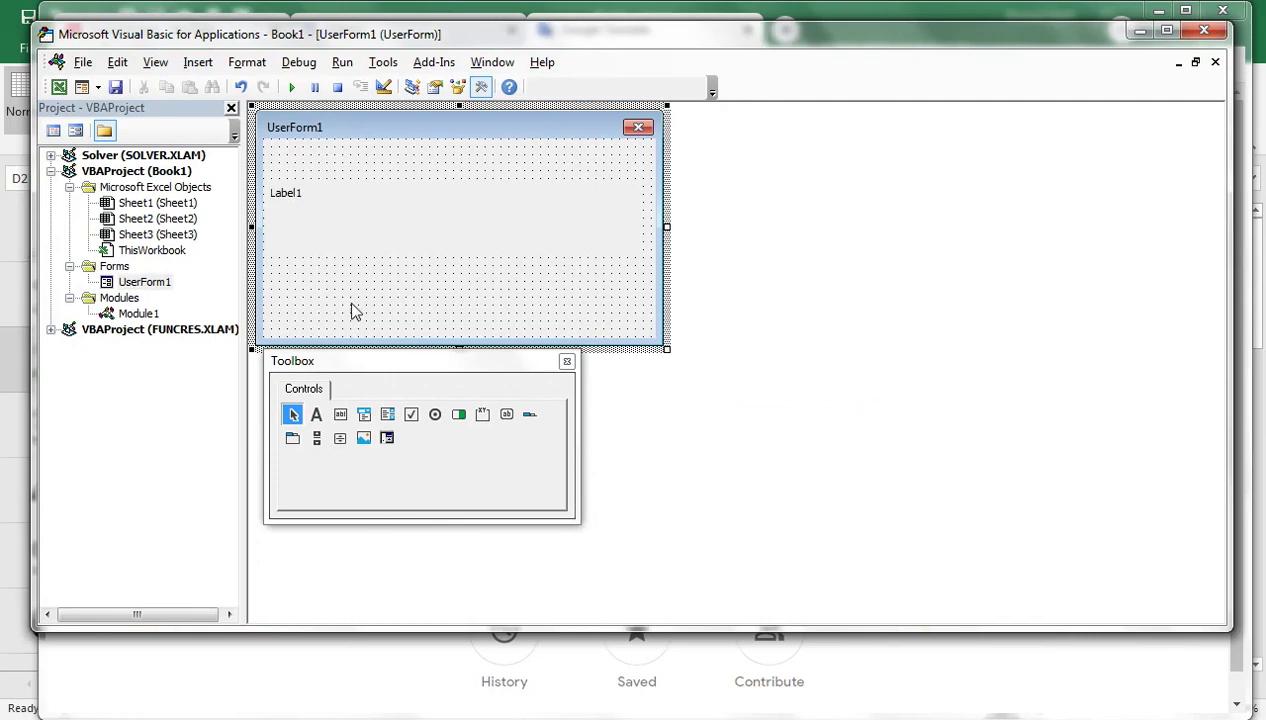
left_click(299, 198)
left_click(297, 197)
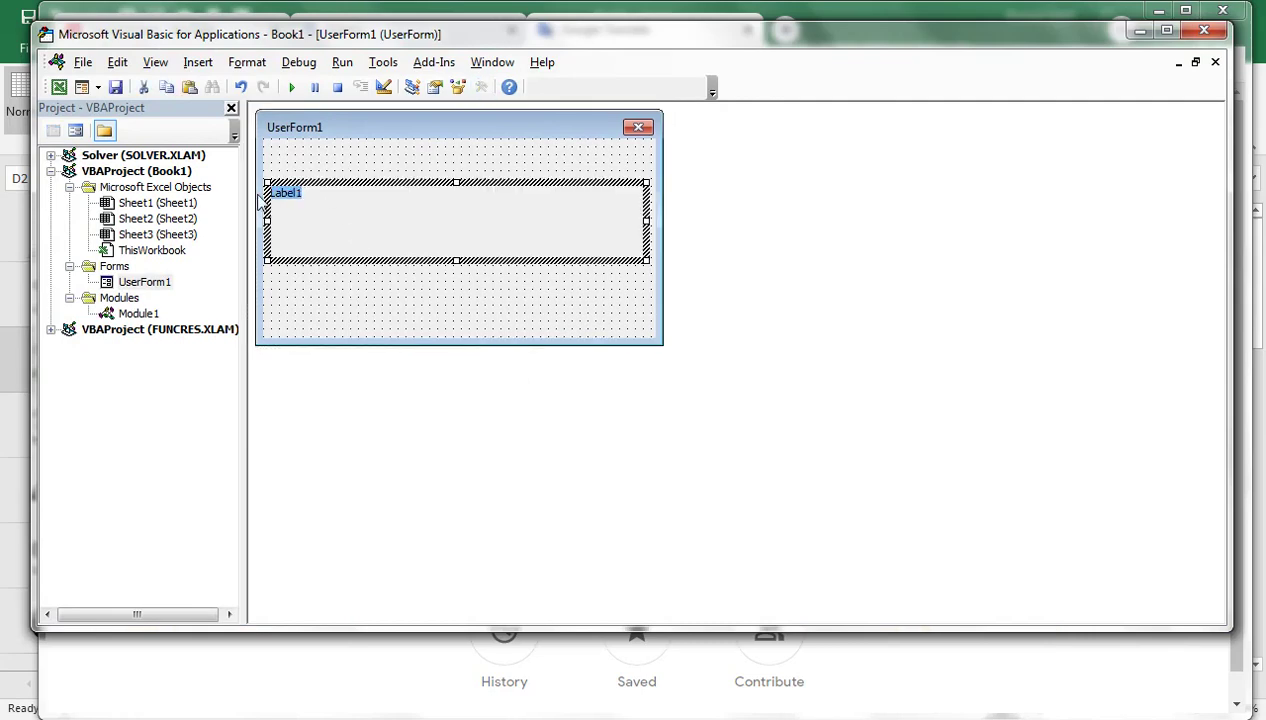
Paste 'Your Data Have Been Send Successfully' into the label and format it bold 12-point Tahoma
type("Your Data Have Been Send Successfully")
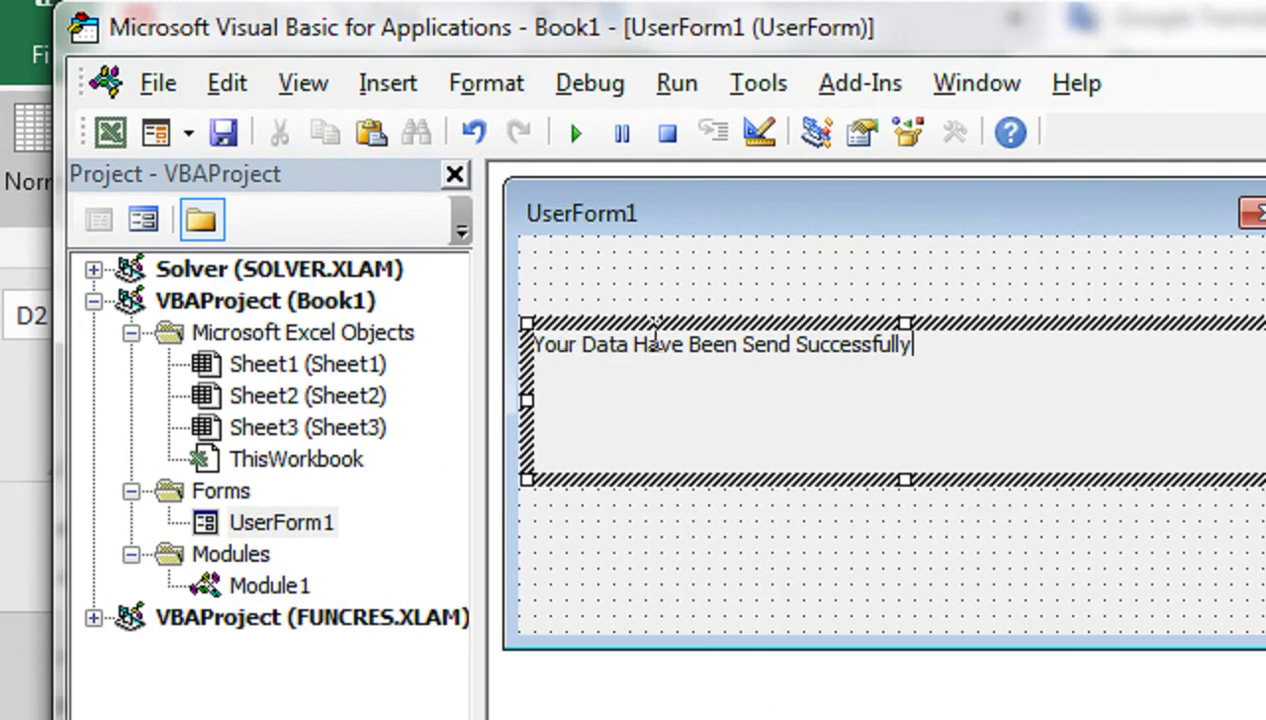
left_click_drag(958, 347, 542, 372)
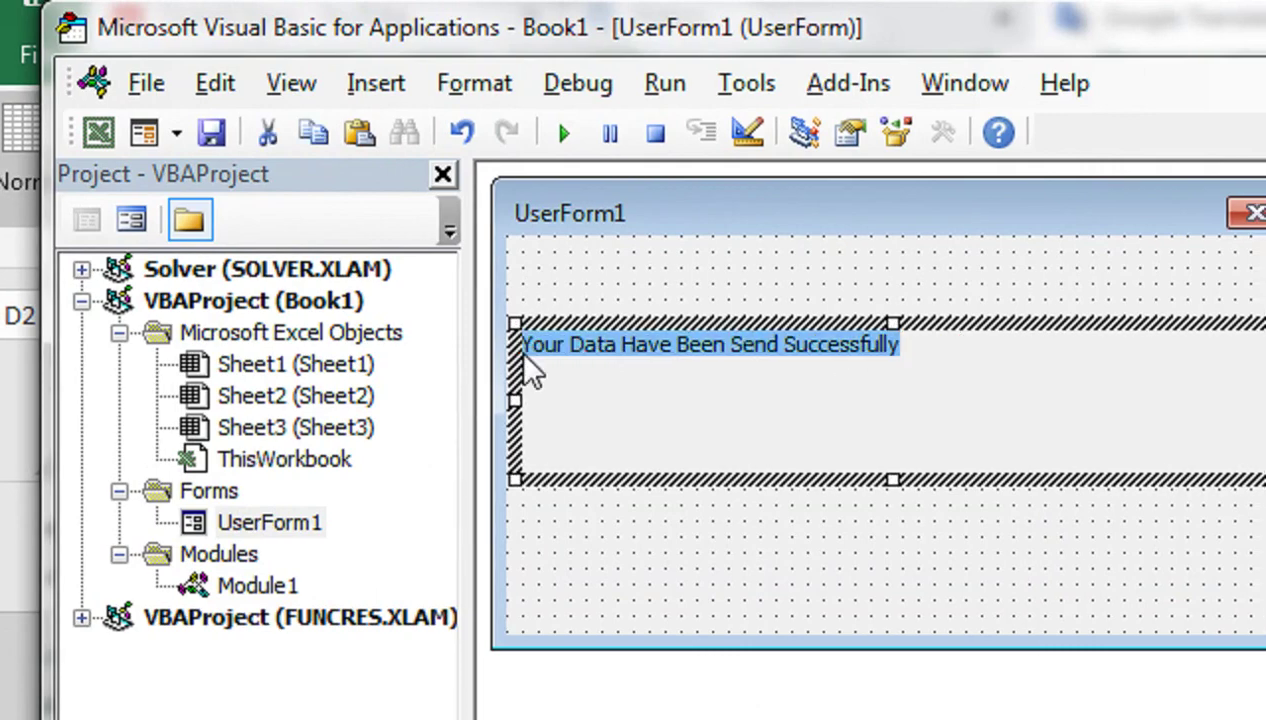
right_click(634, 404)
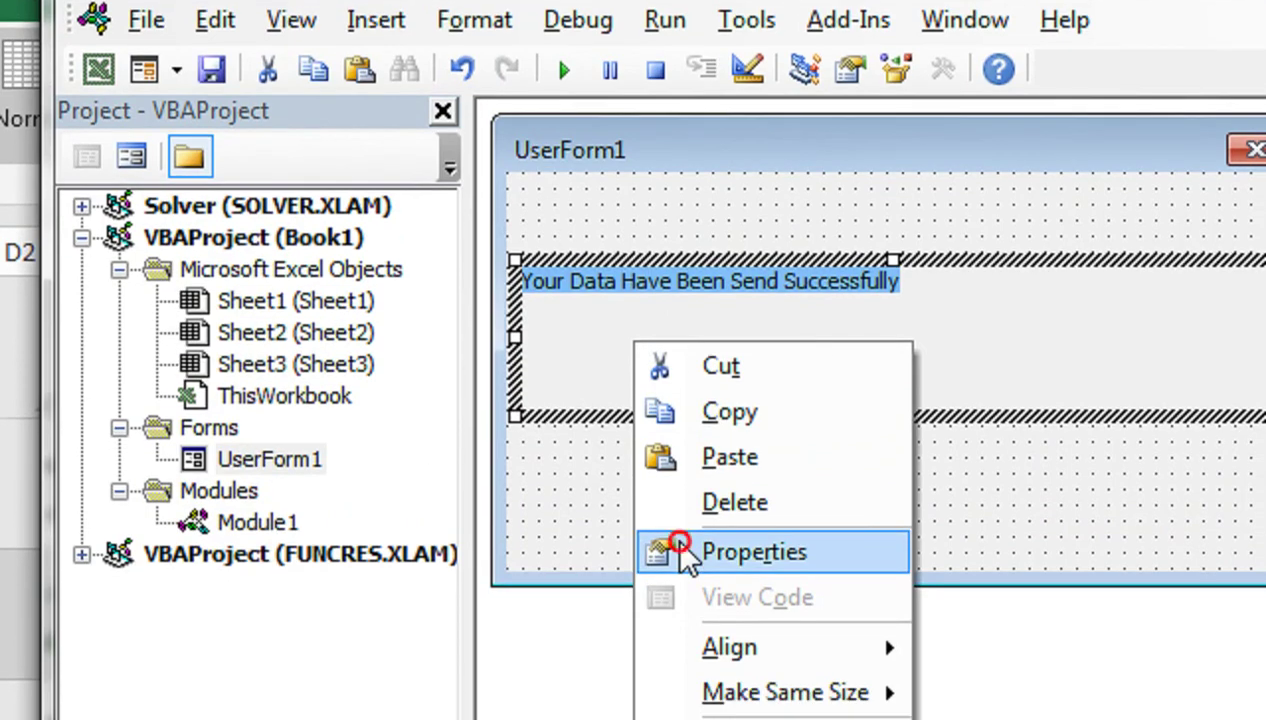
left_click(680, 550)
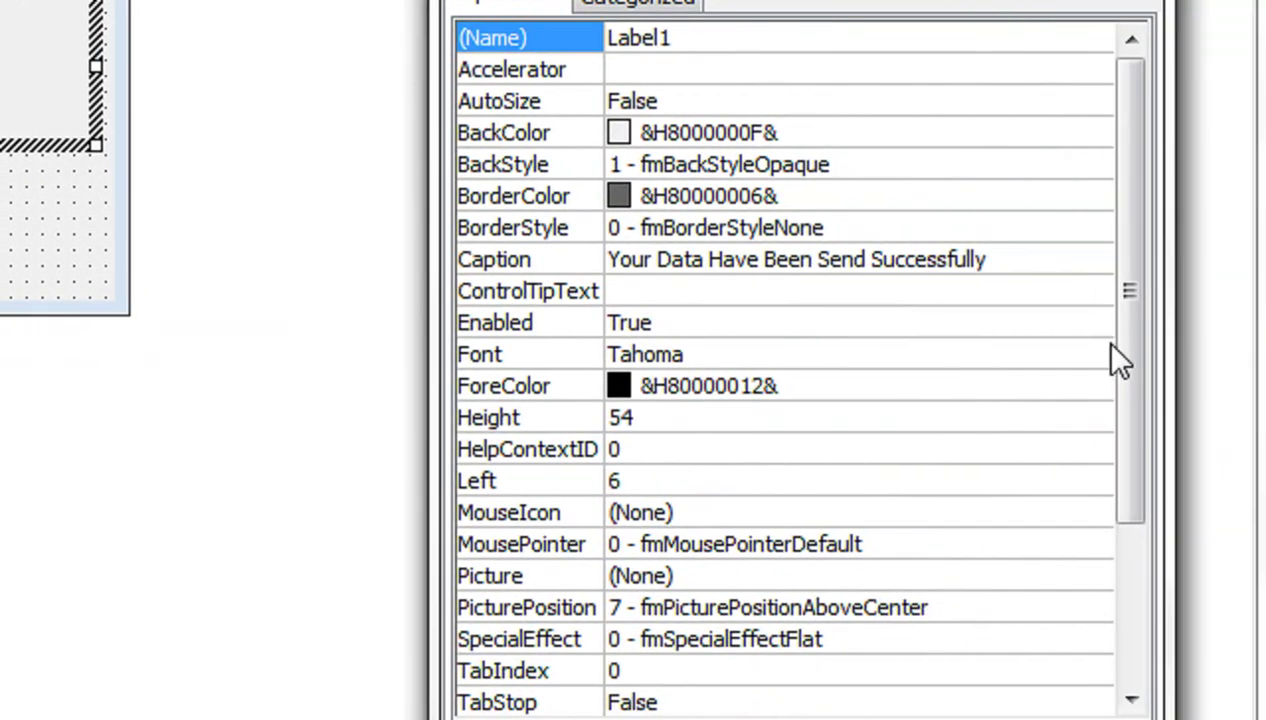
left_click(1108, 354)
left_click(1104, 356)
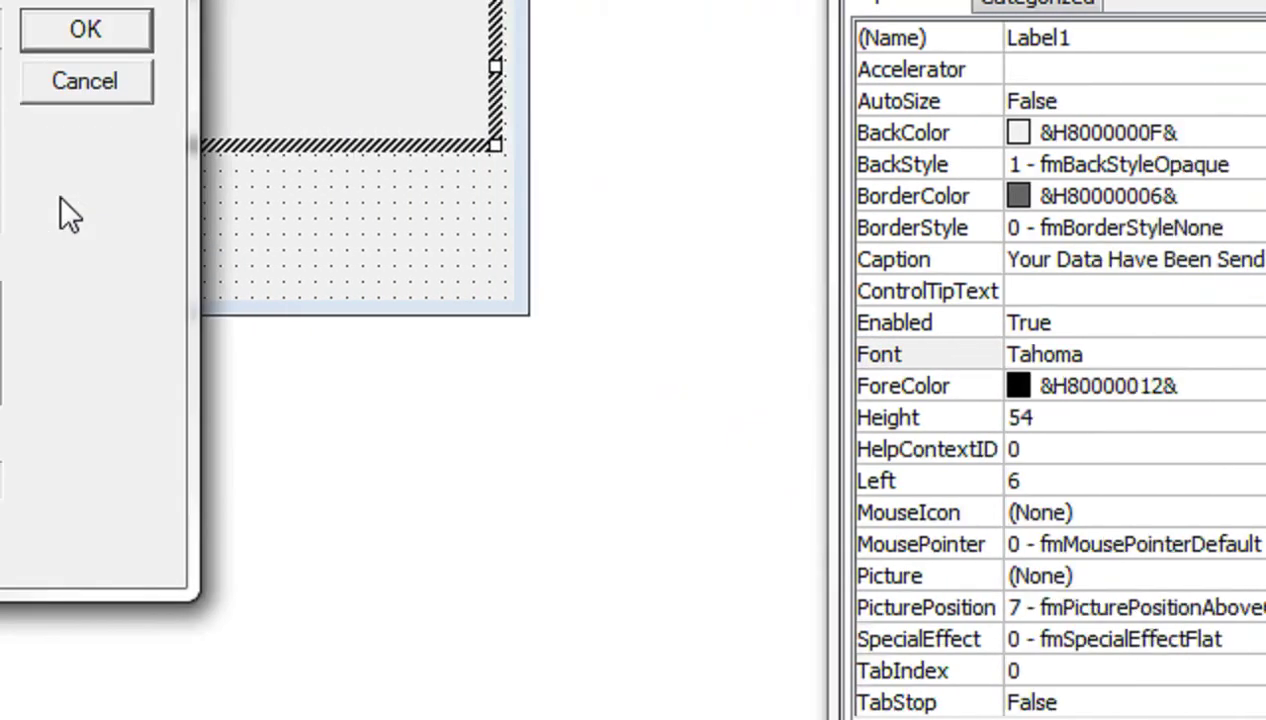
left_click(312, 177)
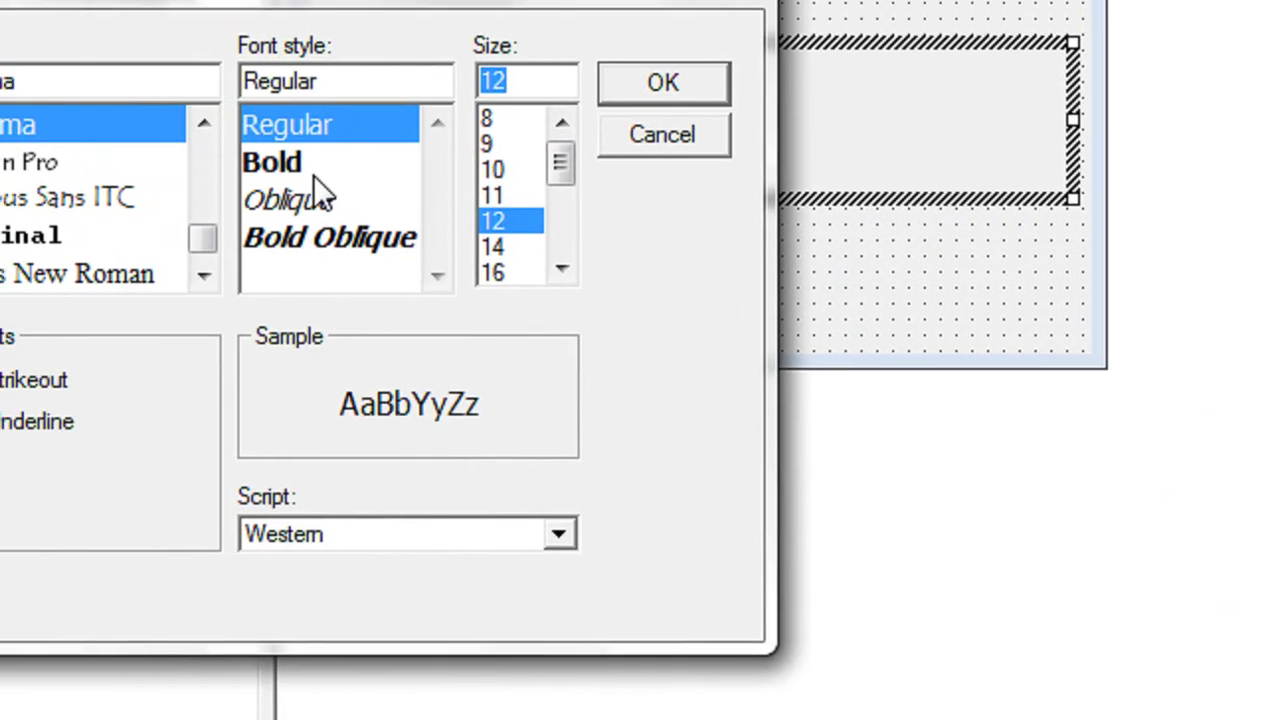
left_click(295, 164)
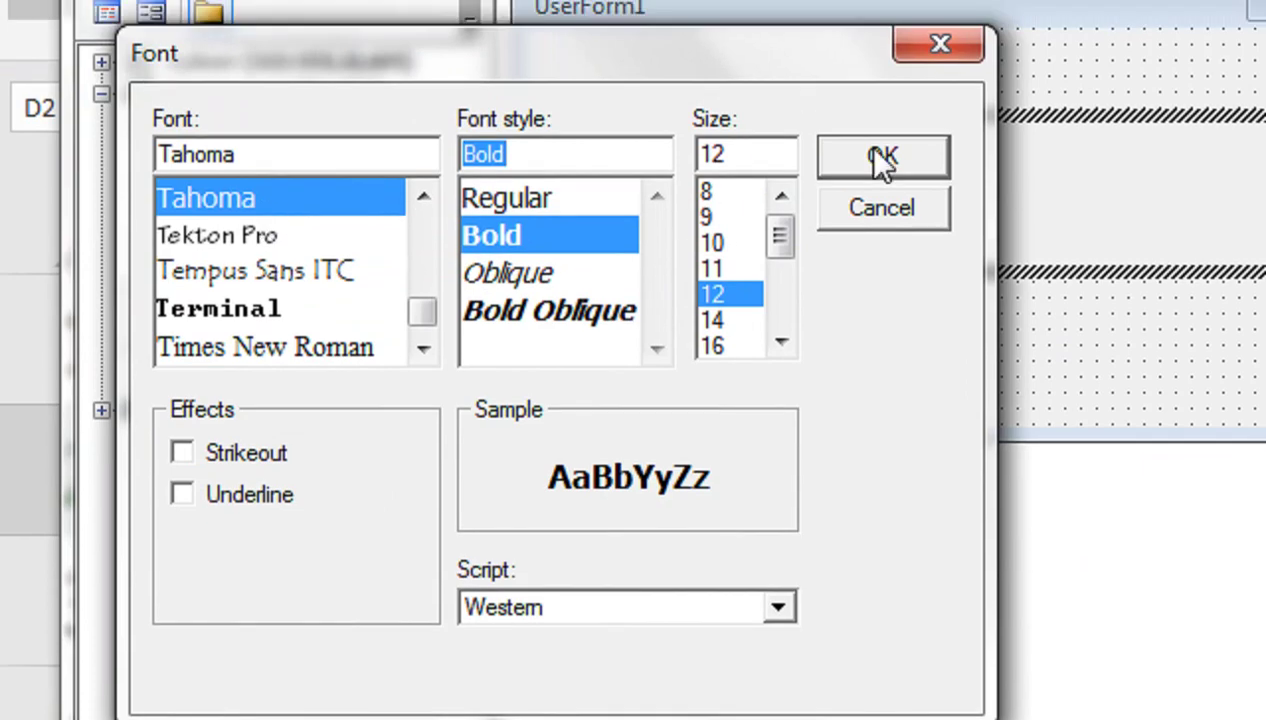
left_click(880, 160)
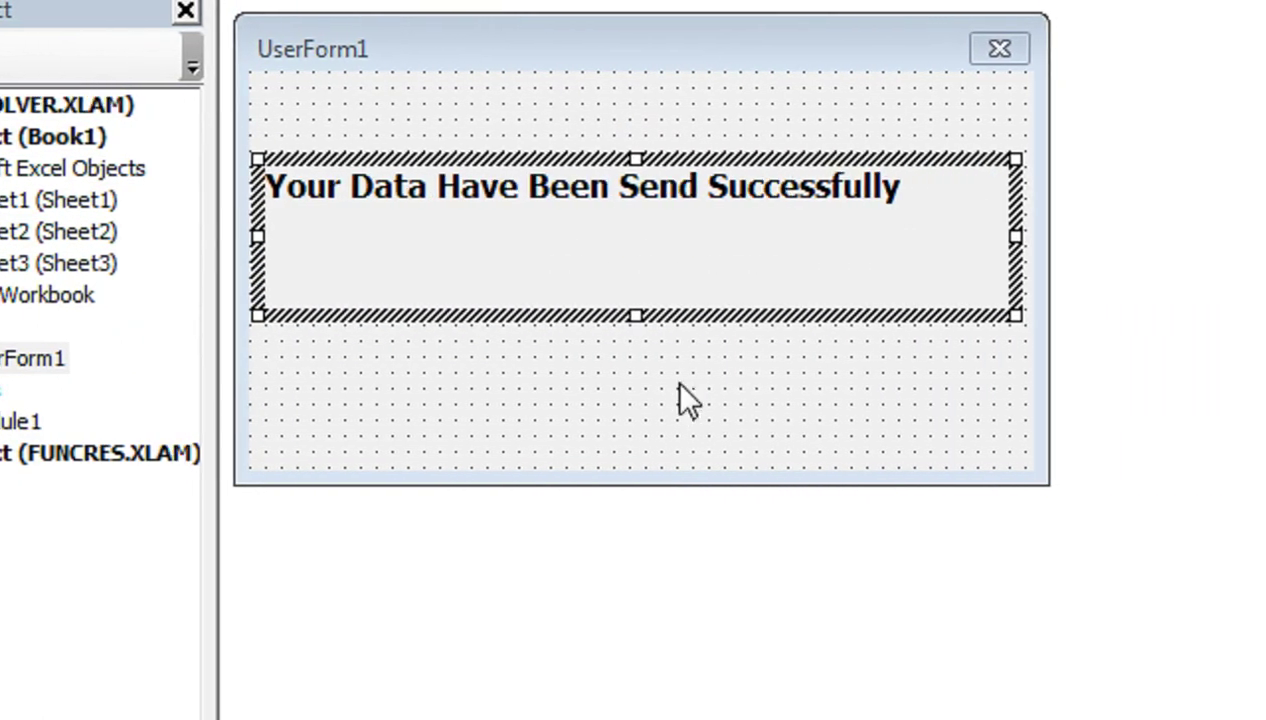
left_click(637, 467)
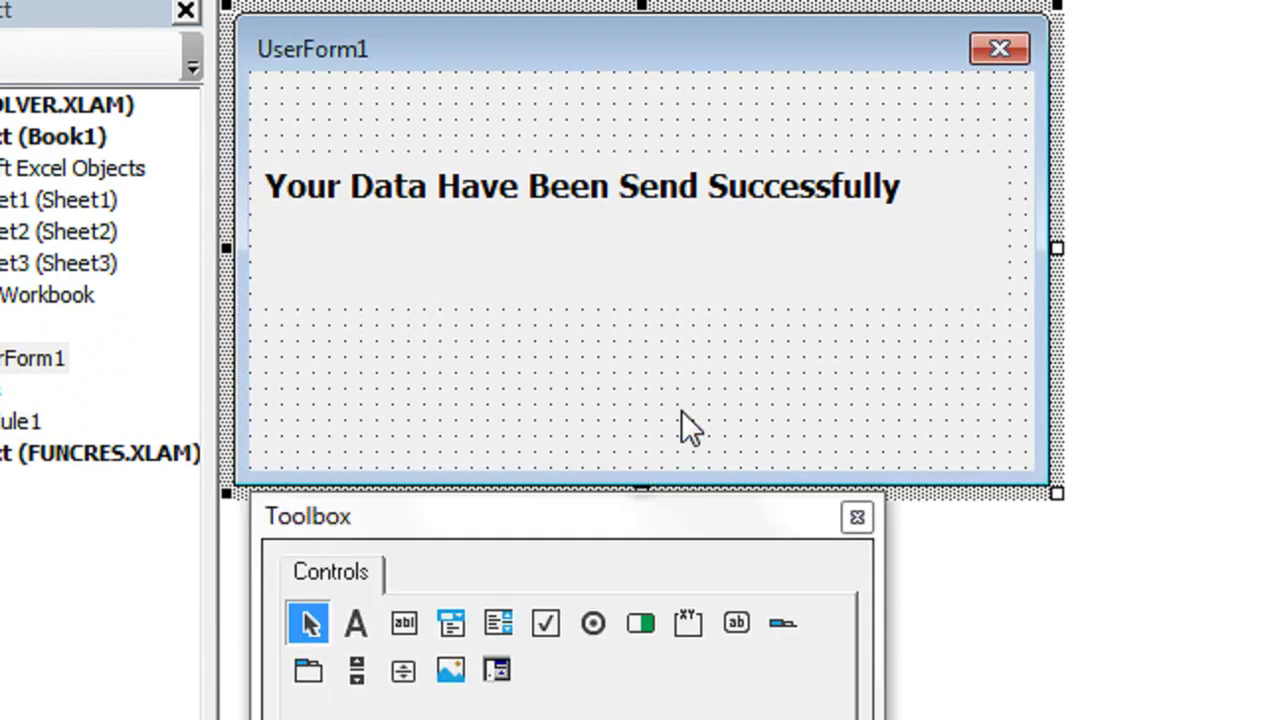
Shorten UserForm1 and set the label's TextAlign to 2 - fmTextAlignCenter
left_click_drag(632, 510, 632, 545)
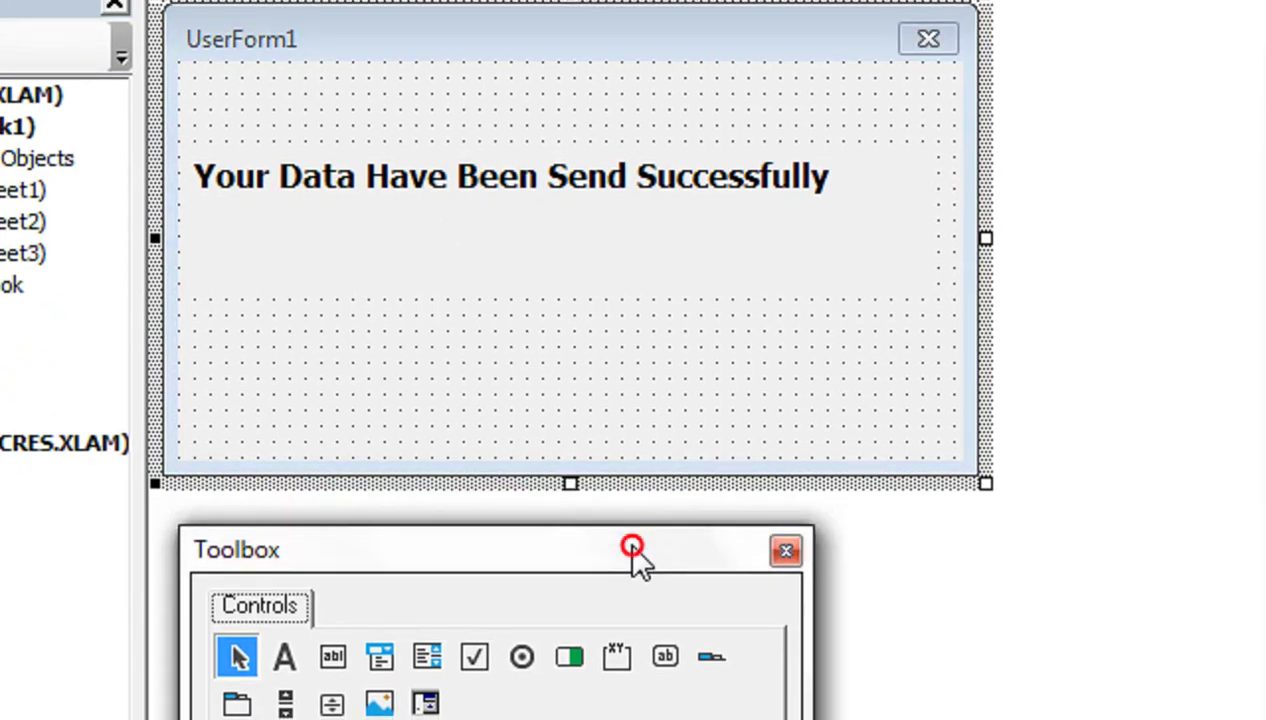
left_click_drag(570, 481, 570, 373)
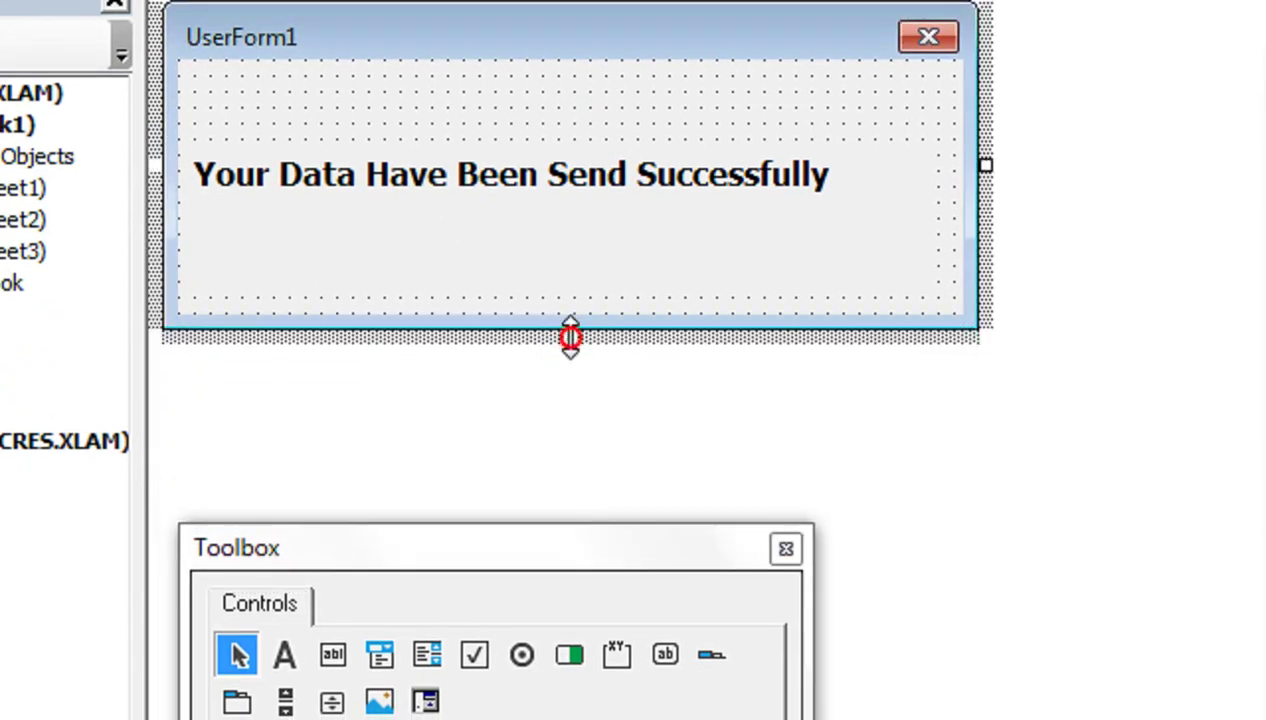
left_click(805, 208)
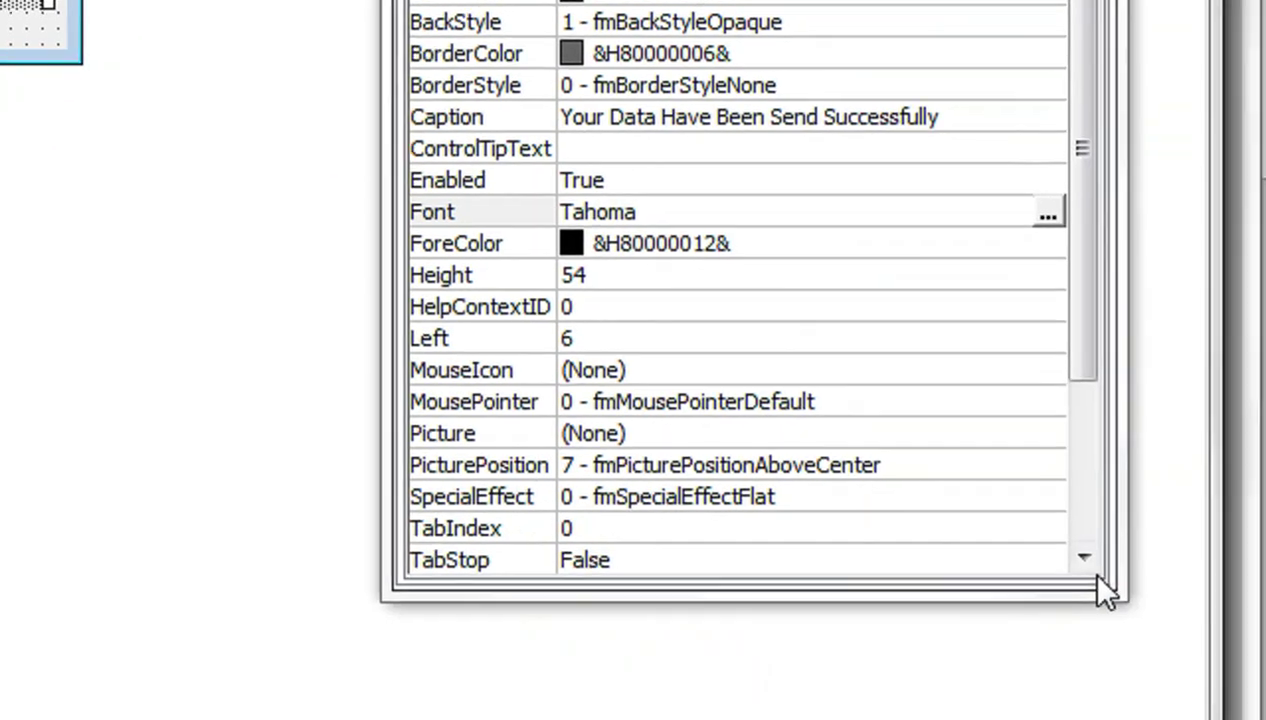
left_click(1066, 533)
left_click(1066, 533)
left_click(1066, 533)
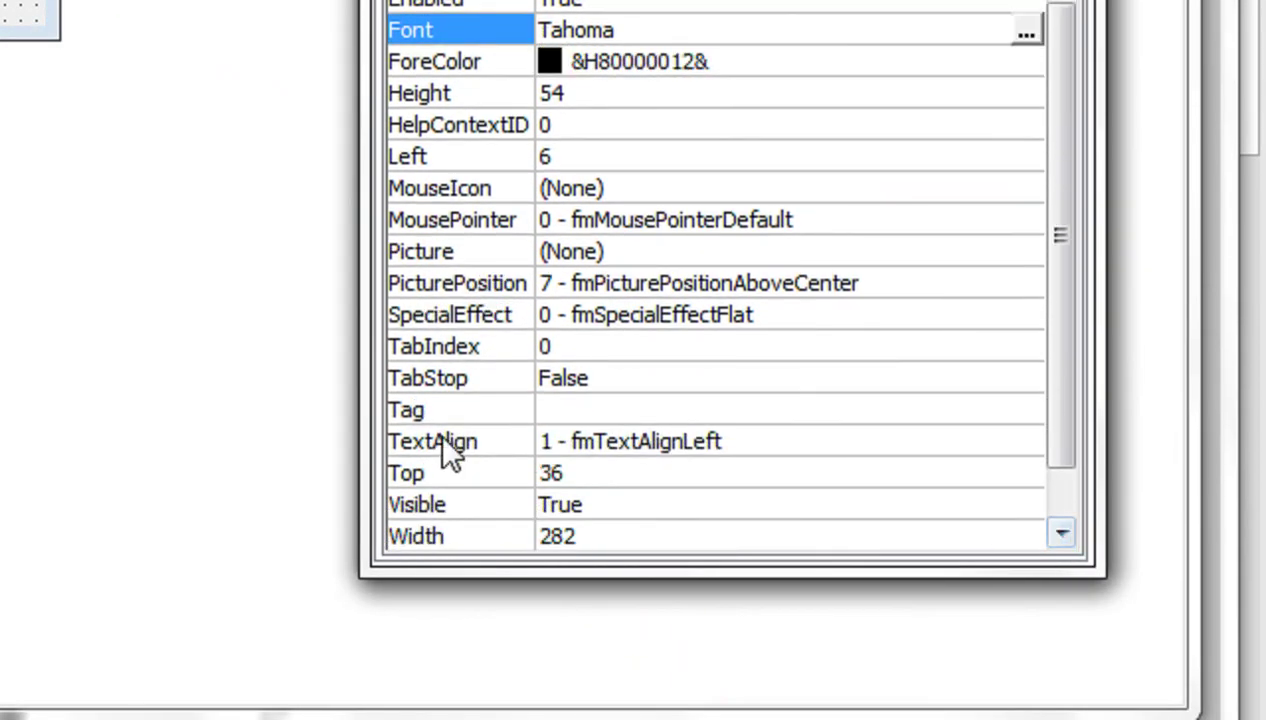
left_click(782, 430)
left_click(1030, 443)
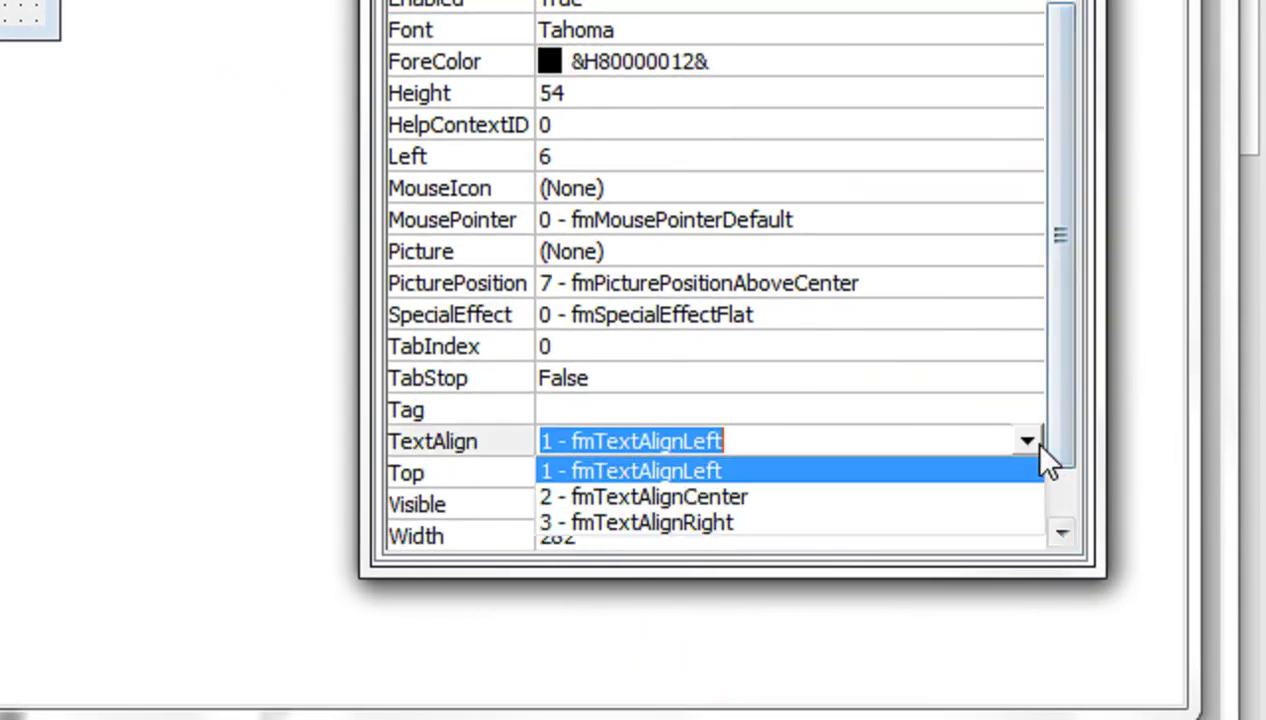
left_click(738, 498)
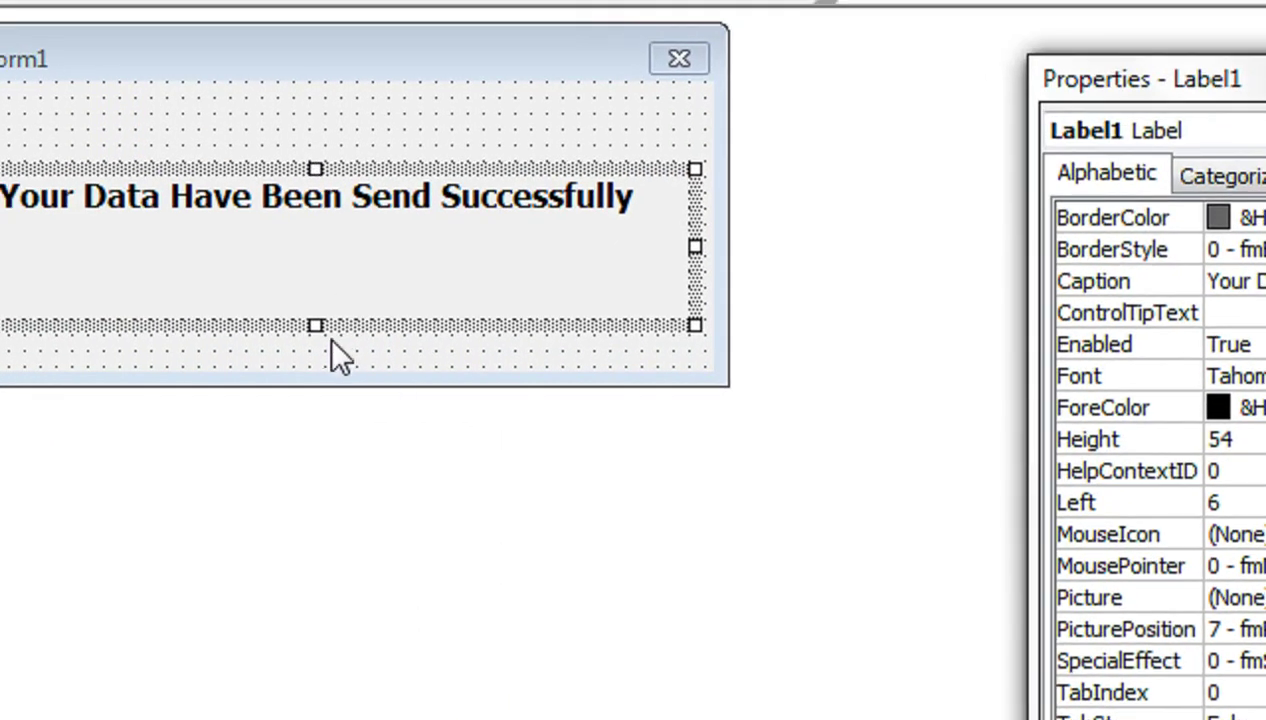
Reduce the label's height to 30 and open Module1's Macro1 code
left_click_drag(320, 322, 333, 274)
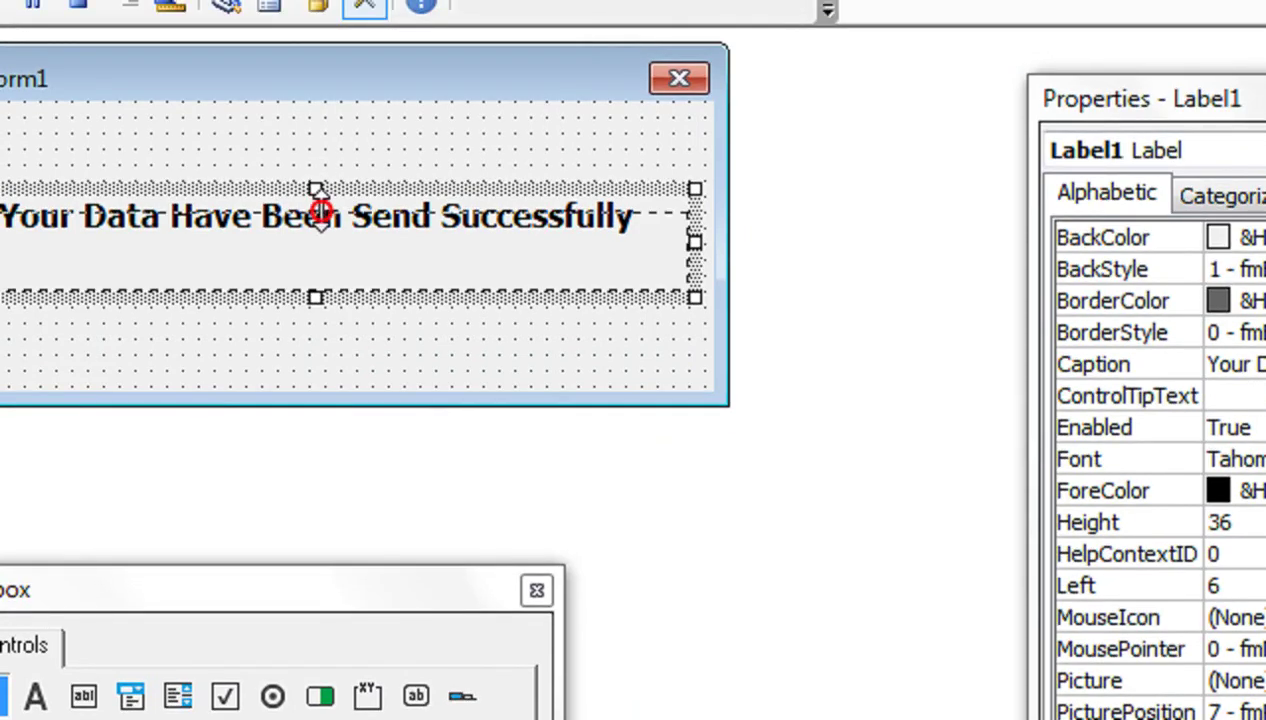
left_click_drag(316, 185, 318, 203)
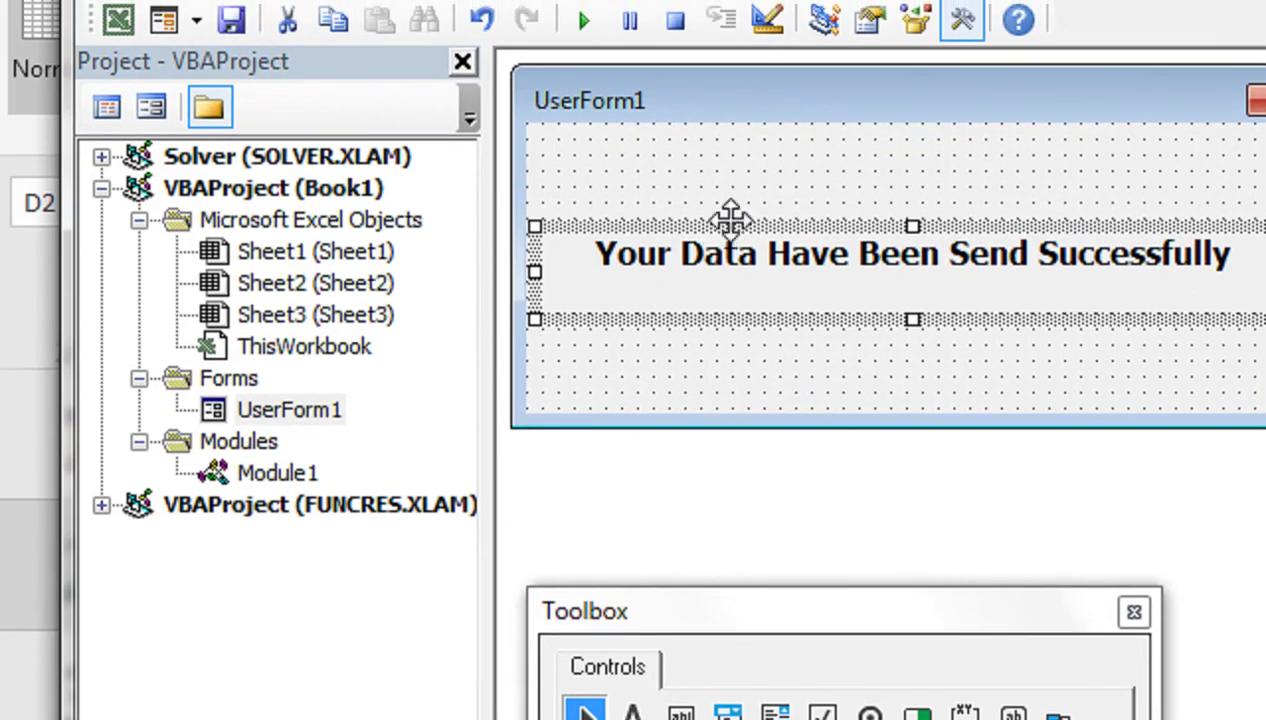
double_click(274, 471)
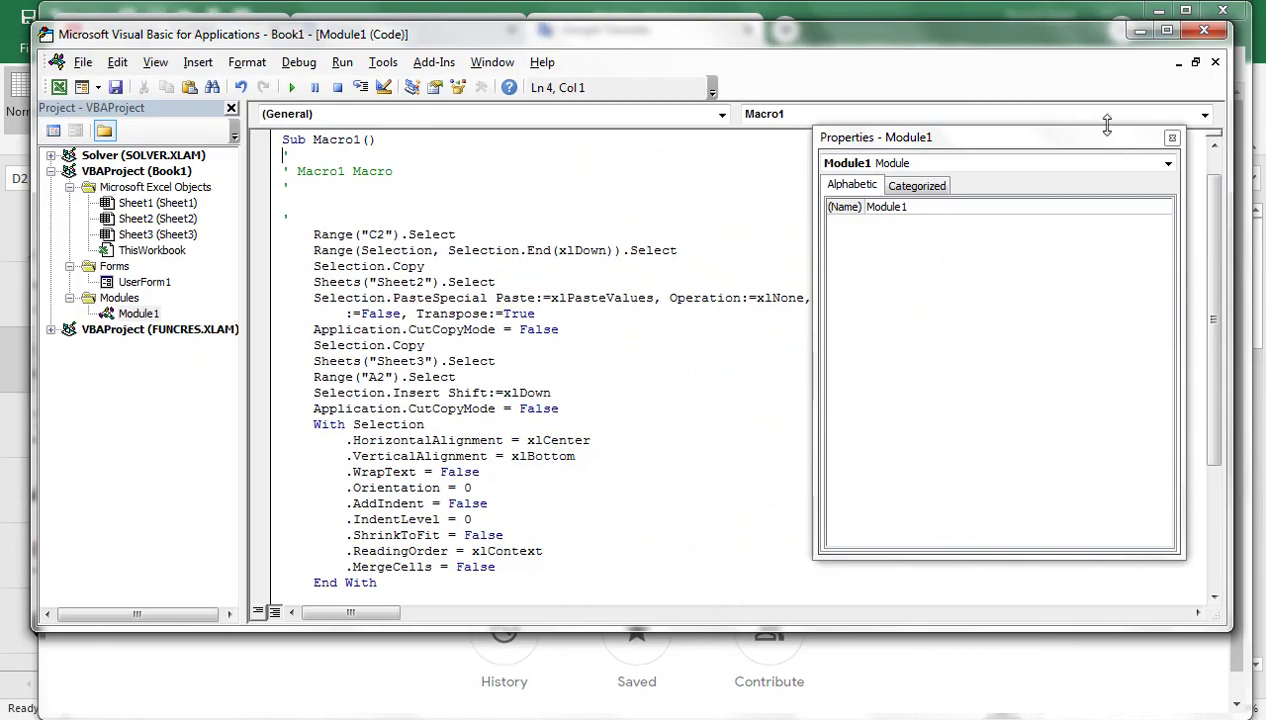
Add UserForm1.Show after the .MergeCells = False line in Macro1 and run it
left_click(1172, 139)
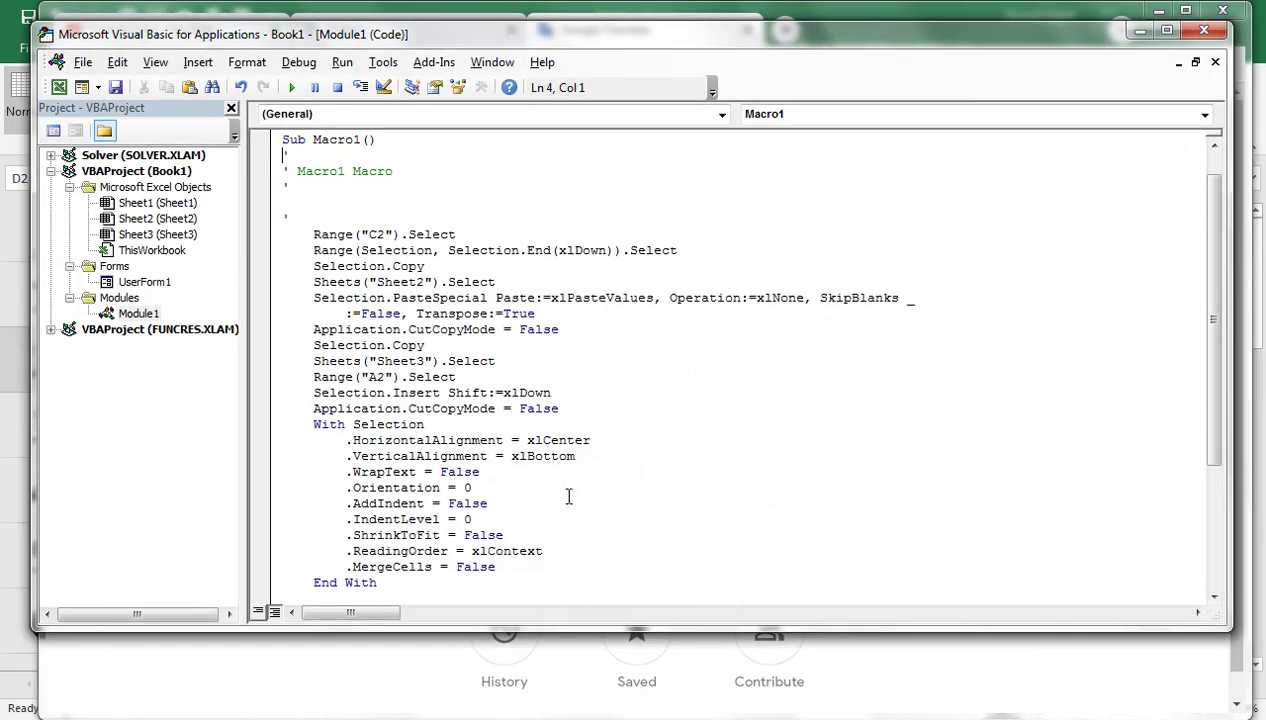
left_click(500, 567)
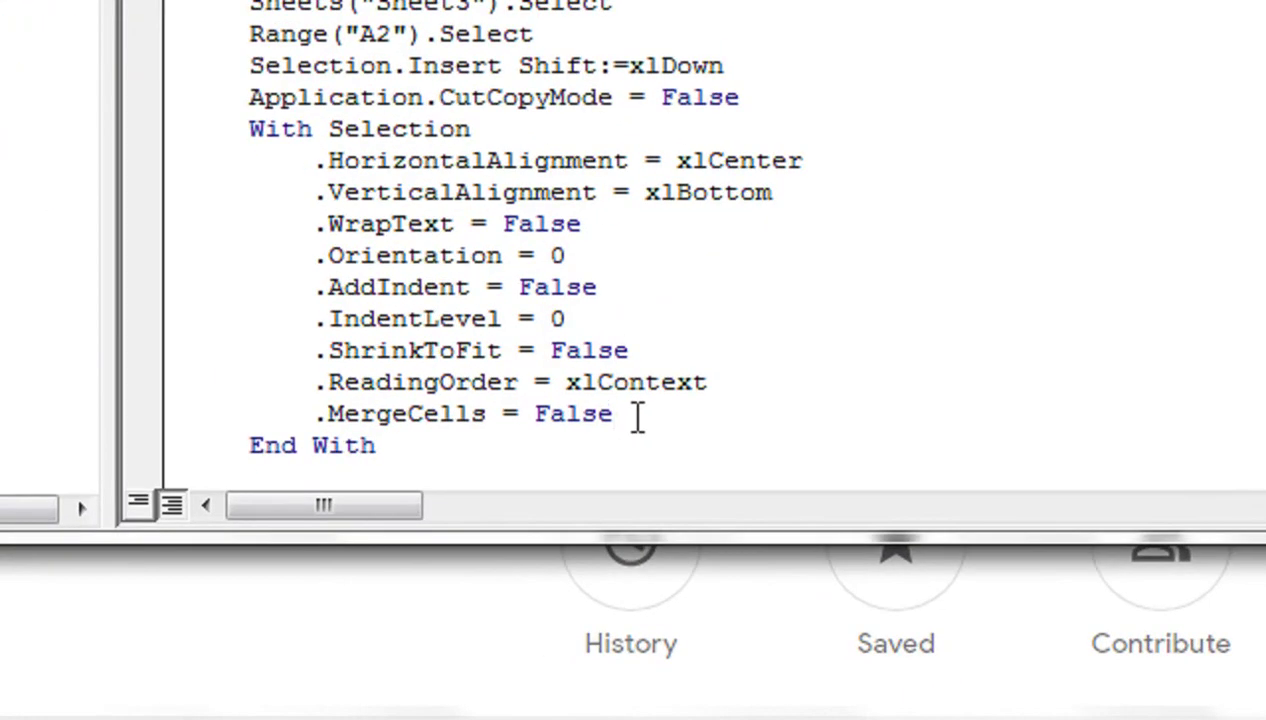
key("Return")
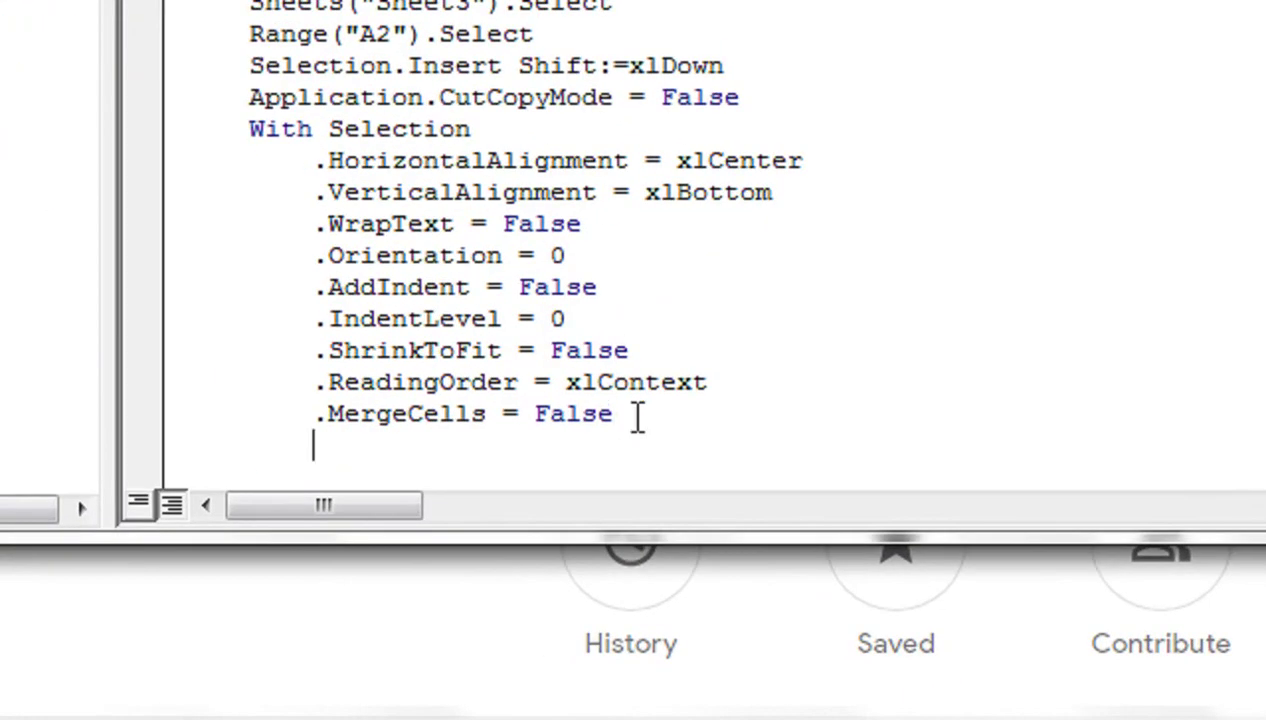
type("UserForm1")
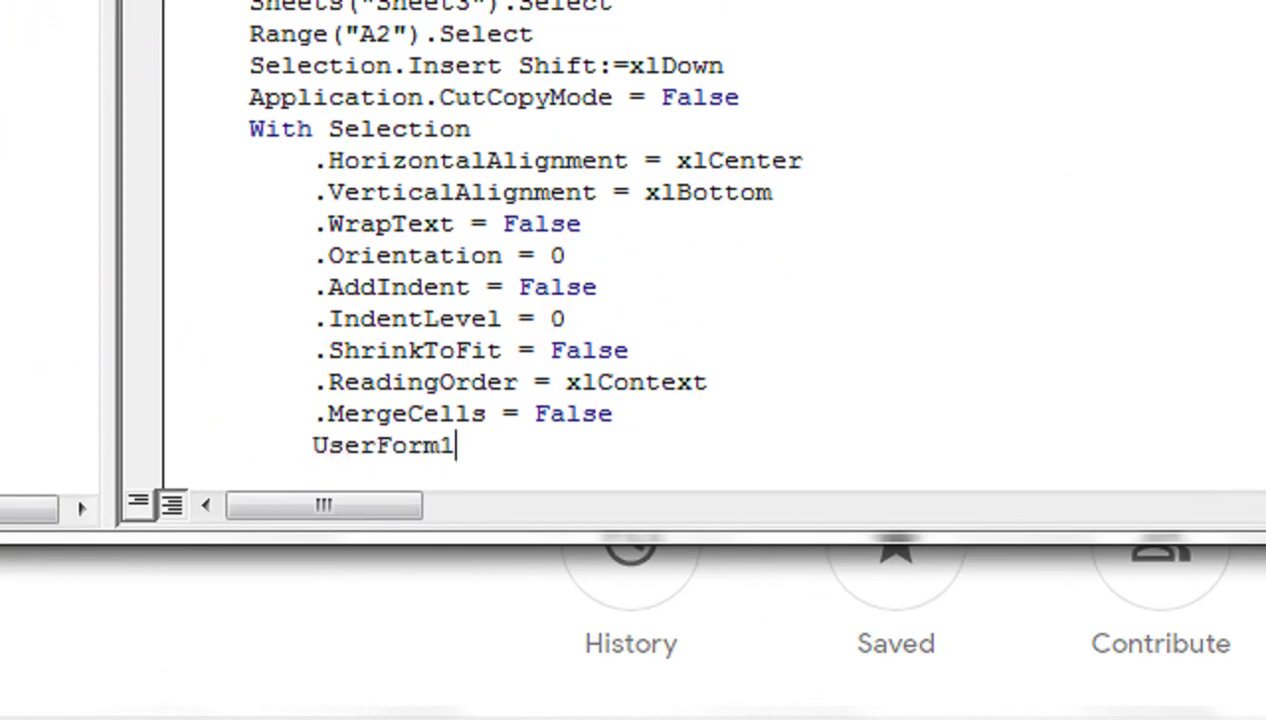
type(".")
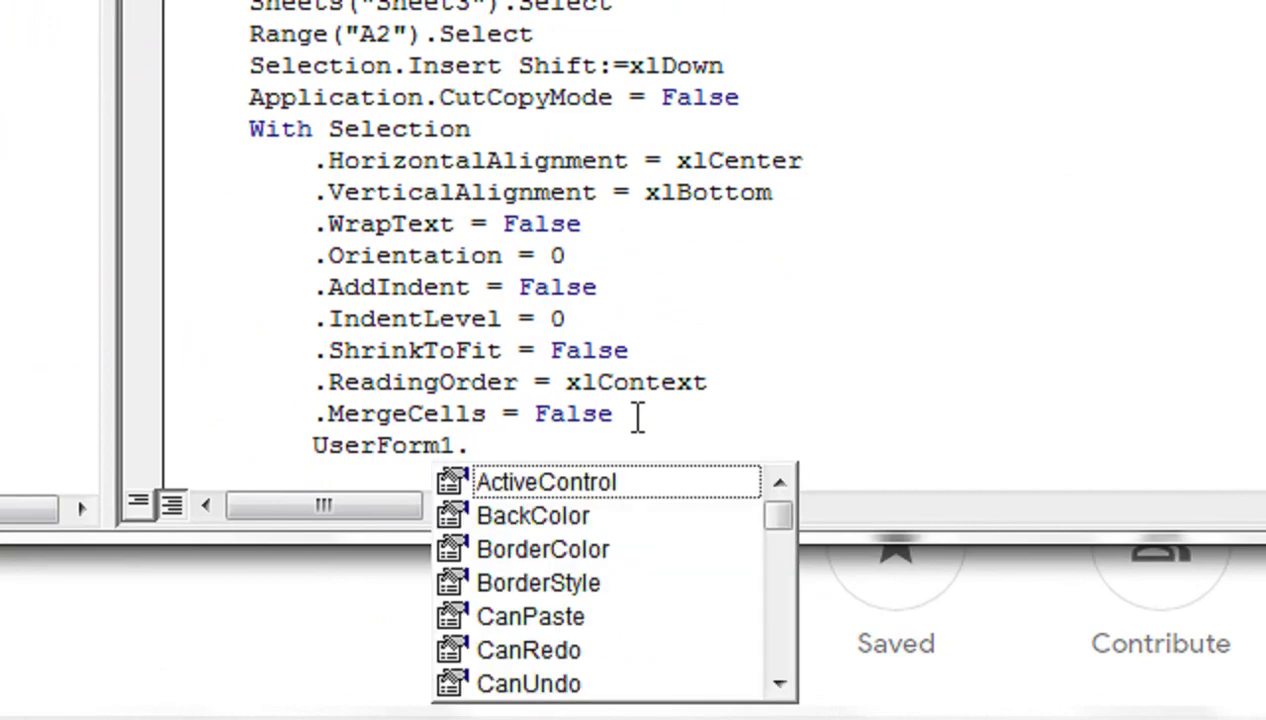
type("S")
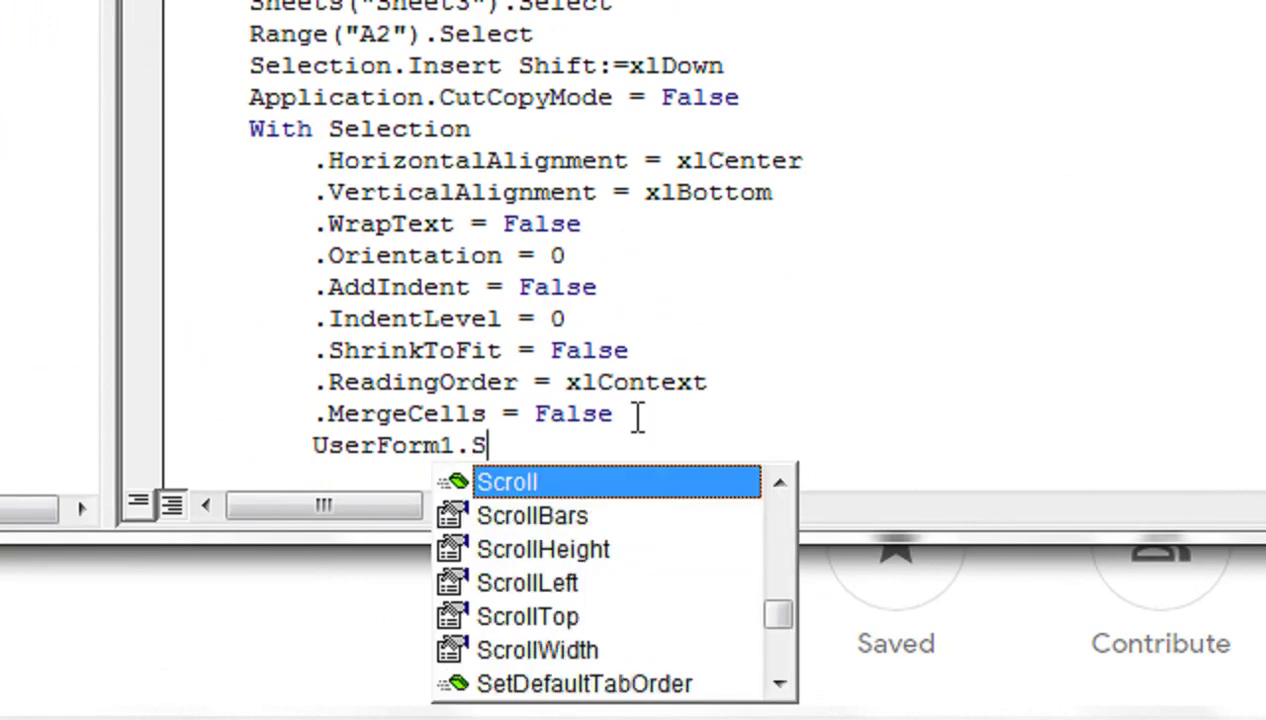
type("how")
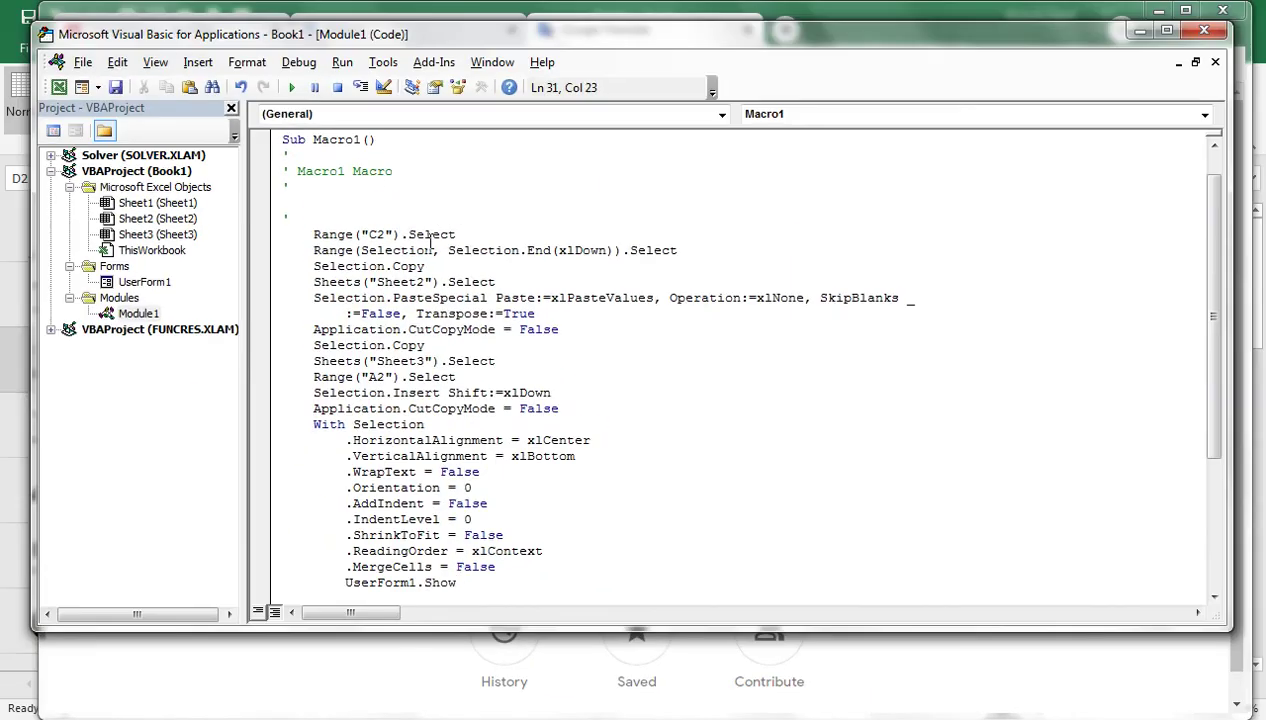
left_click(295, 86)
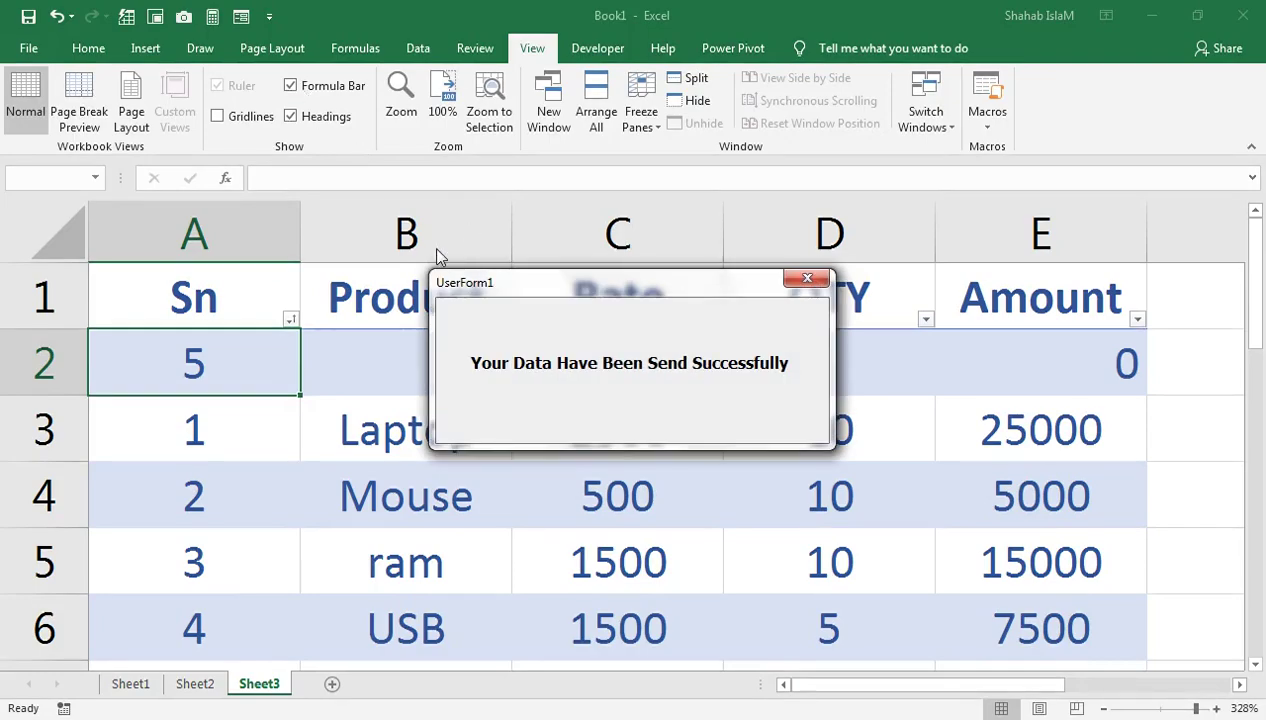
Close the message and VBA editor, delete Sheet3's test row 2, and return to Sheet1
left_click(803, 284)
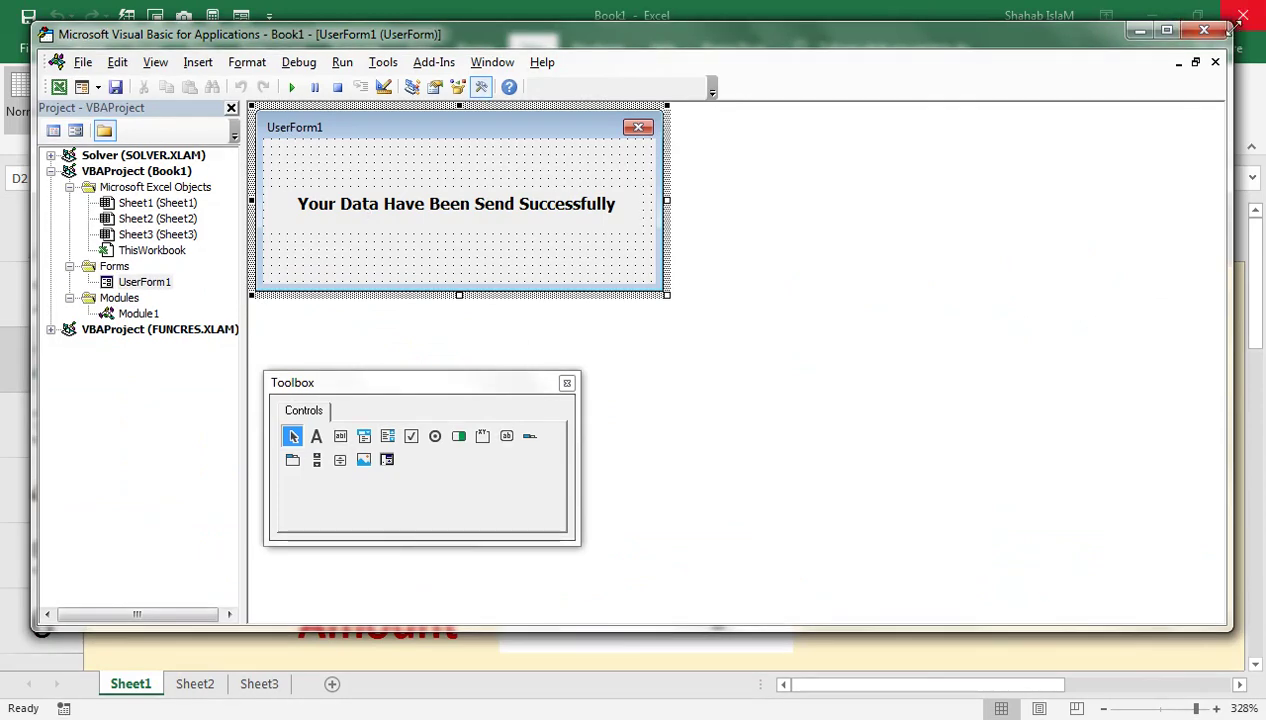
left_click(1141, 30)
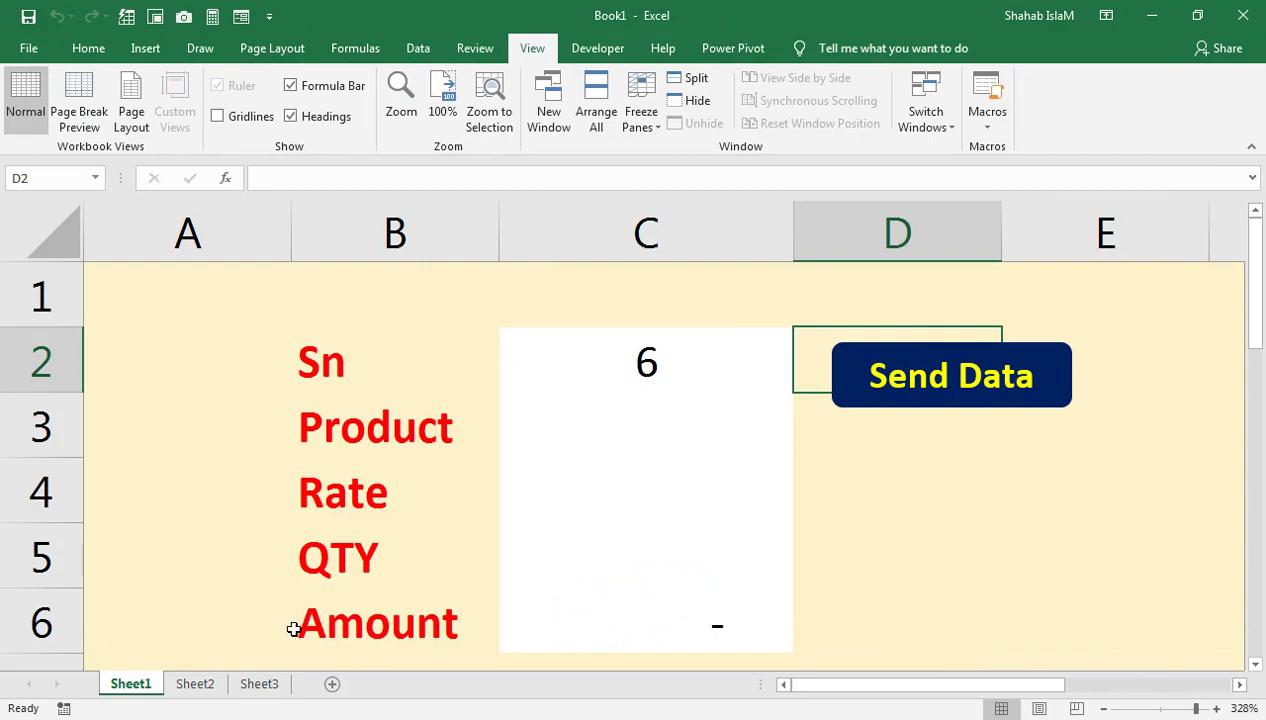
left_click(259, 680)
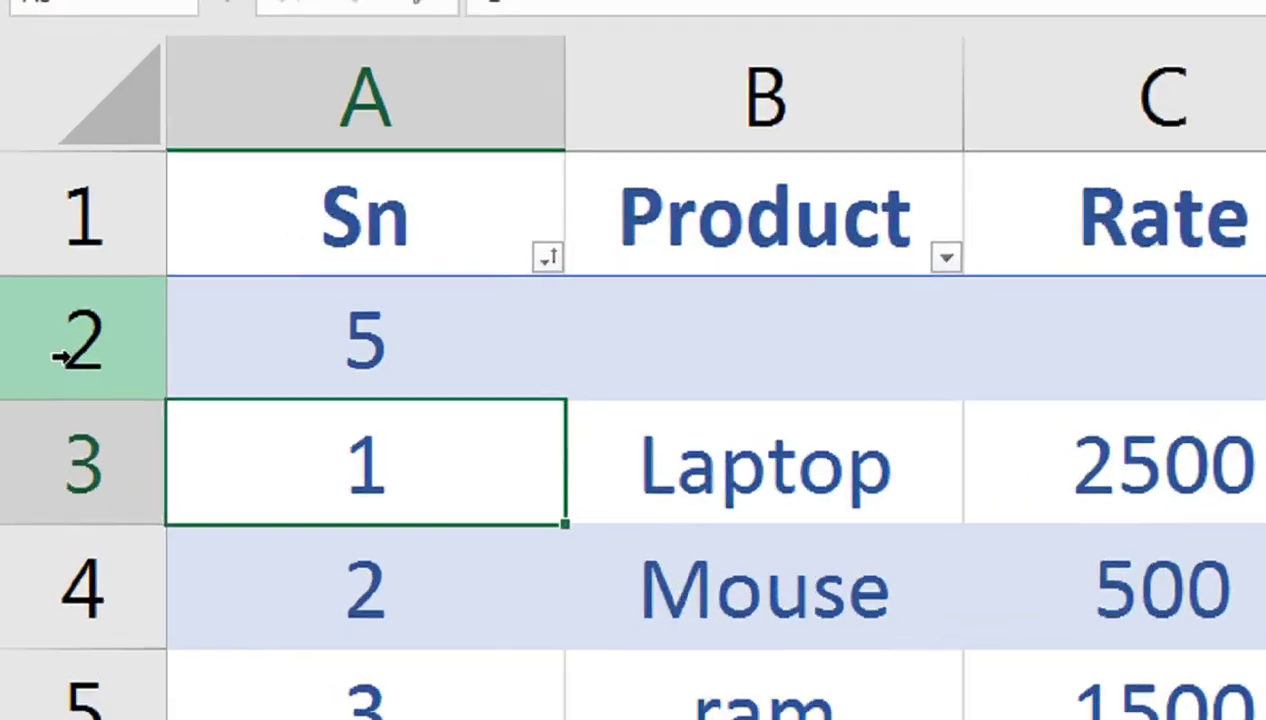
right_click(36, 368)
left_click(249, 686)
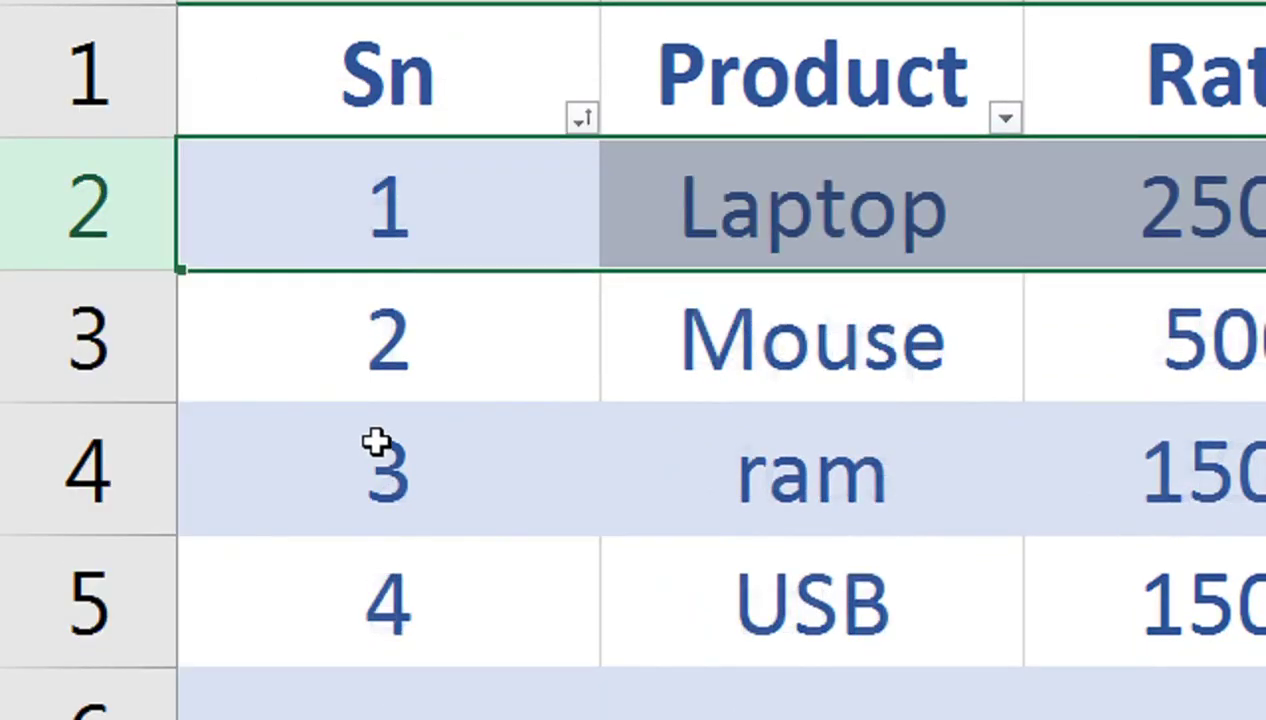
left_click(515, 520)
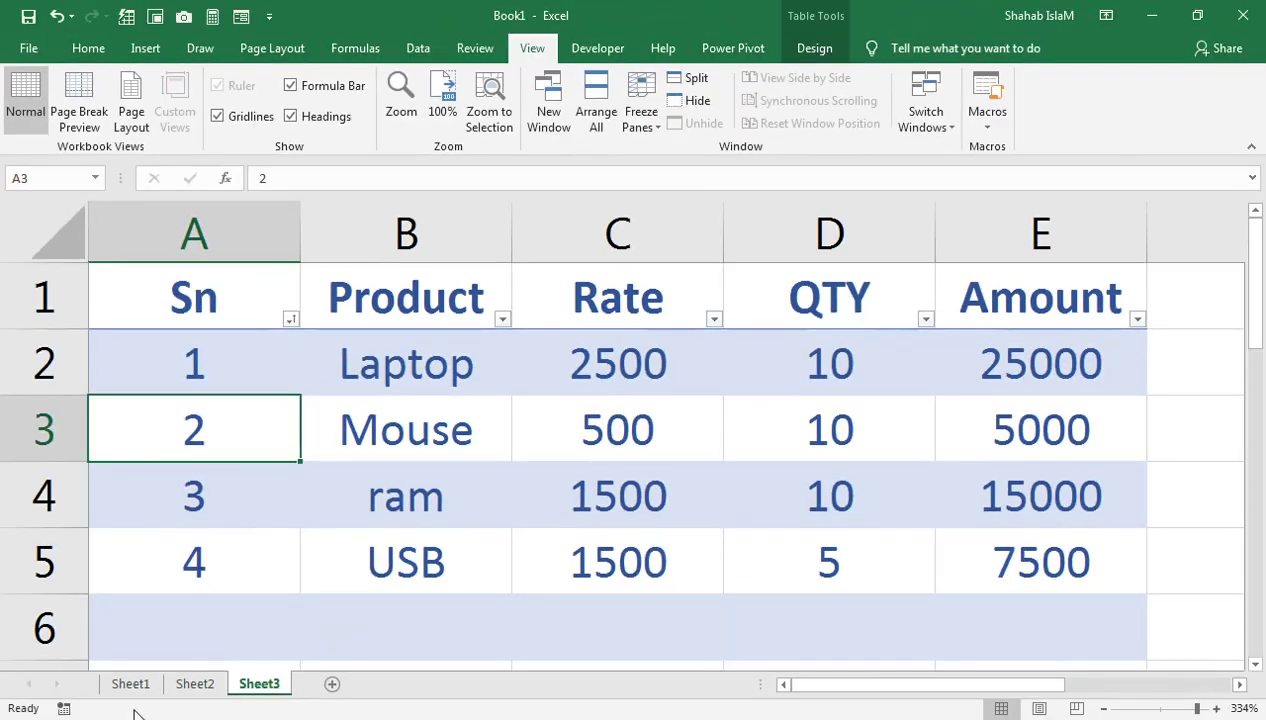
left_click(130, 683)
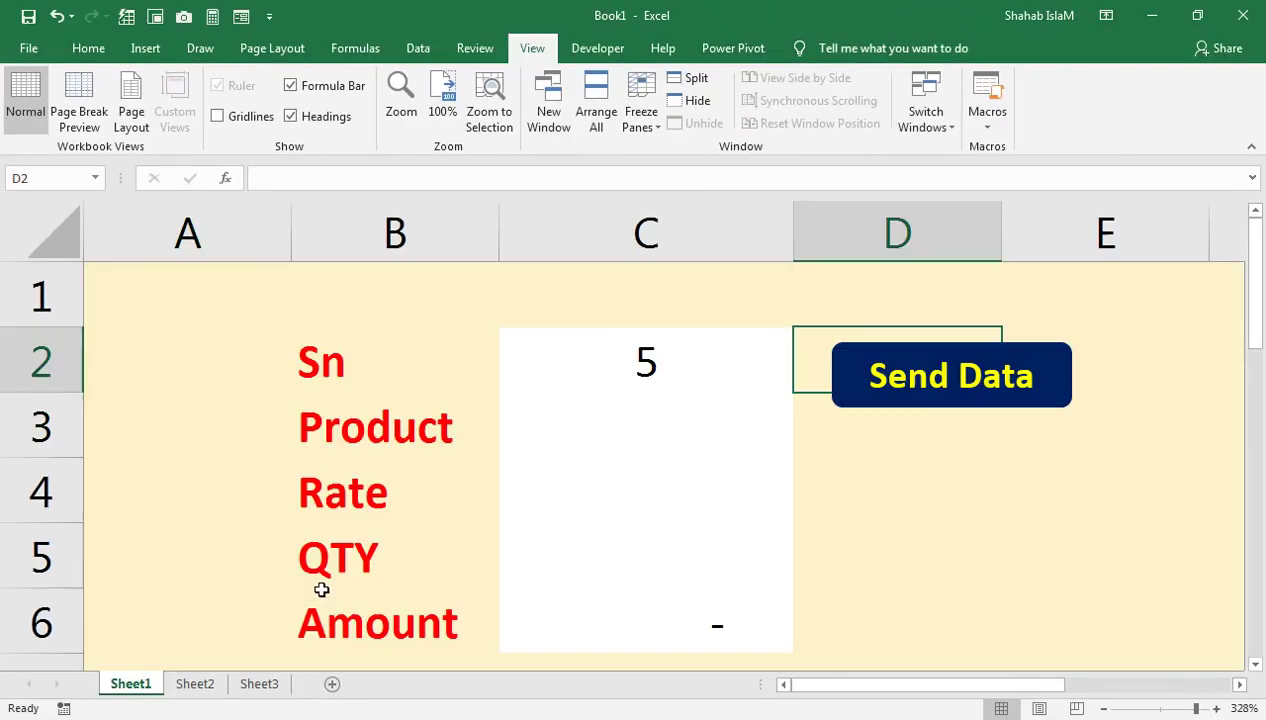
Send a Computer entry with rate 25000 and quantity 5, then dismiss the success message
left_click(620, 424)
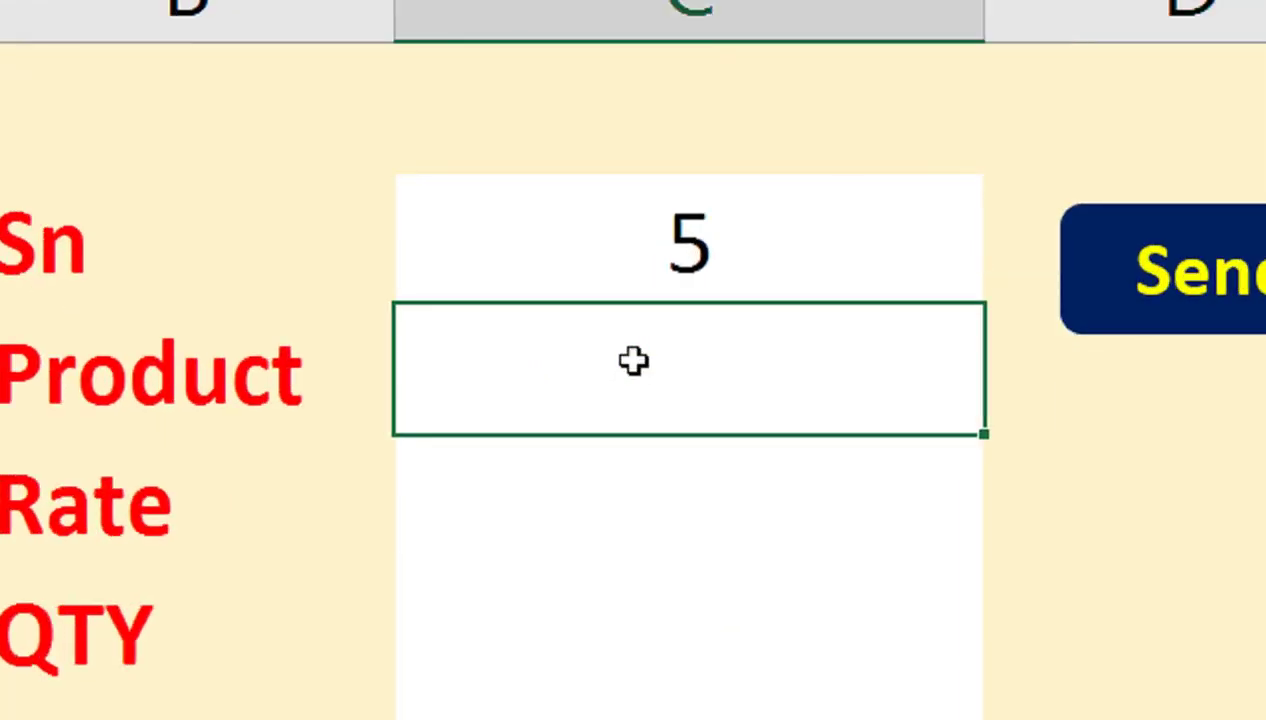
type("C")
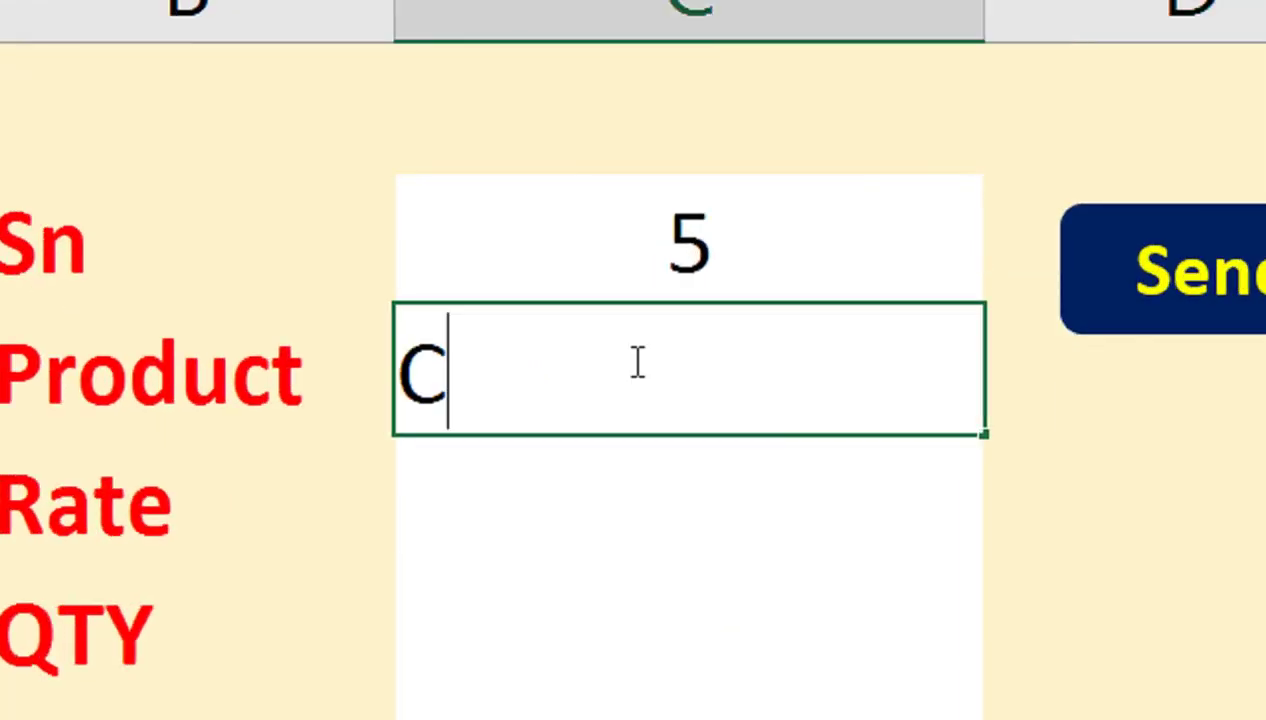
type("p")
key("BackSpace")
type("omp")
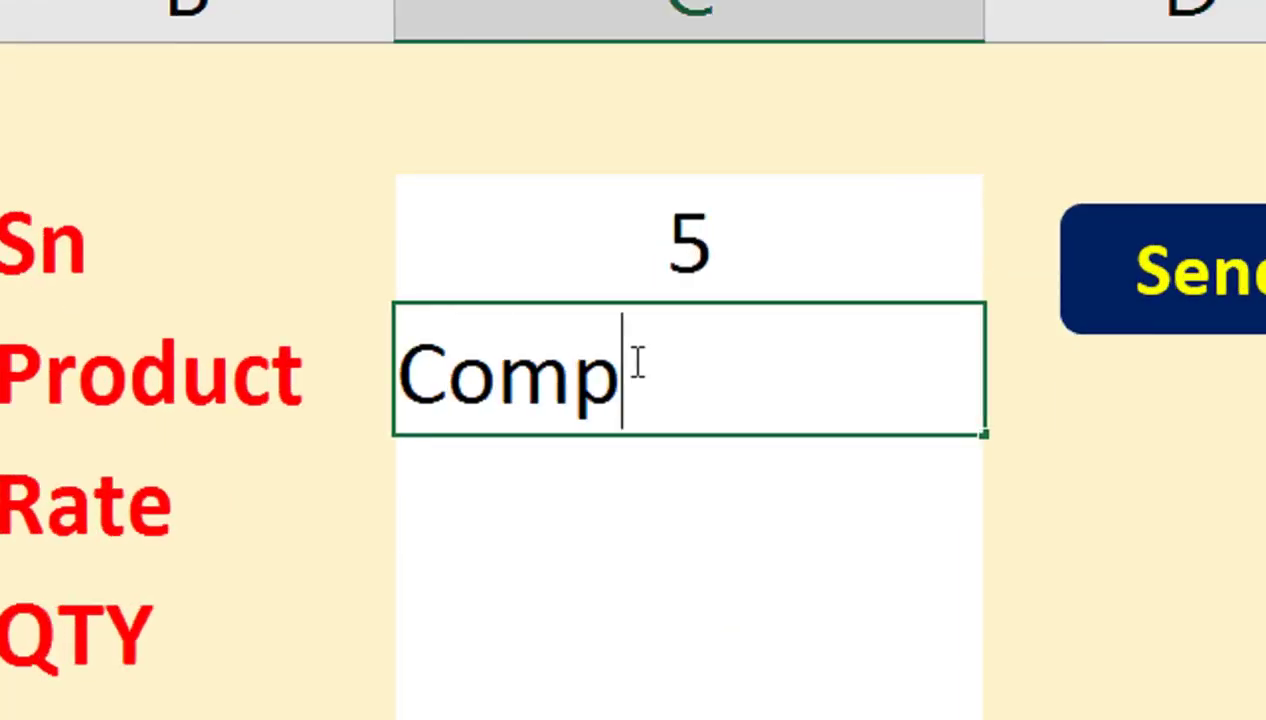
type("uter")
key("Return")
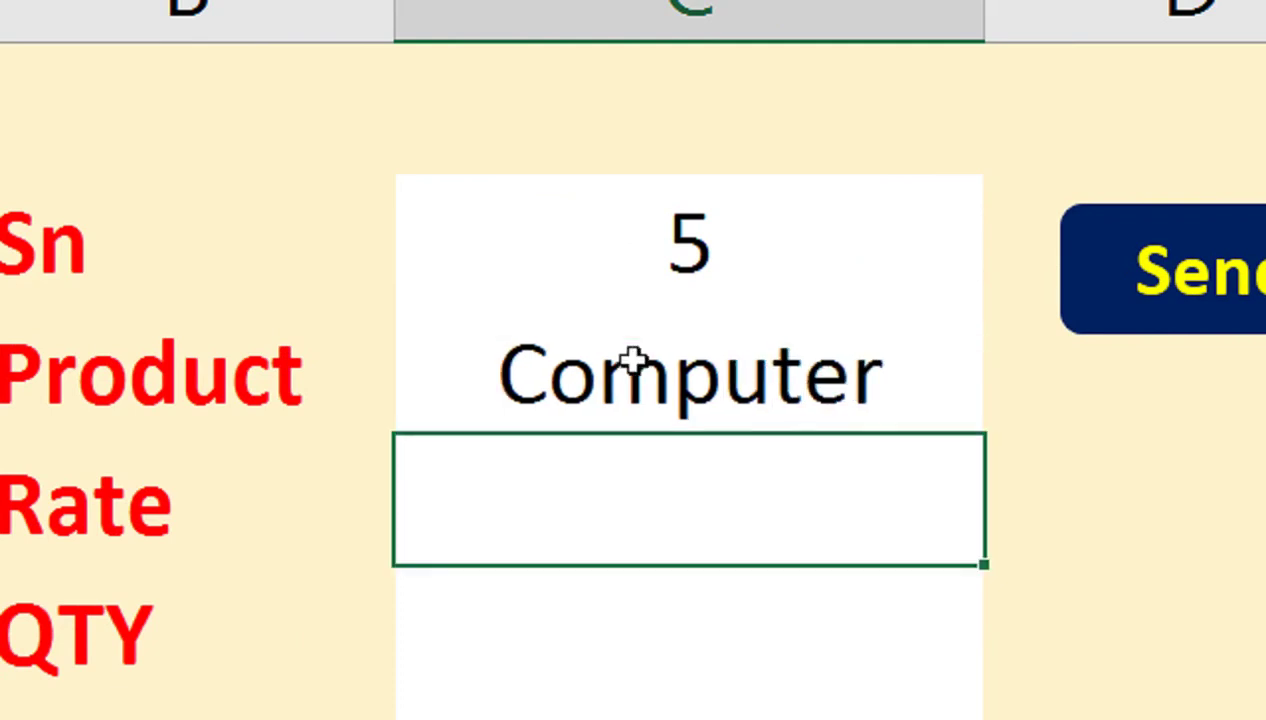
type("5")
key("Return")
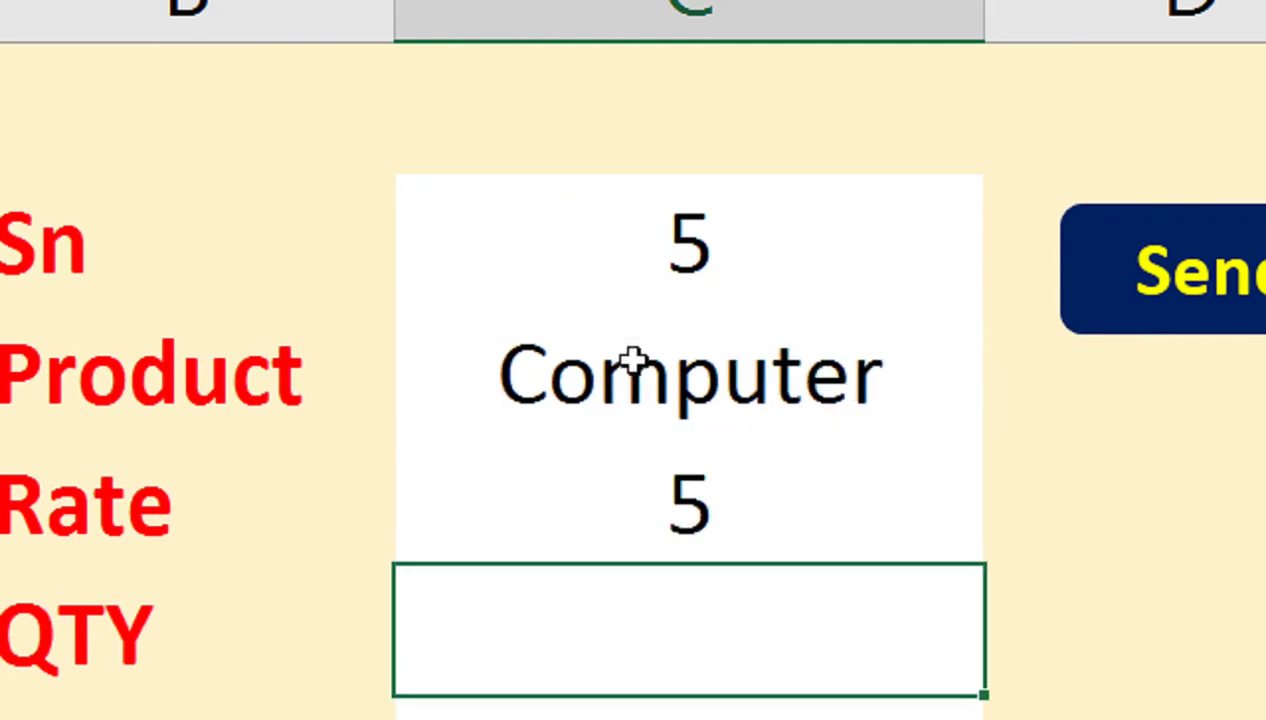
key("Up")
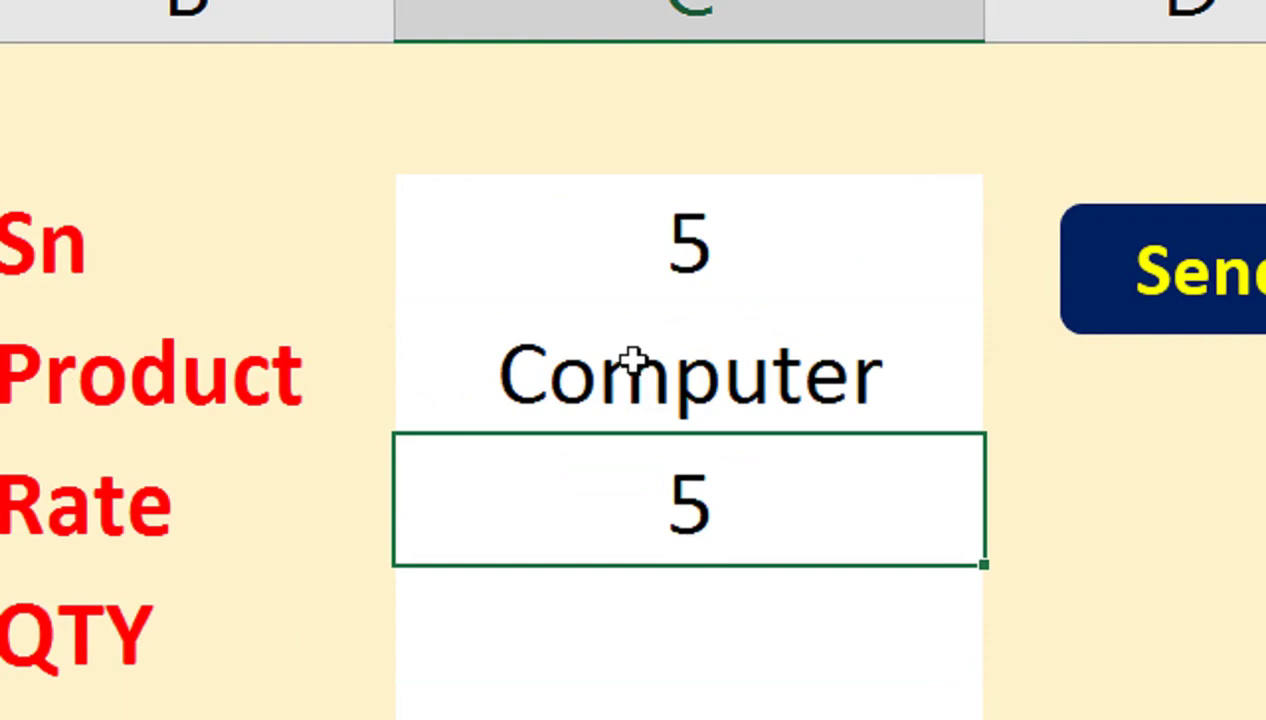
type("25000")
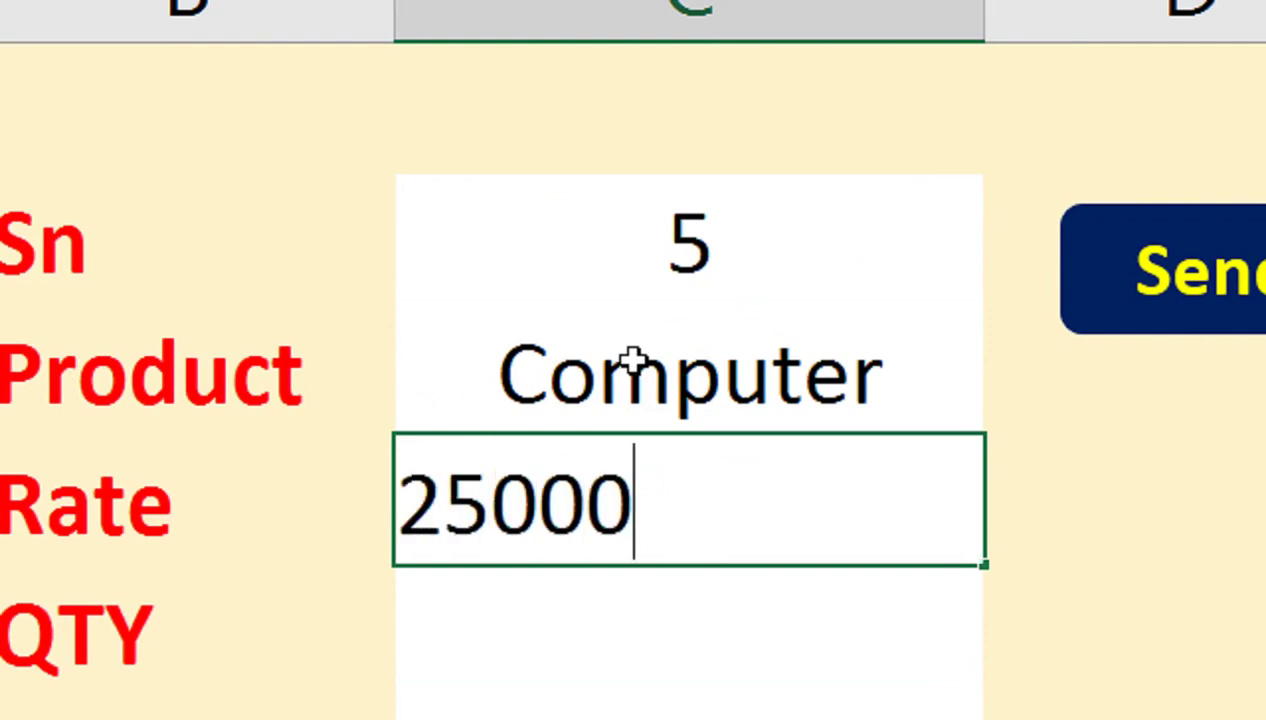
key("Return")
type("5")
key("Return")
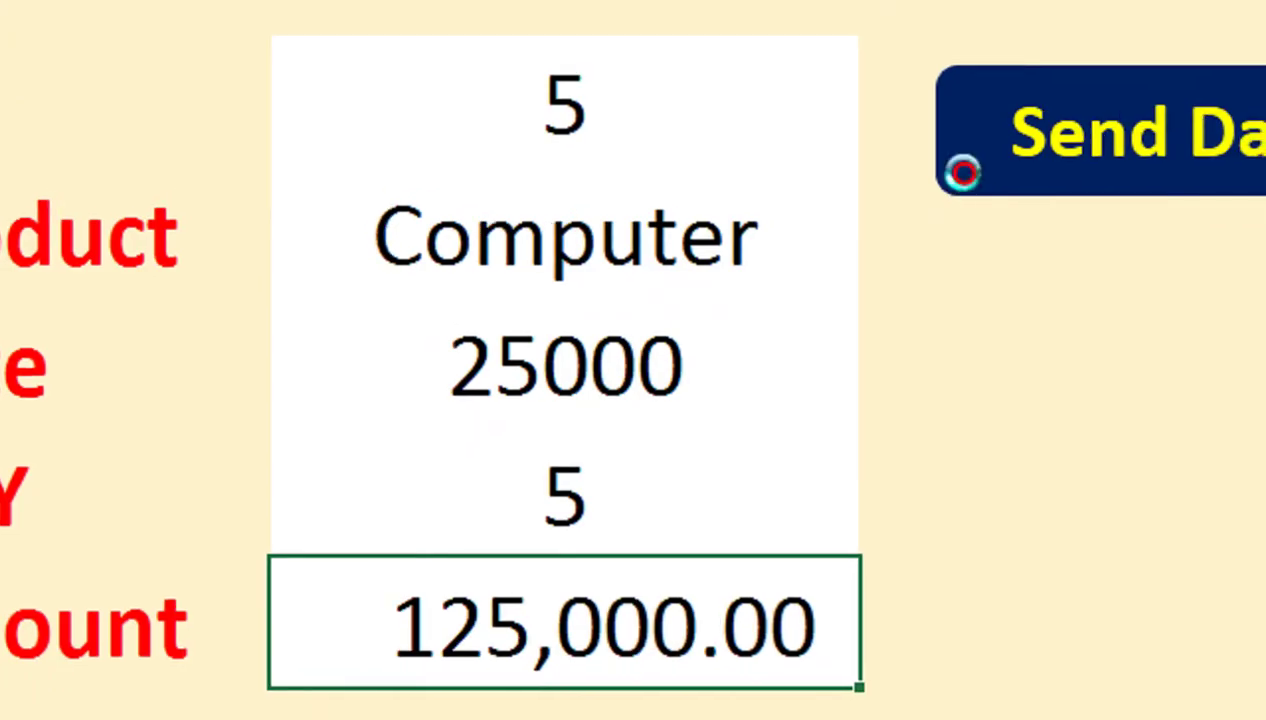
left_click(1083, 305)
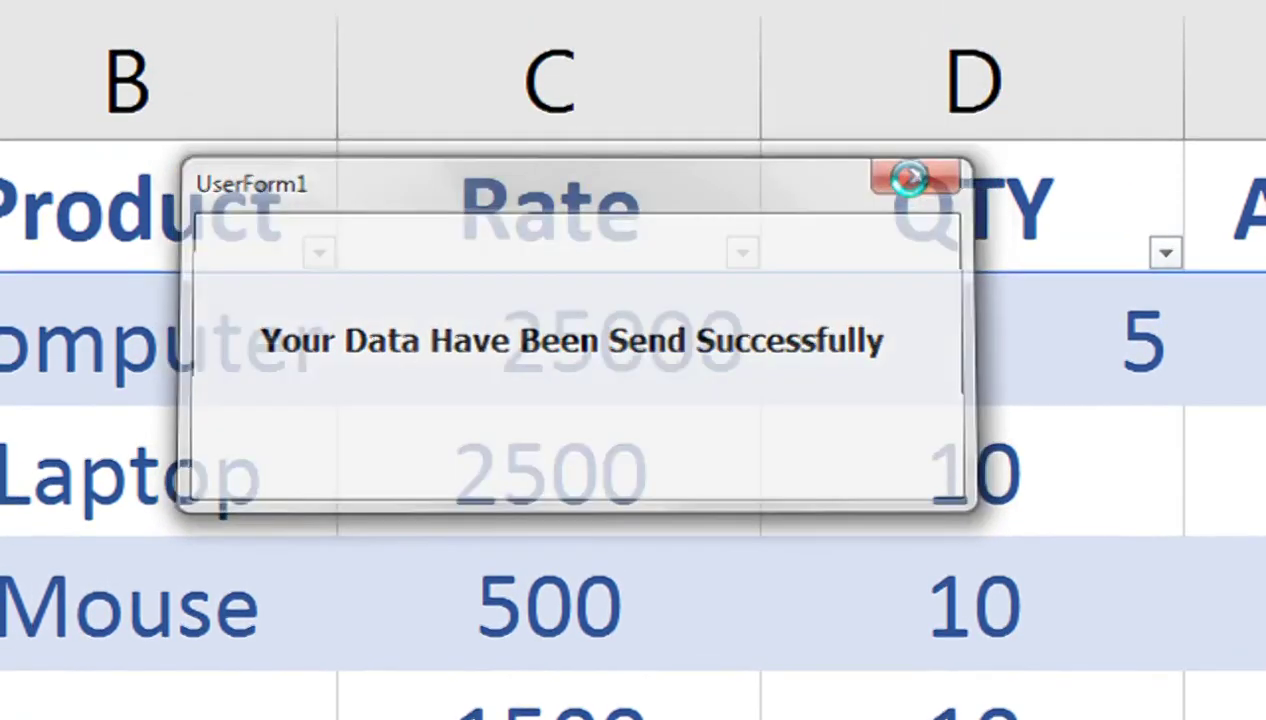
left_click(927, 5)
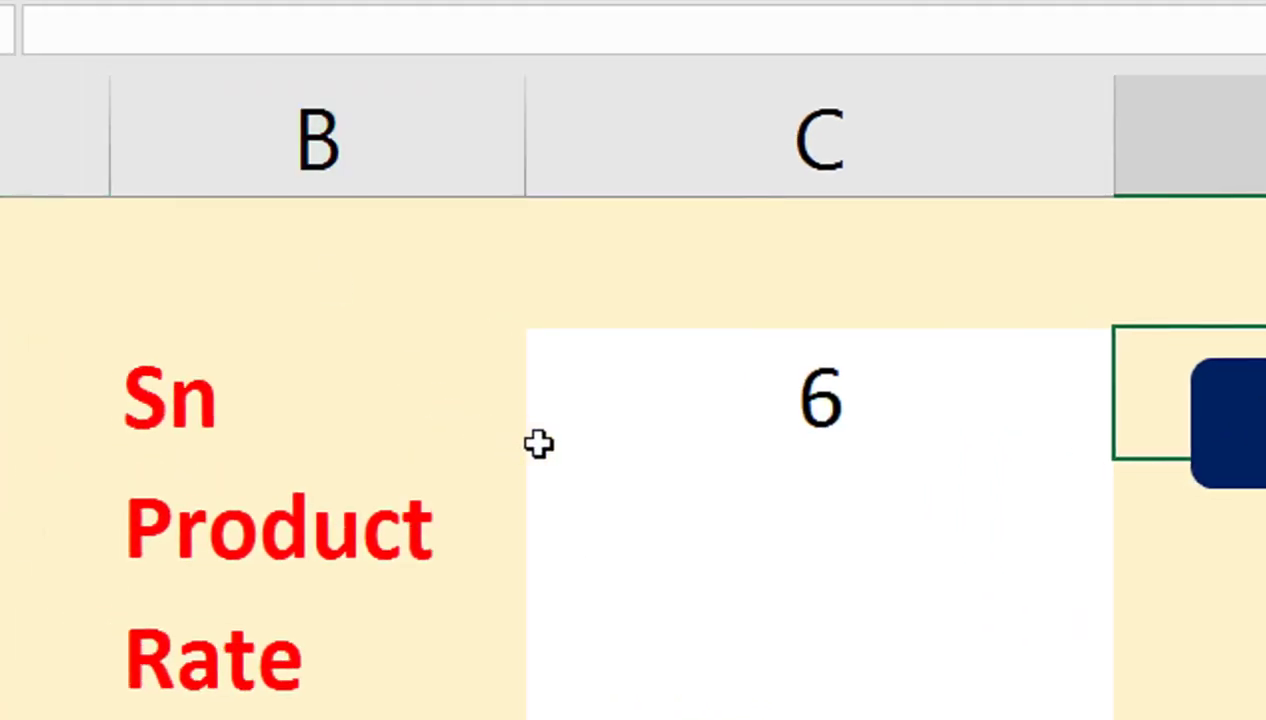
Send a Led entry with rate 5000 and quantity 10, then dismiss the success message
left_click(806, 520)
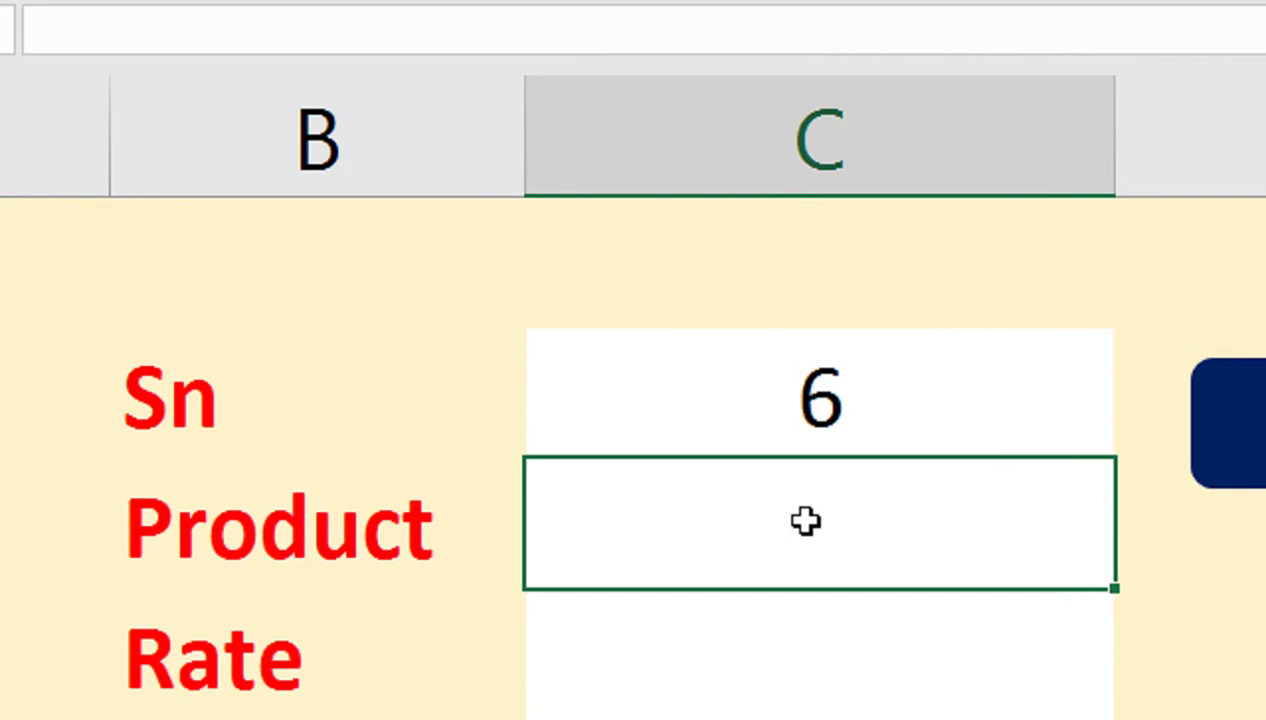
type("Led")
key("Return")
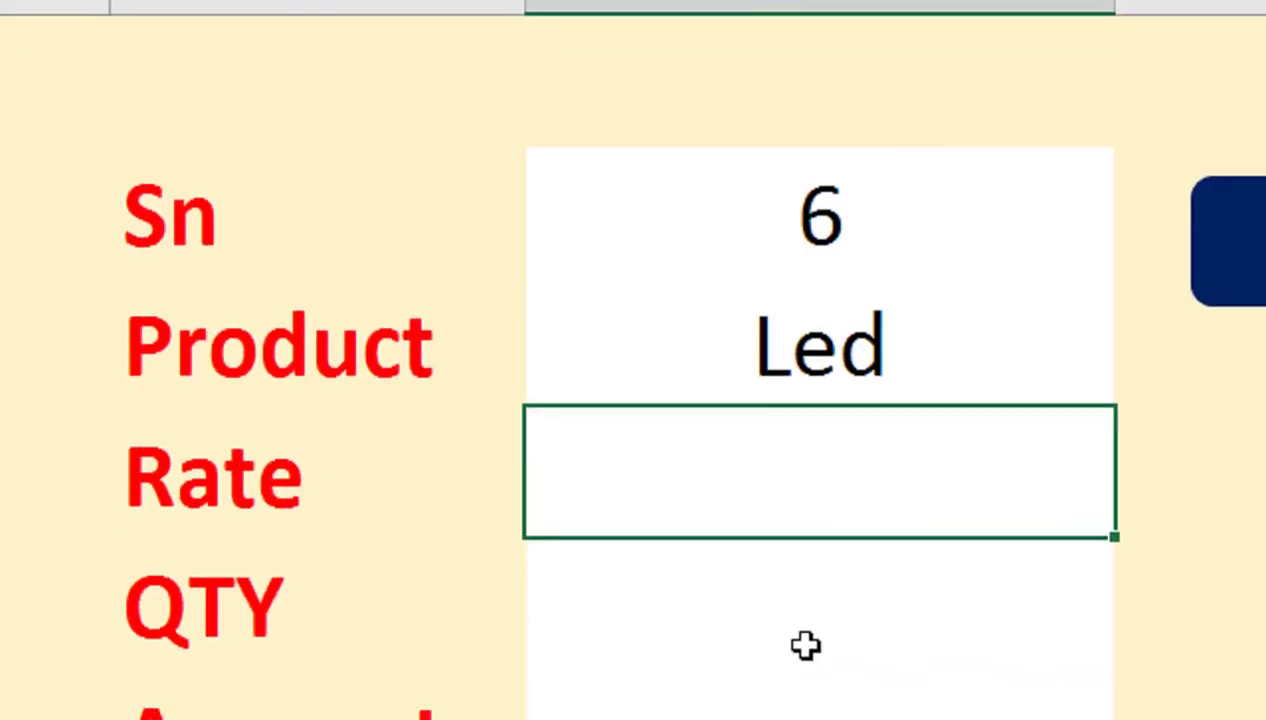
type("5")
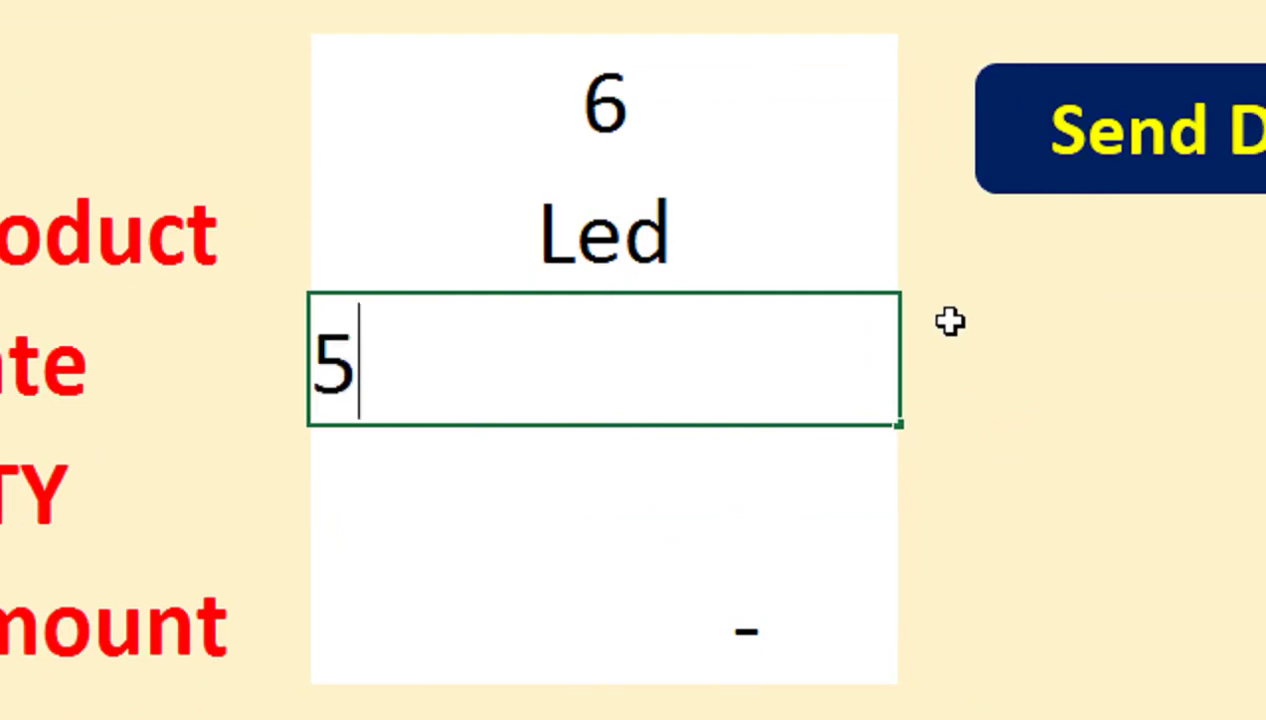
type("000")
key("Return")
type("10")
key("Return")
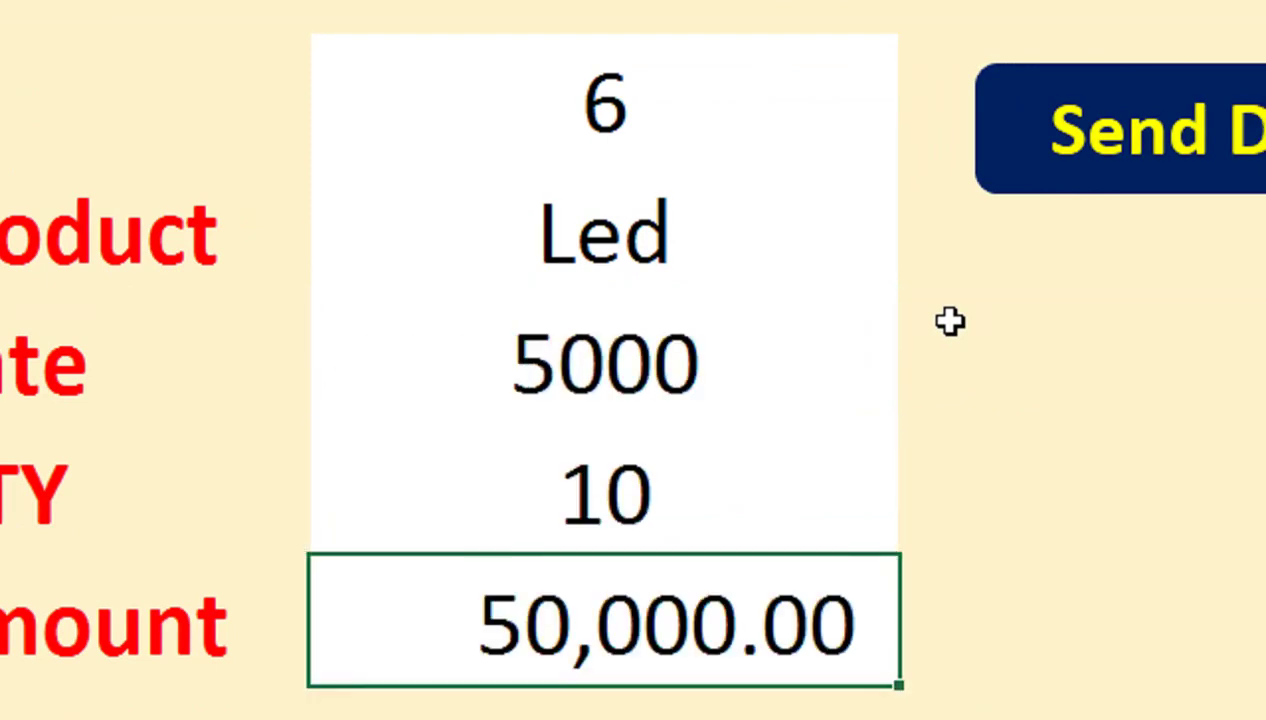
left_click(955, 192)
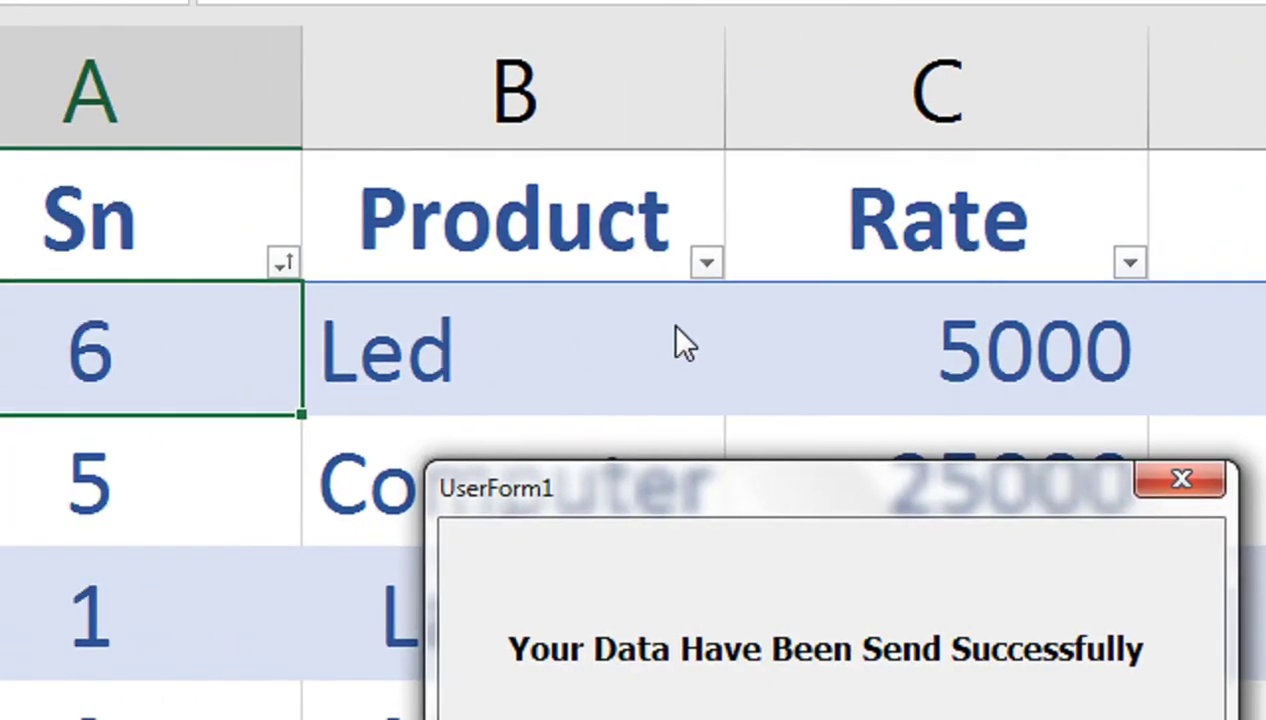
left_click(1181, 480)
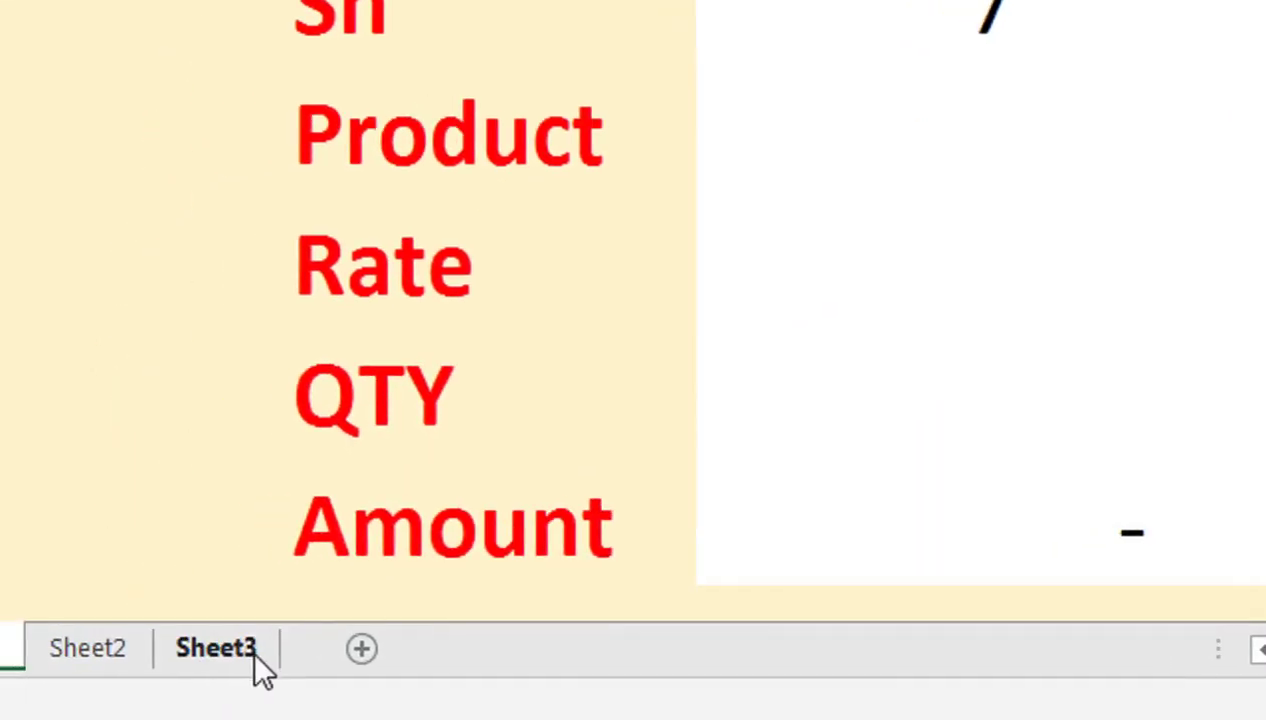
Centre the contents of columns A through E on Sheet3
left_click(254, 667)
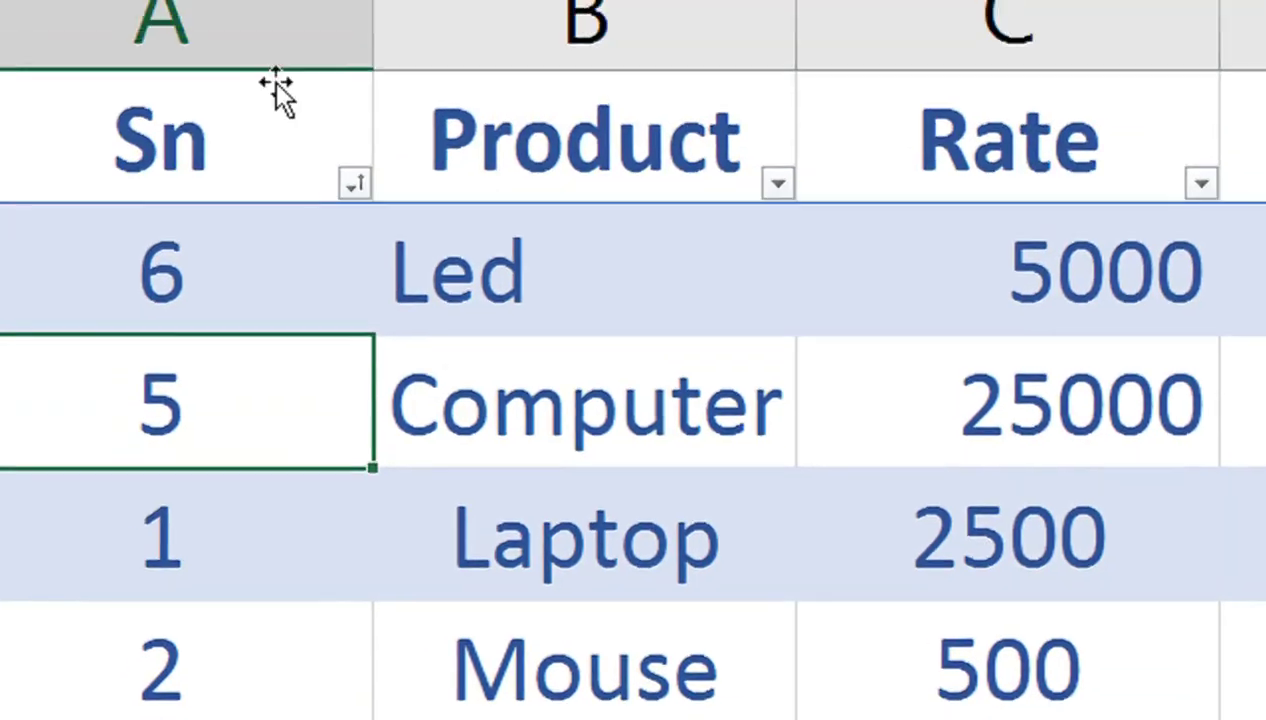
left_click(367, 163)
left_click_drag(367, 163, 984, 229)
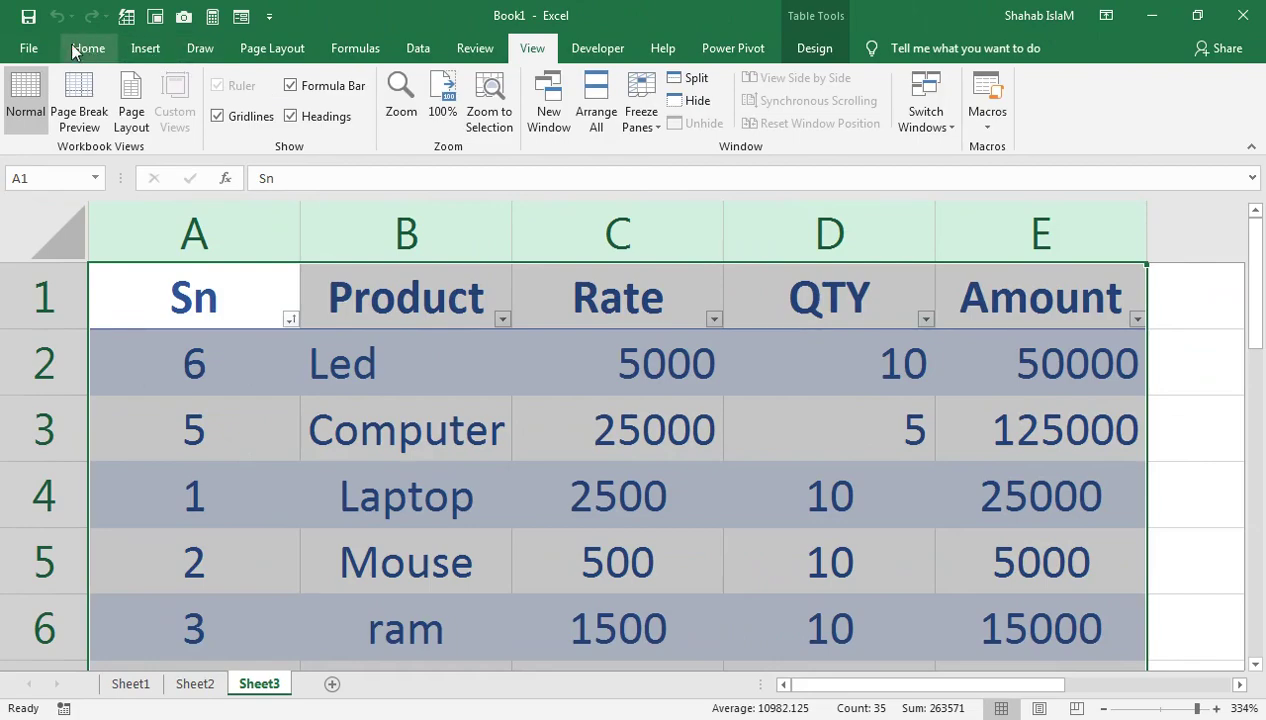
left_click(80, 48)
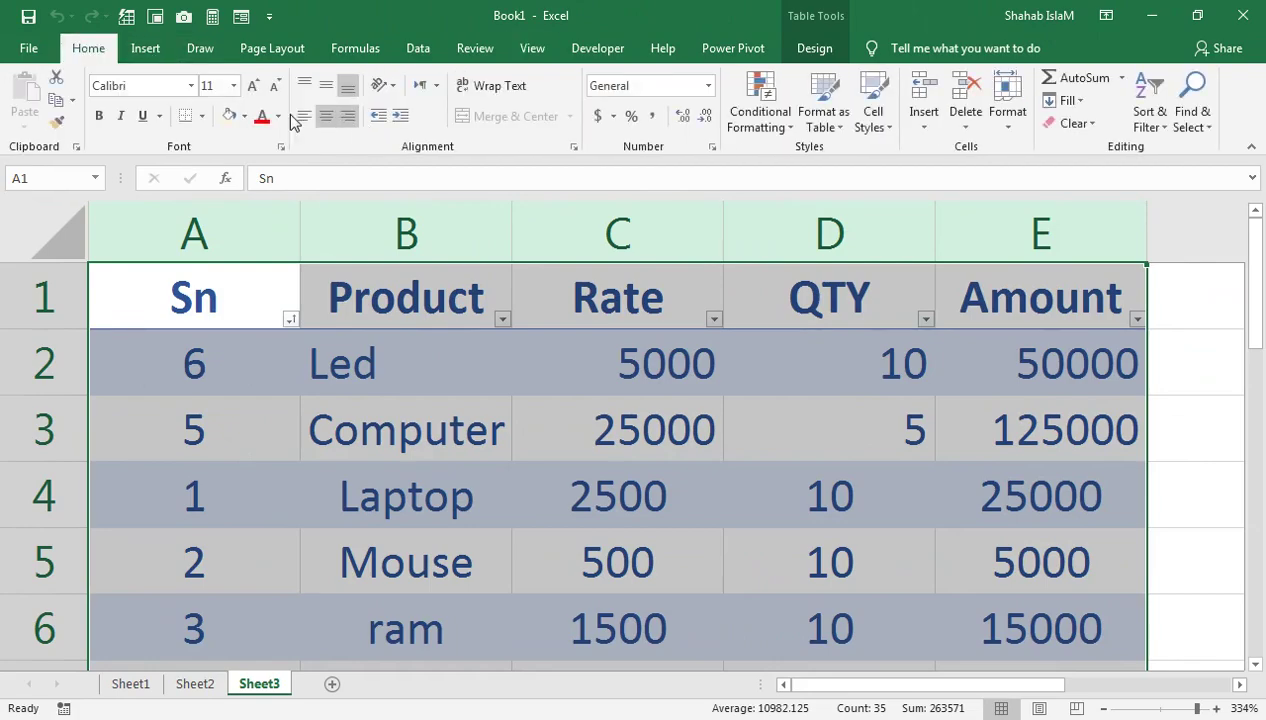
left_click(324, 116)
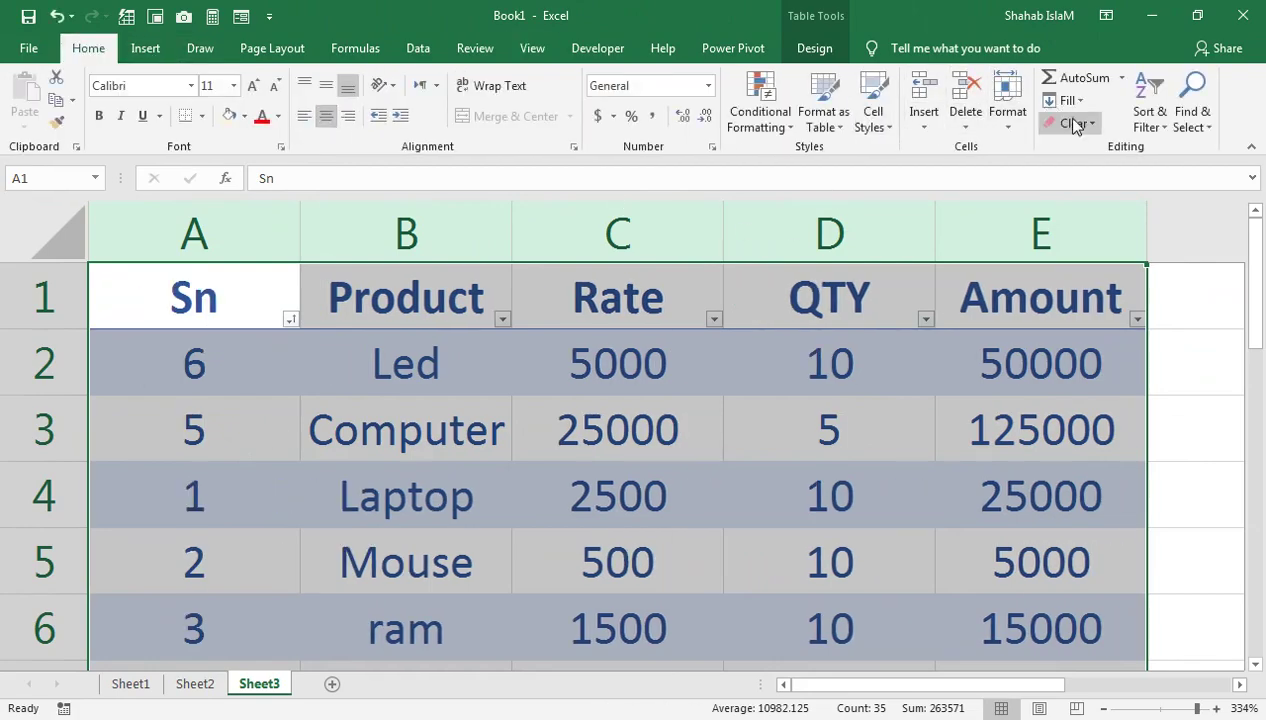
key("ctrl+Home")
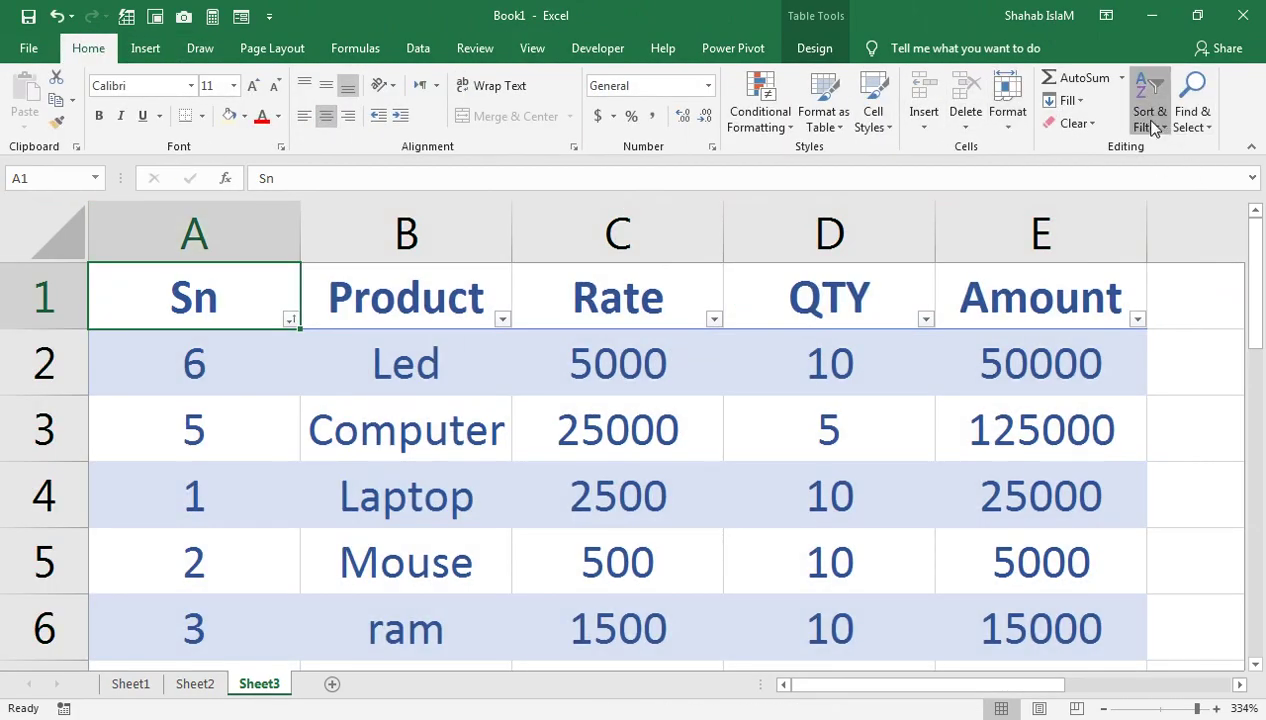
Sort the table by Sn smallest to largest and return to the Sheet1 form
left_click(1150, 112)
left_click(1130, 175)
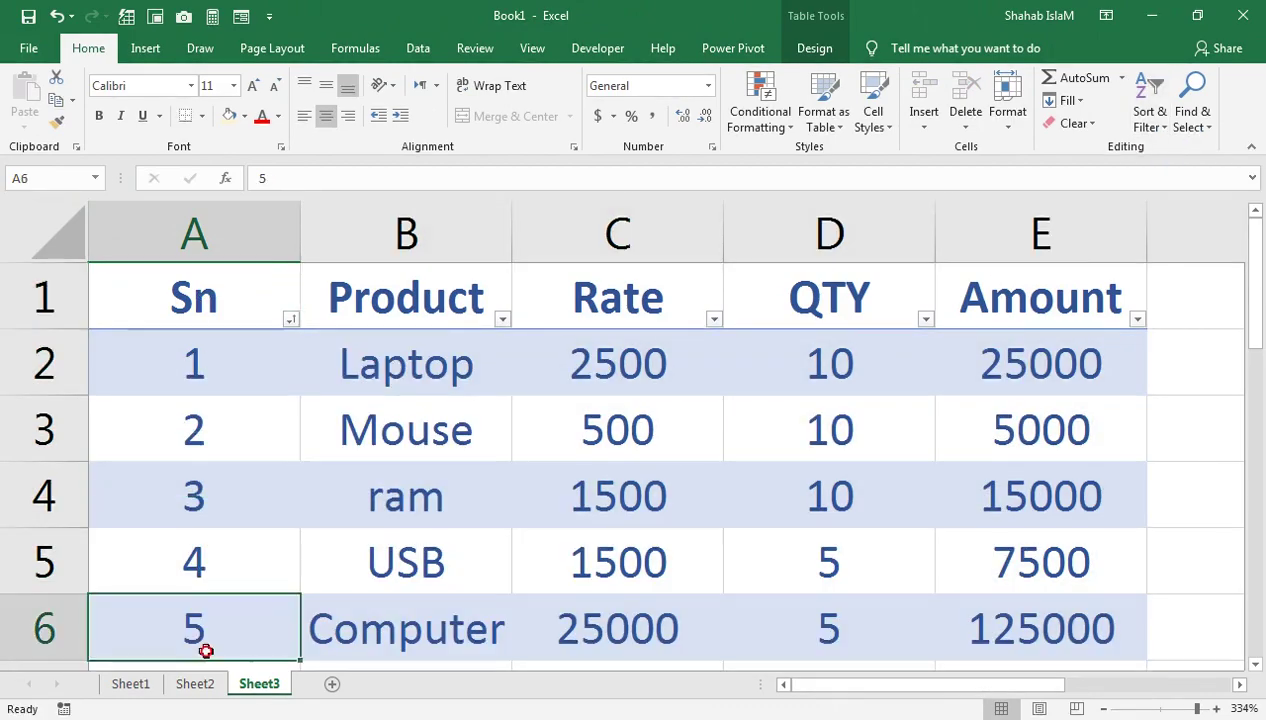
left_click_drag(206, 645, 206, 668)
left_click_drag(388, 507, 362, 360)
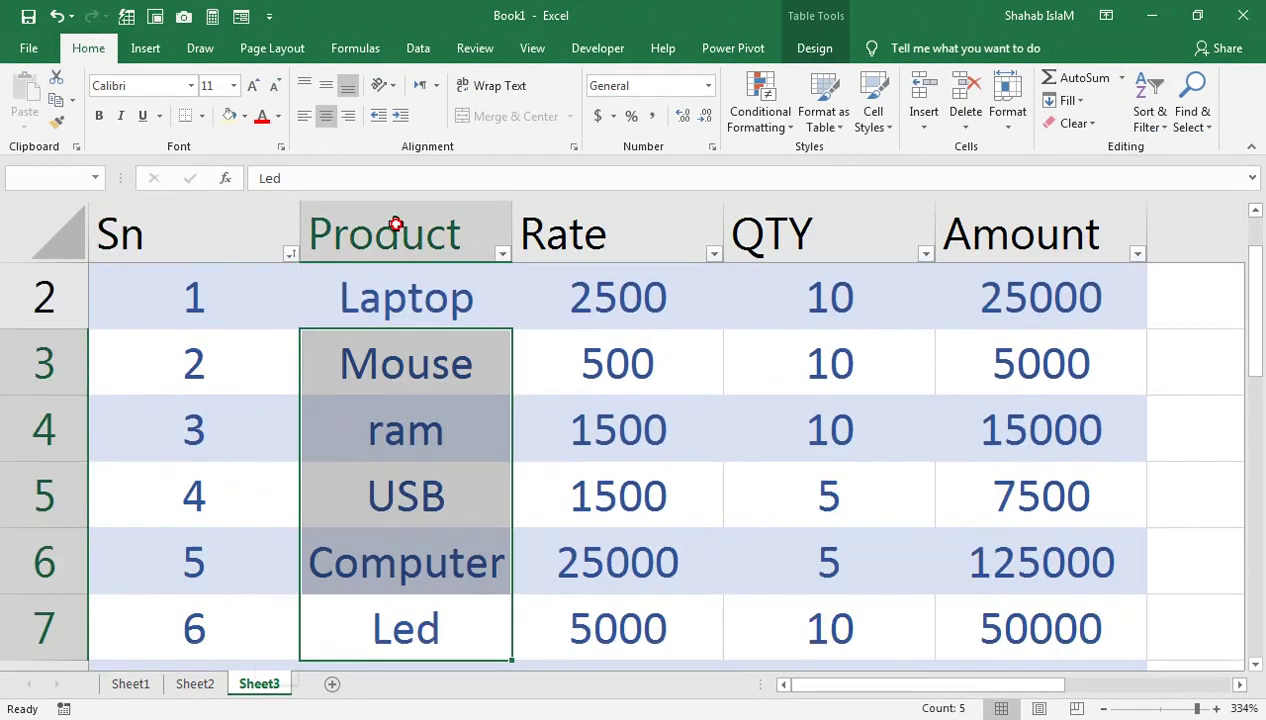
left_click(364, 362)
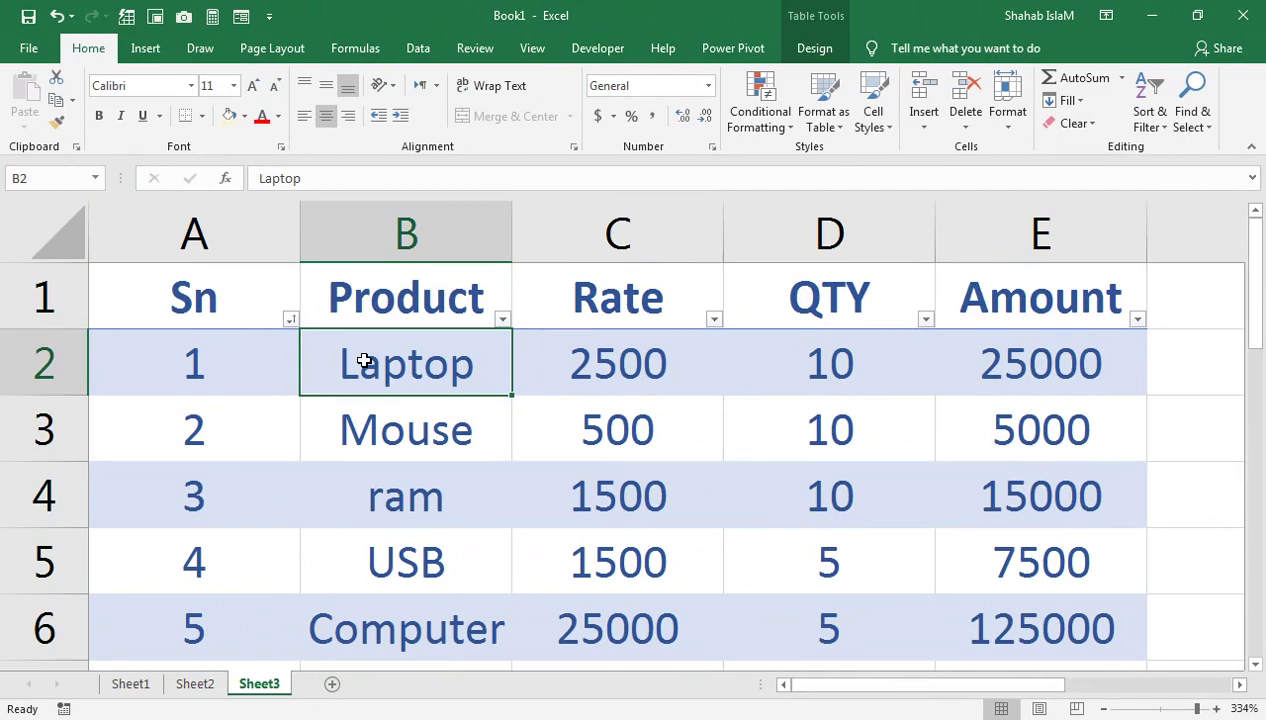
left_click(132, 684)
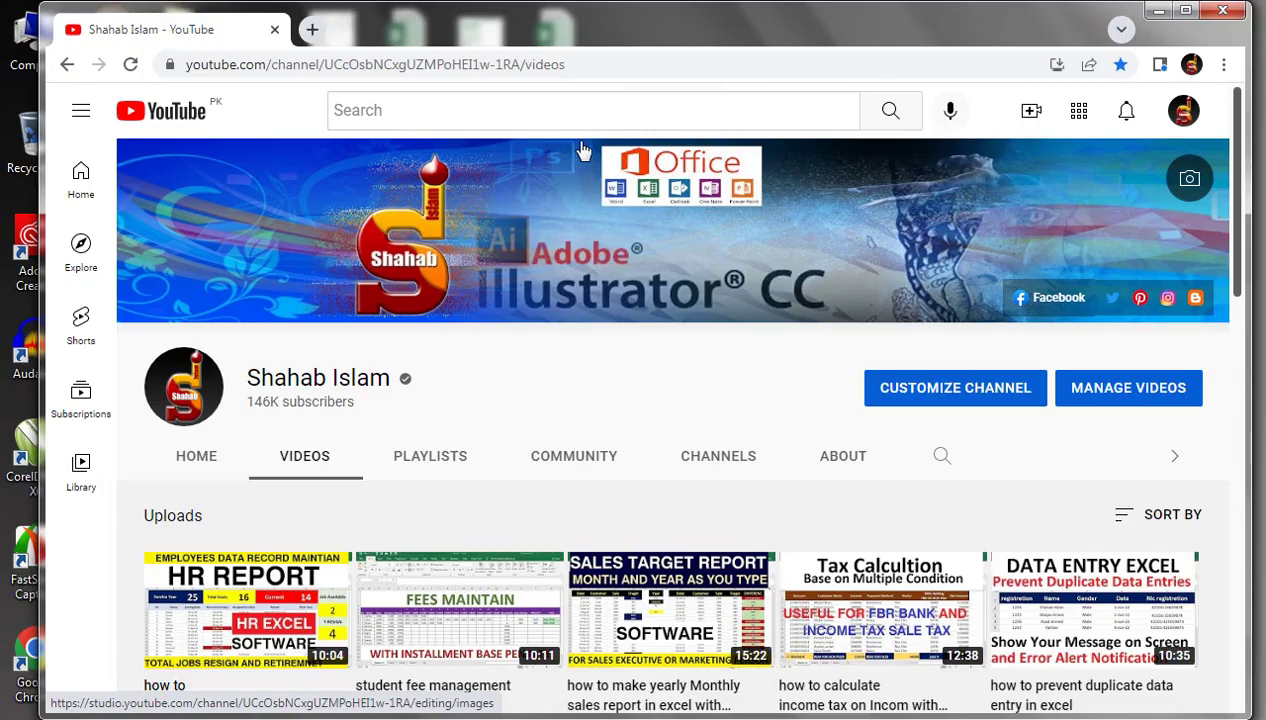
Maximize the Chrome window displaying the YouTube channel's Videos page
double_click(565, 28)
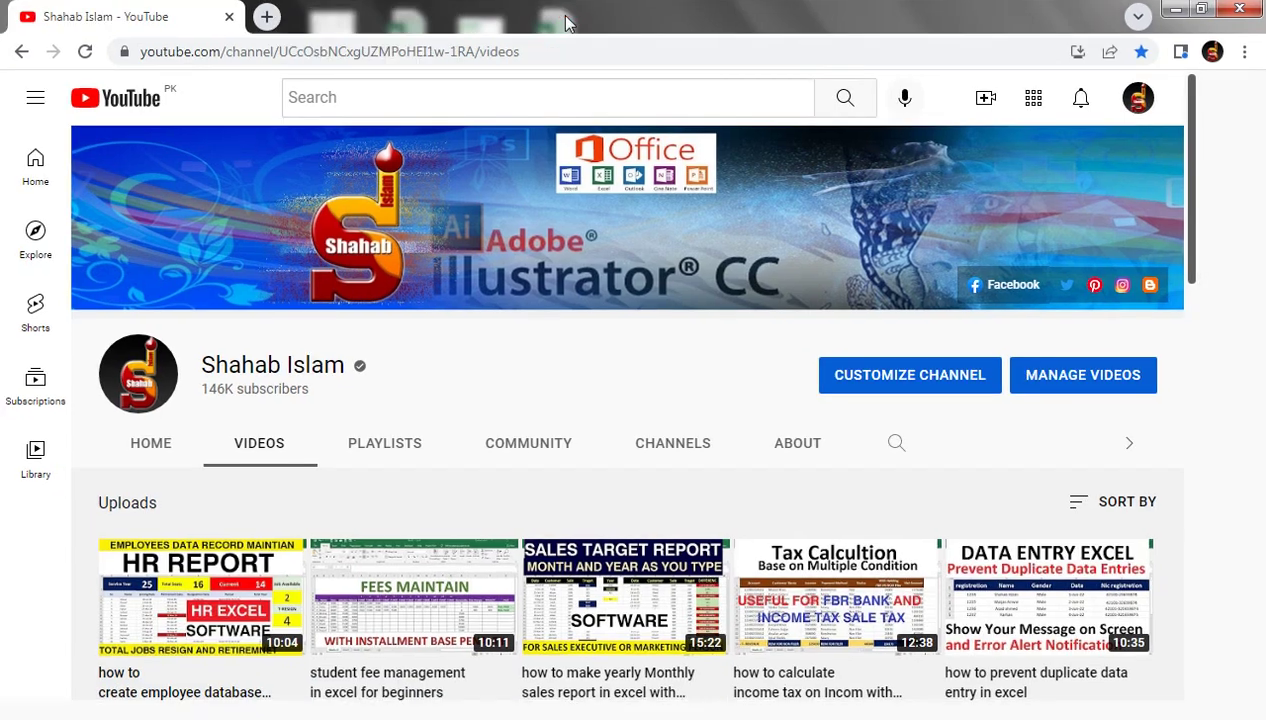